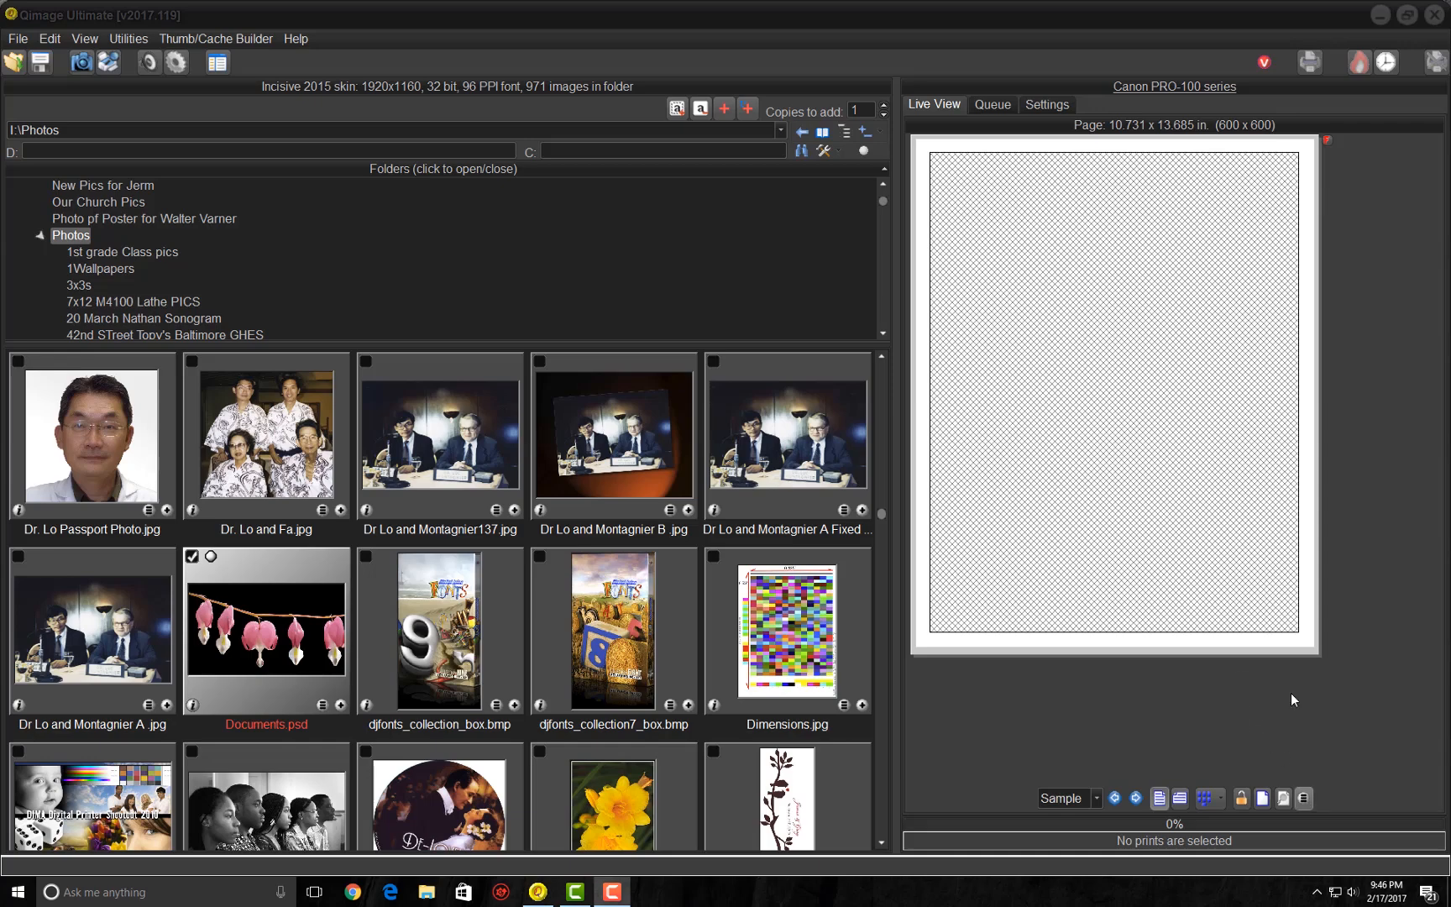
- Review the job's printer, media type, media size and printer profile settings, and return to the page preview
click(1059, 108)
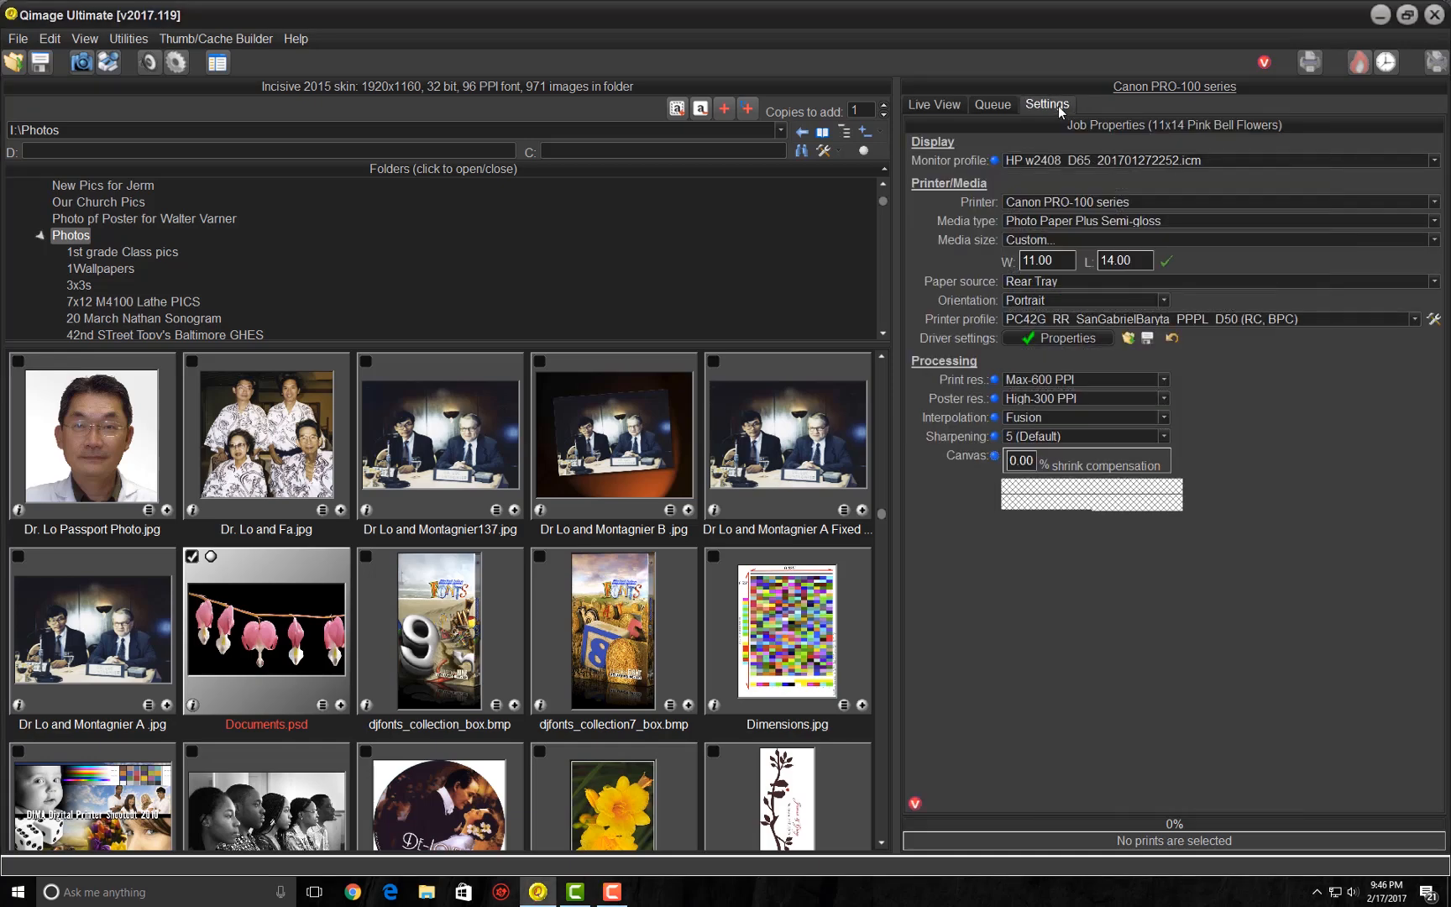
click(1085, 204)
click(1085, 204)
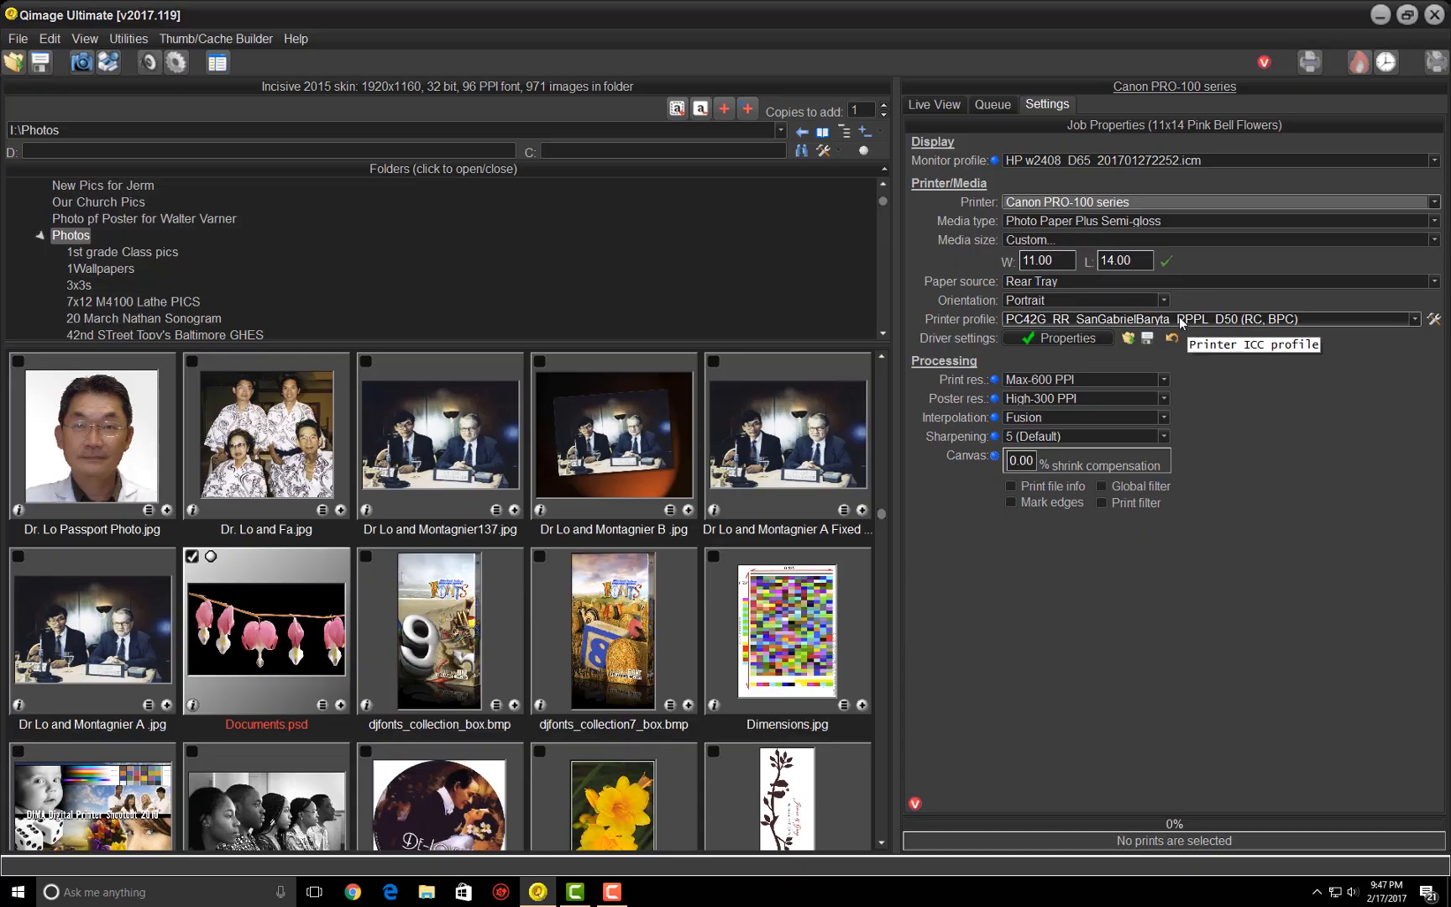
click(935, 105)
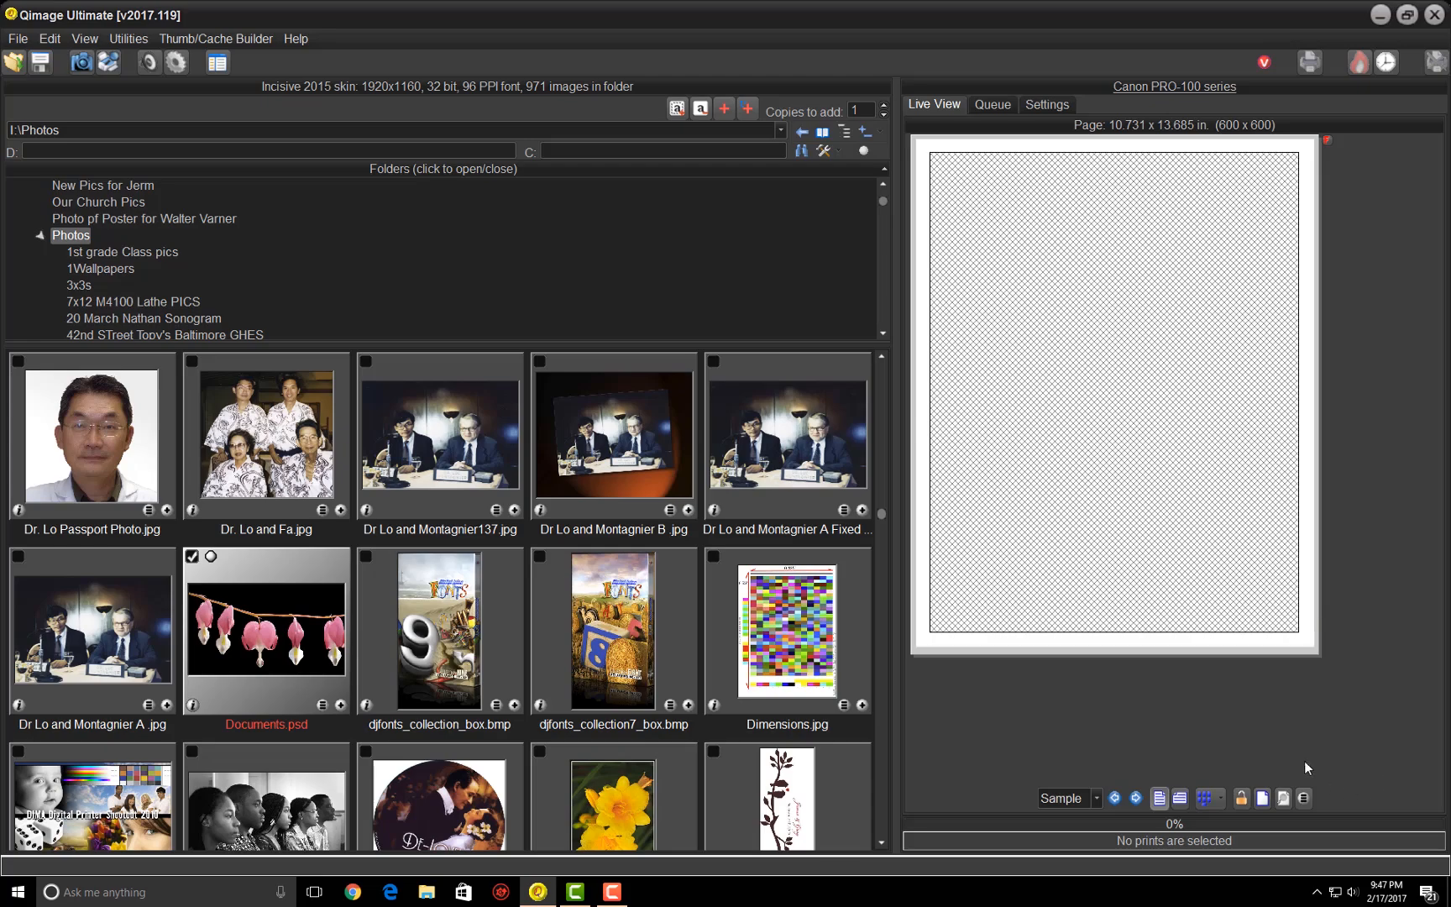
- Apply a custom print size of 10 x 13 as the permanent default, with auto cropping off
click(1303, 797)
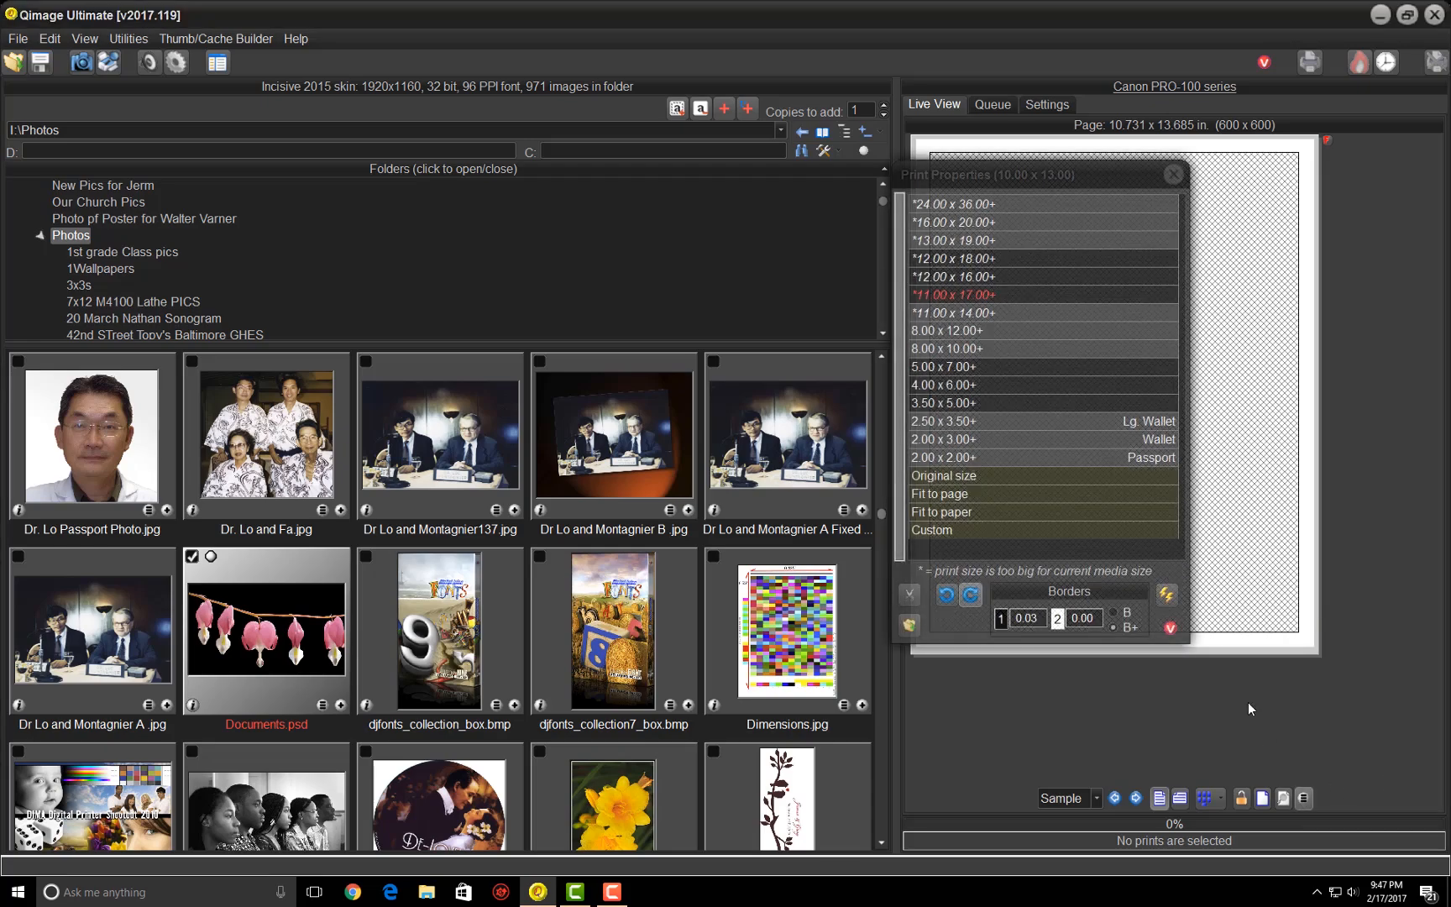
click(938, 531)
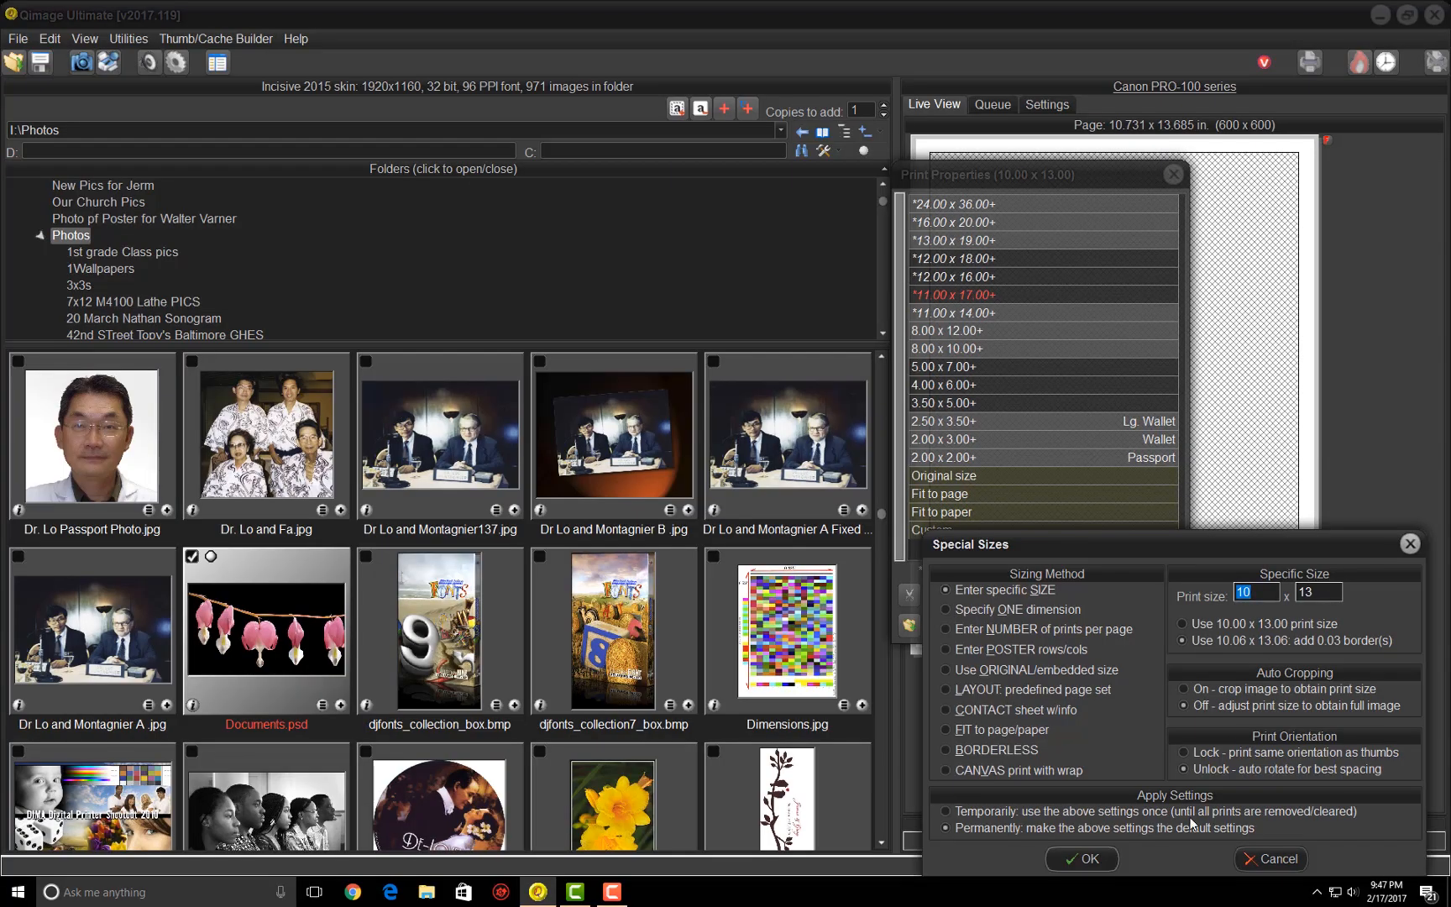
click(1083, 858)
click(1173, 174)
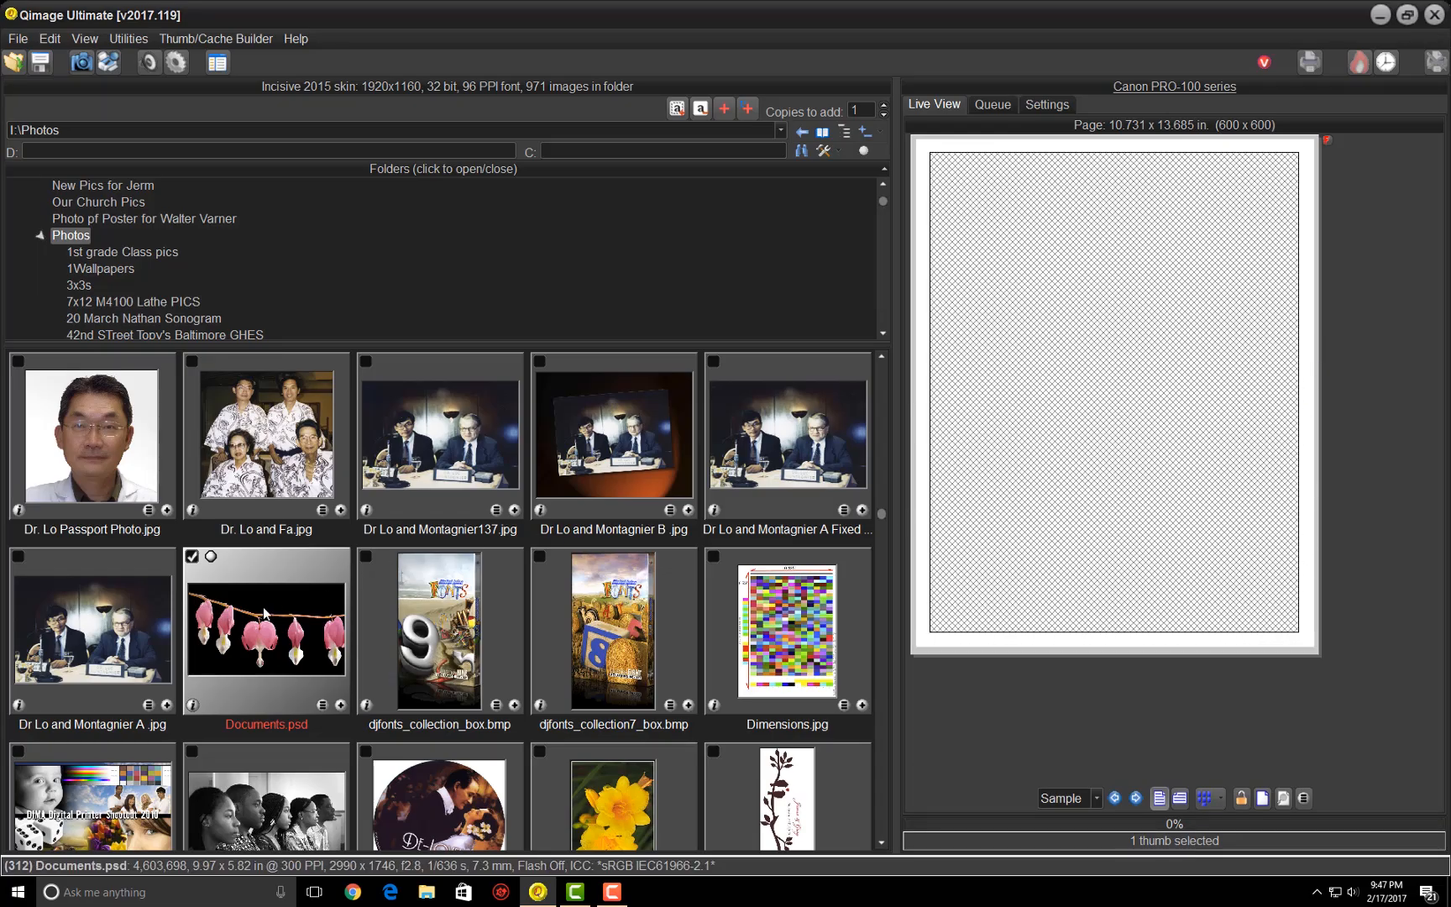
- Try Documents.psd on the print page, check how it fills the sheet, and remove it
click(340, 704)
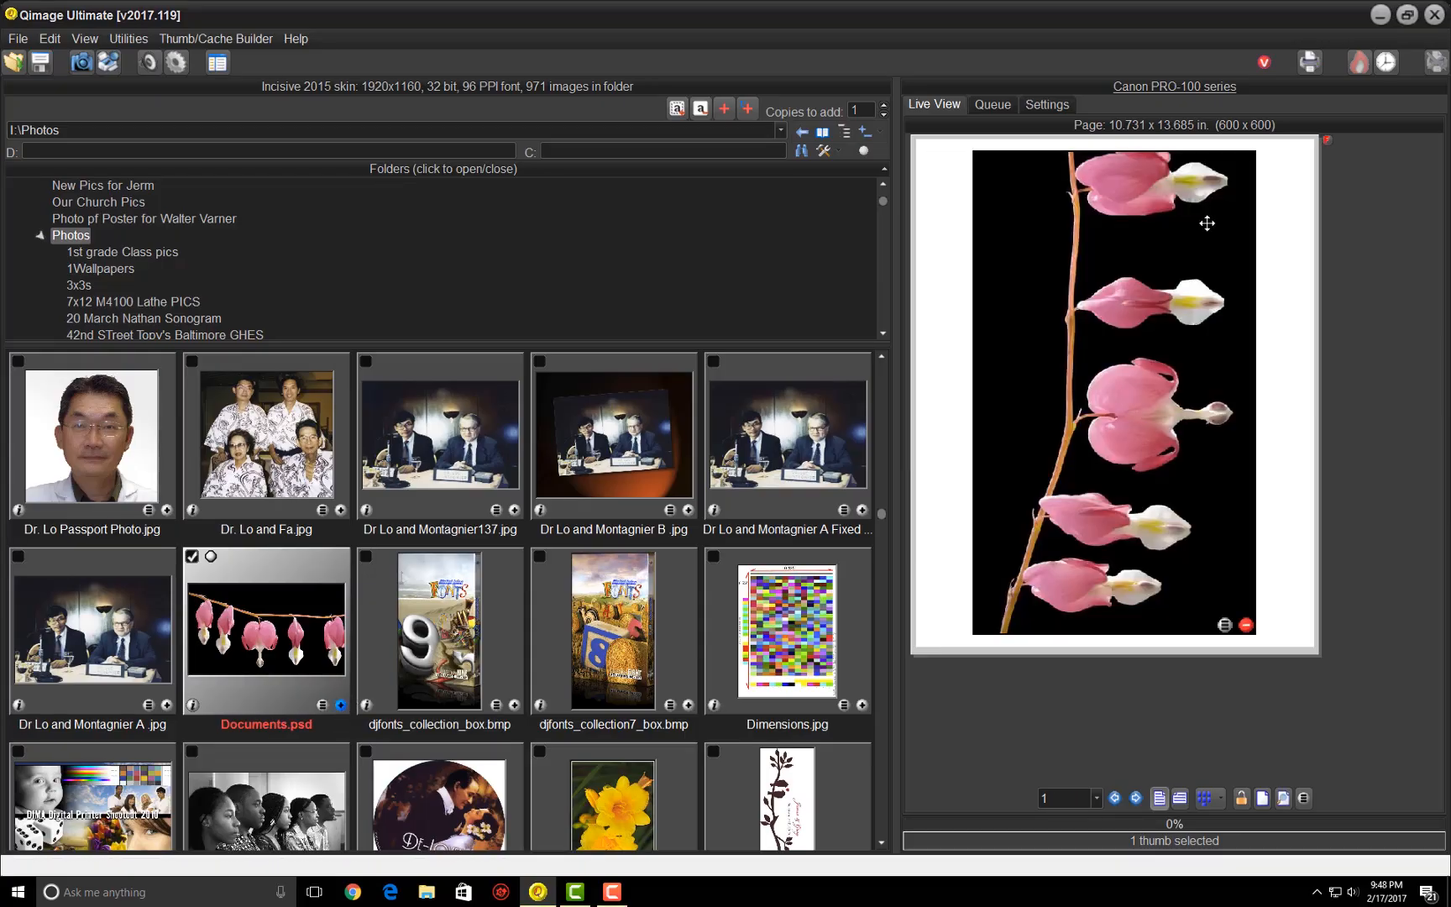
mouse_move(936, 241)
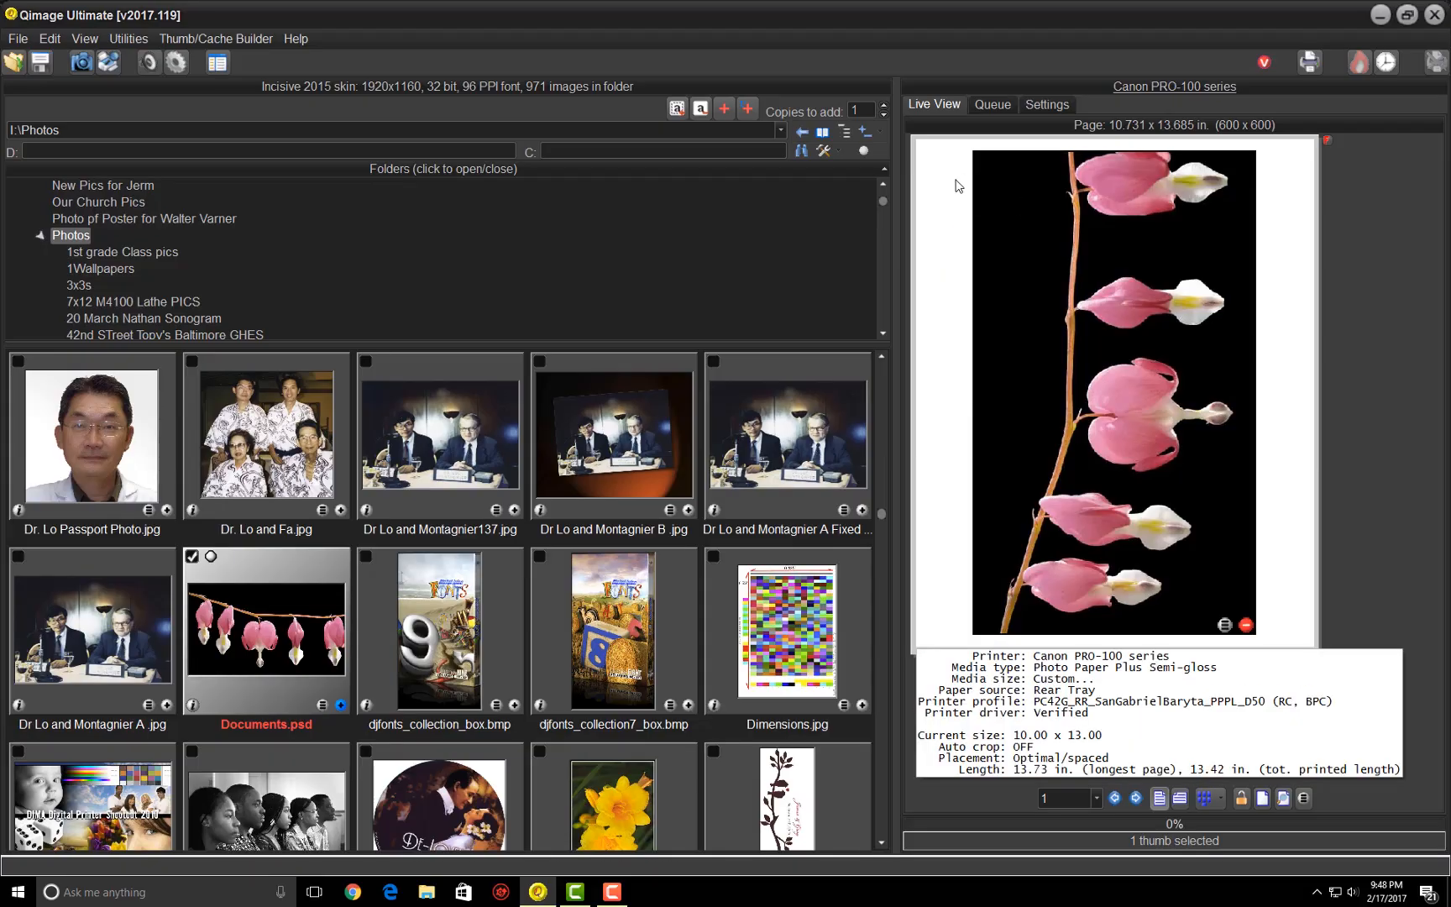
mouse_move(1055, 220)
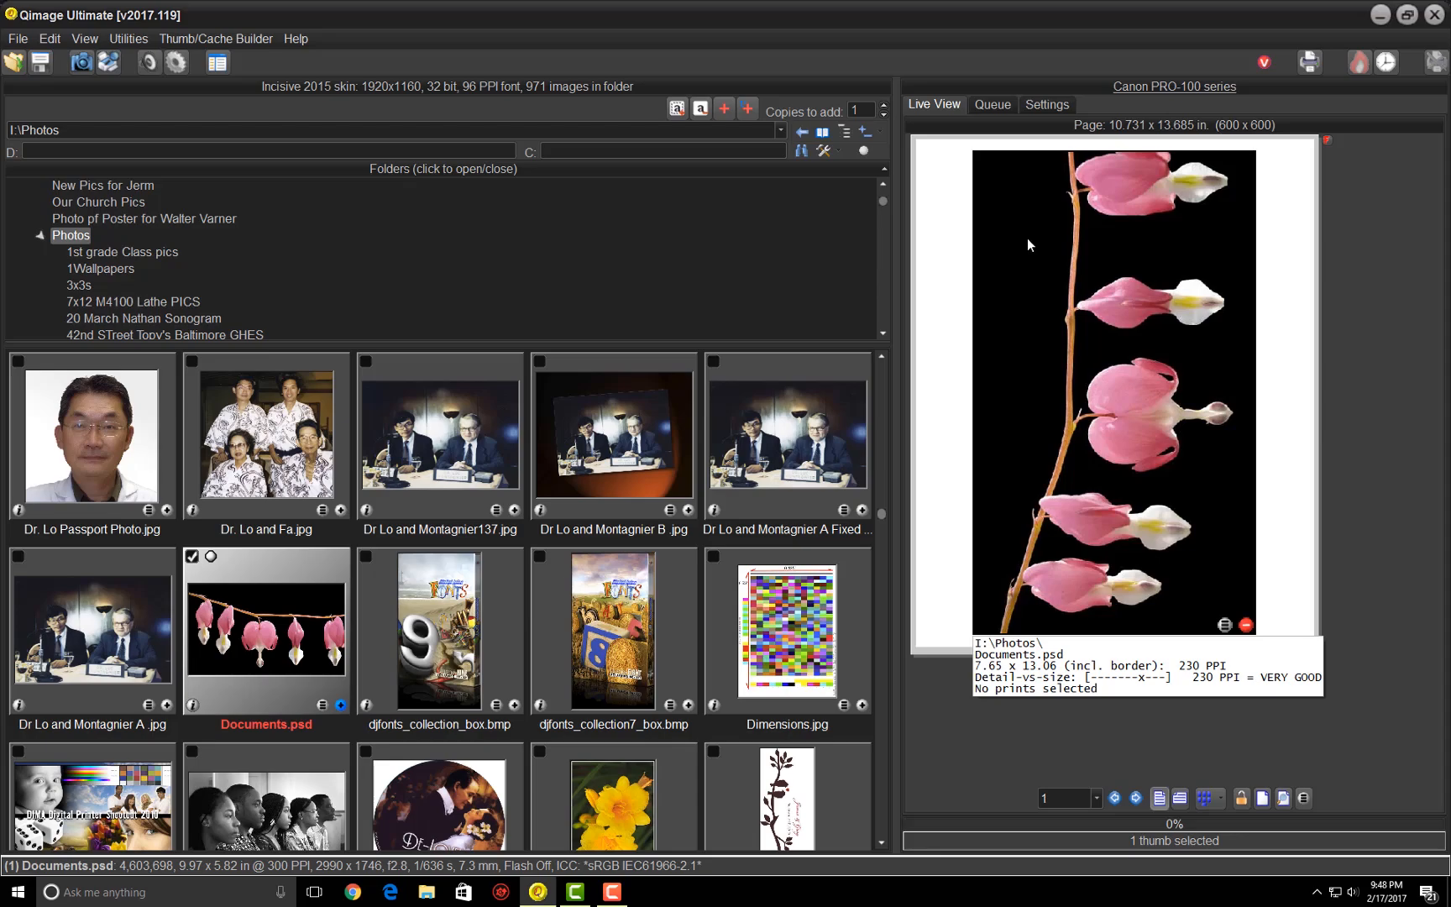
click(1028, 240)
key(Delete)
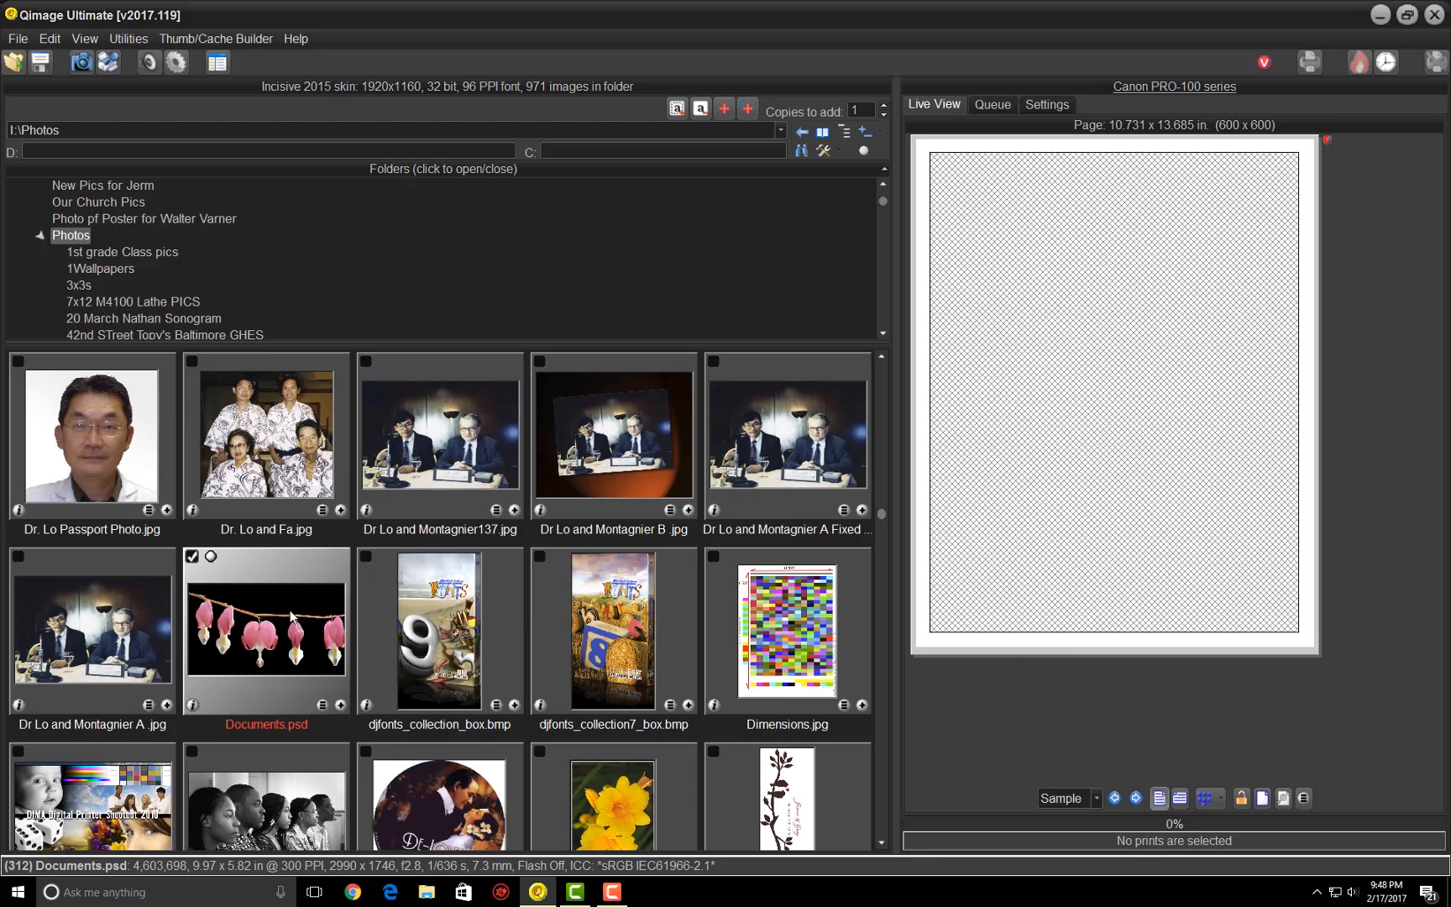
- Open Documents.psd for editing and replace its crop with the Crop Wizard's recommended landscape ratio for 11.0 x 14.0 prints
double_click(600, 418)
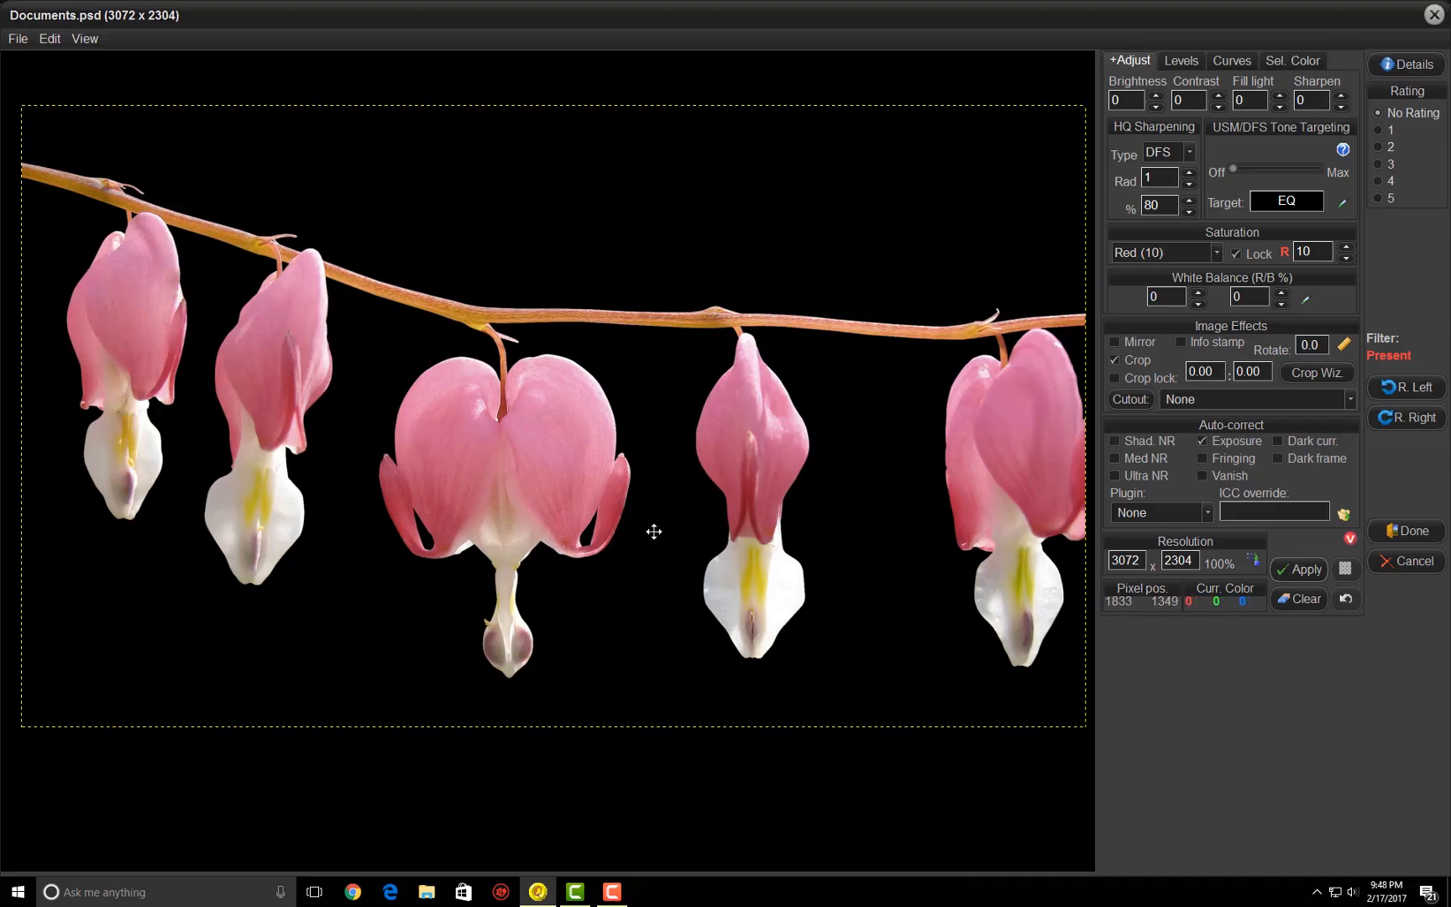
click(1203, 442)
click(1116, 360)
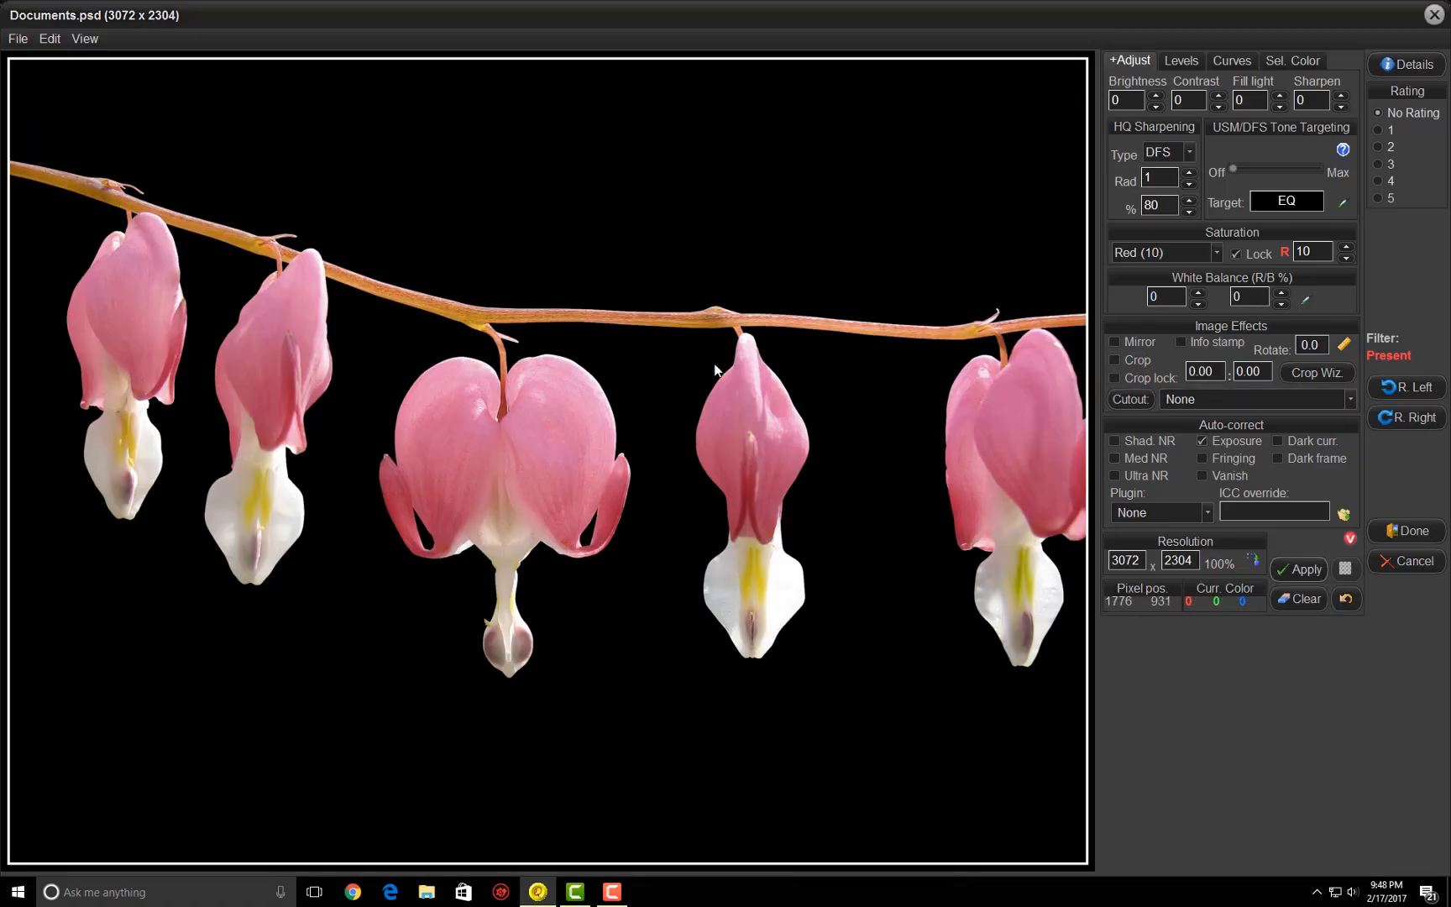
click(1303, 371)
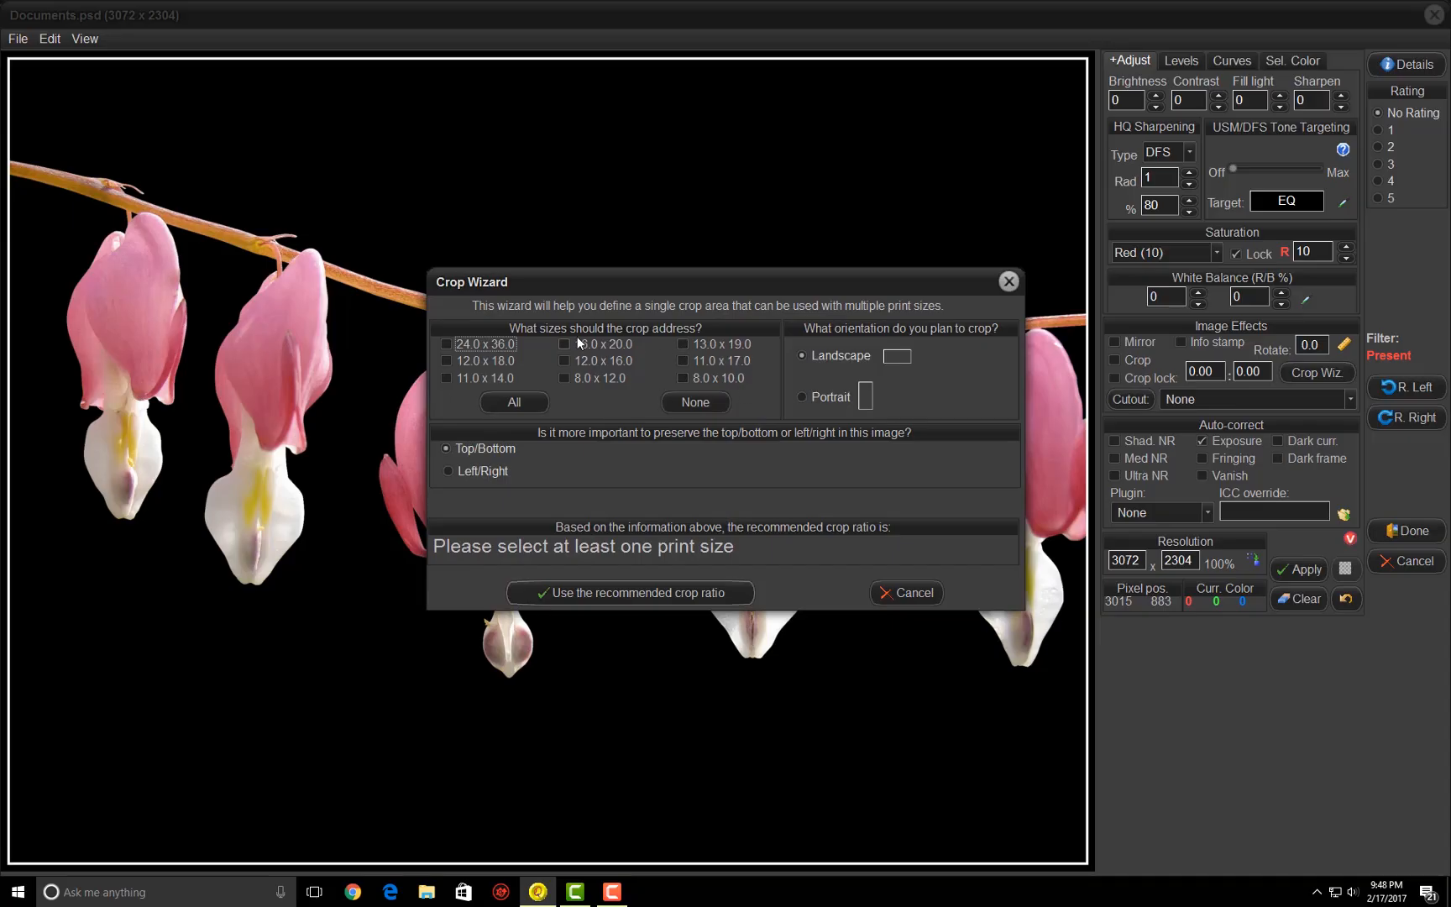
click(446, 382)
click(573, 588)
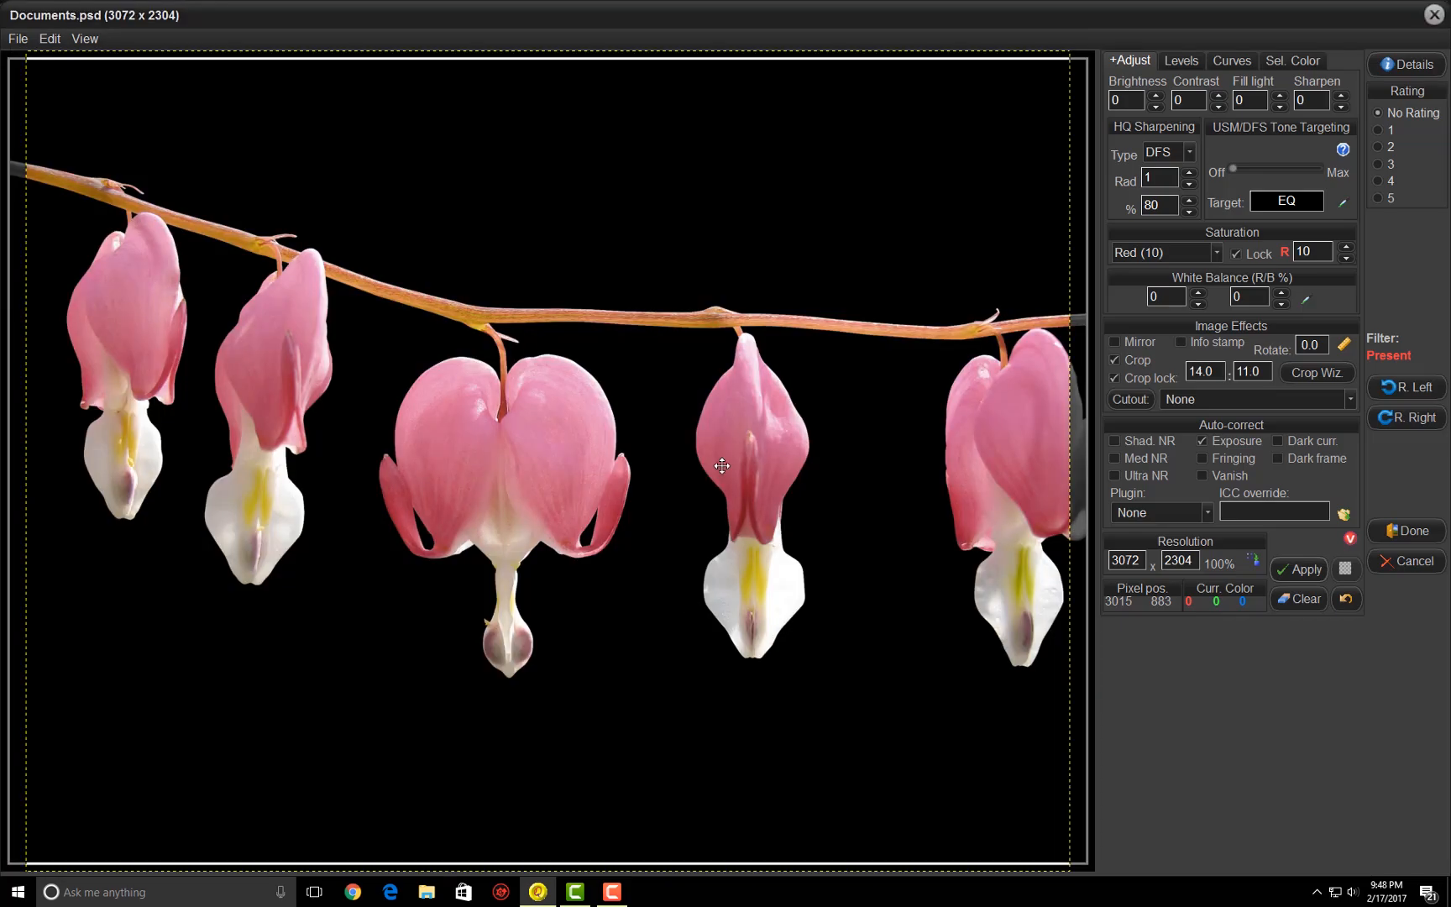
- Reposition the crop frame over the flowers and associate the filter with the current image only
drag(530, 357, 539, 357)
drag(994, 45, 1010, 107)
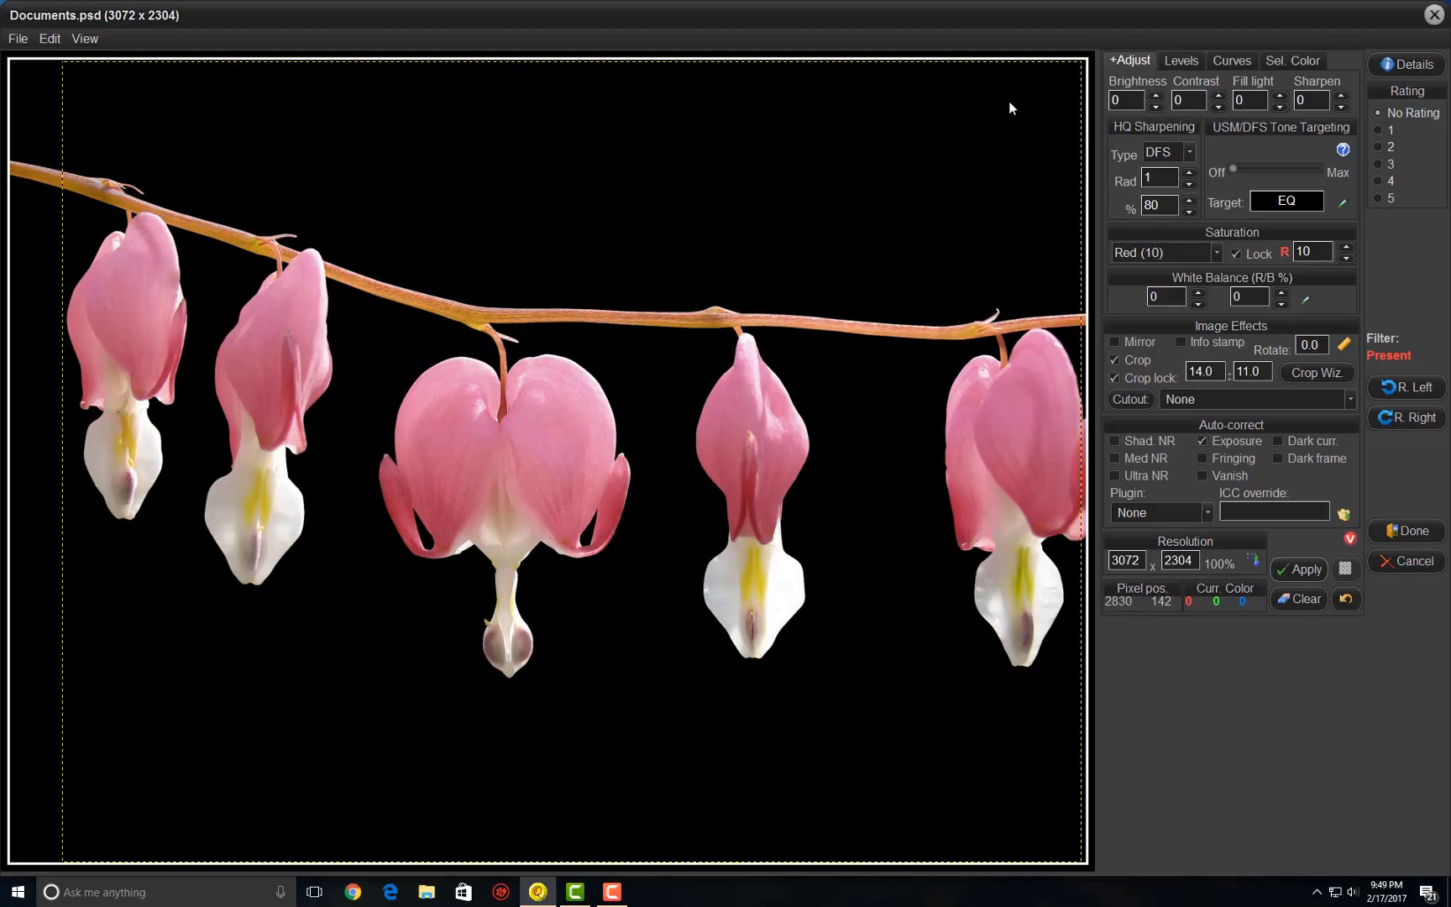
click(1398, 536)
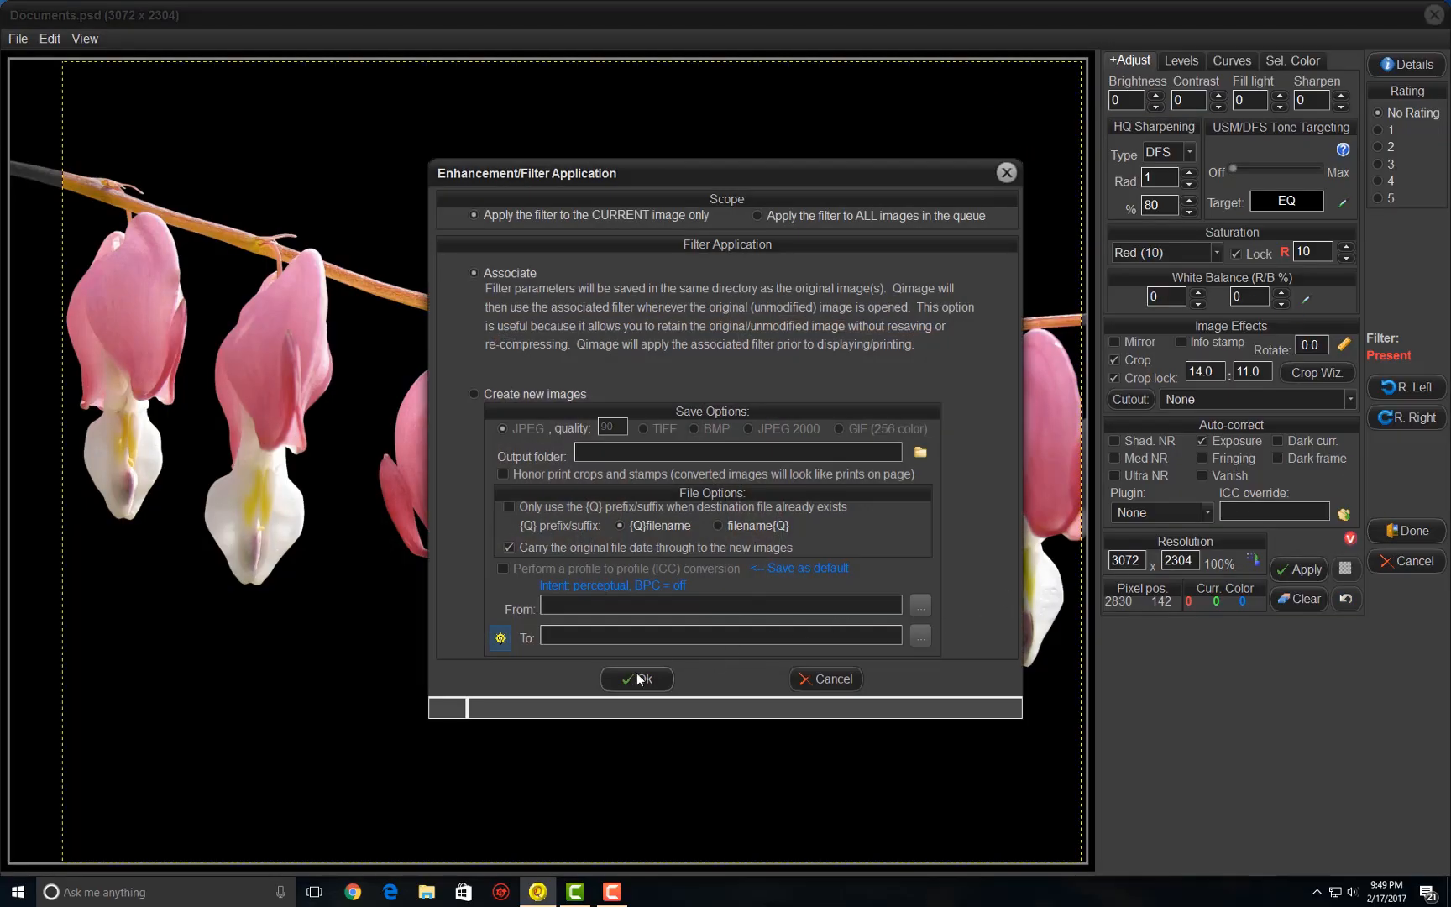
click(637, 679)
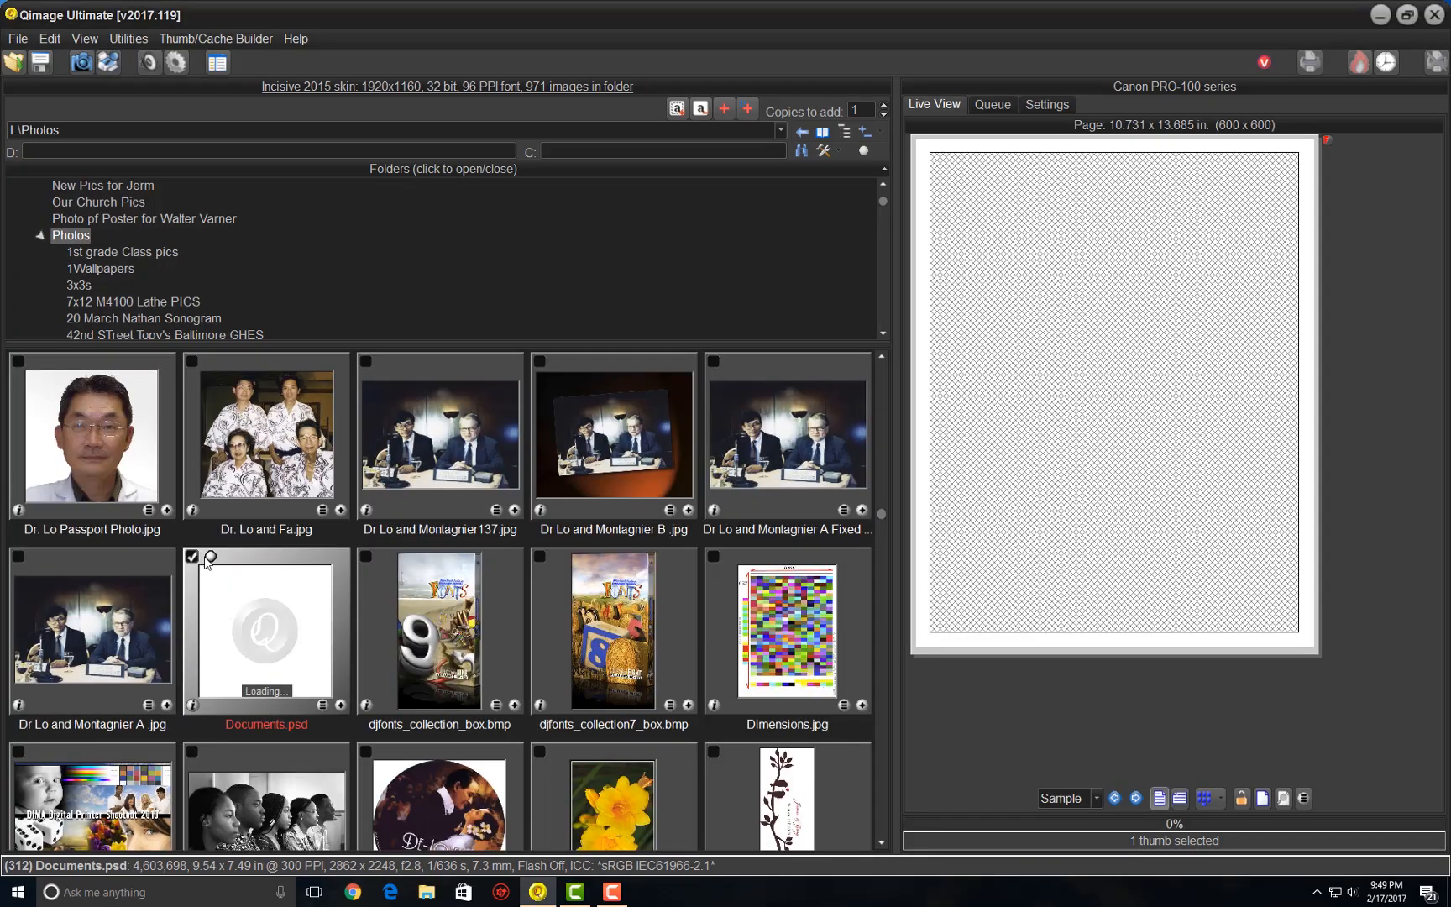
- Add the recropped Documents.psd to the print page and save the entire job over 11x14 Pink Bell Flowers.job
click(340, 704)
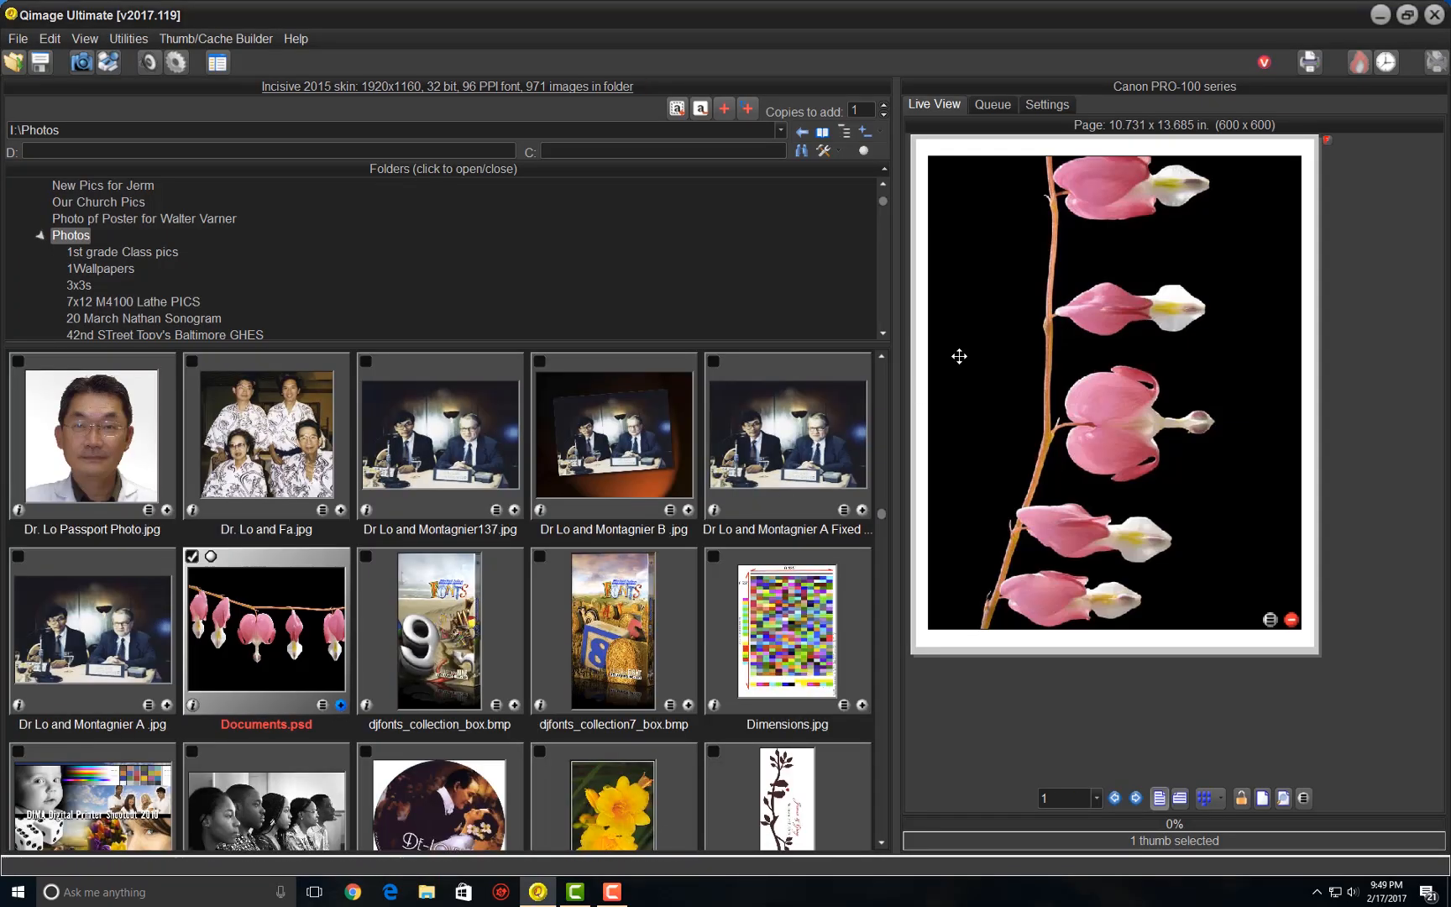
mouse_move(1125, 222)
click(42, 63)
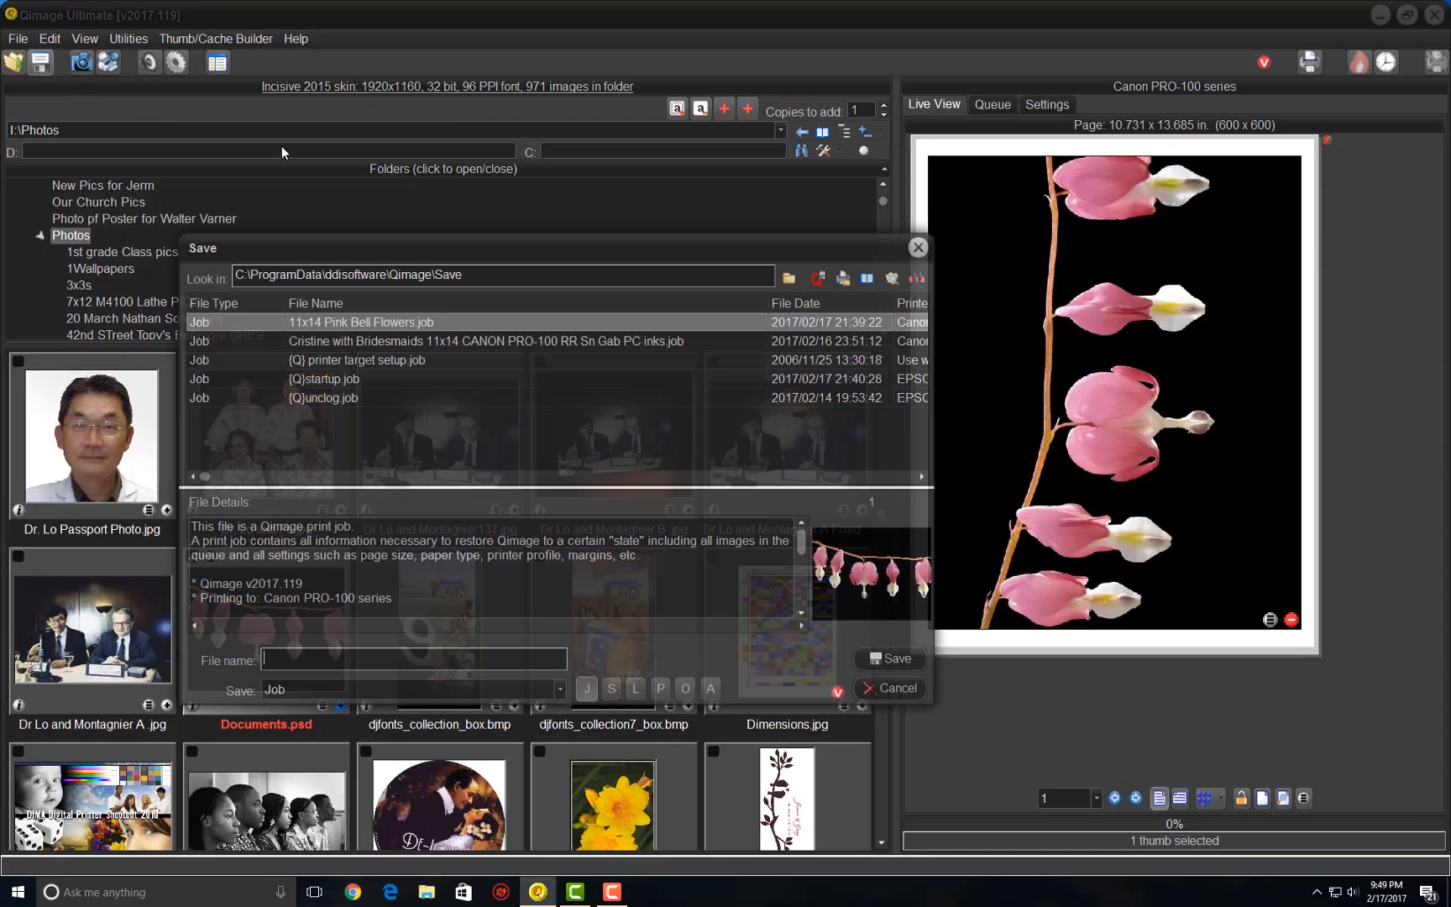
click(380, 320)
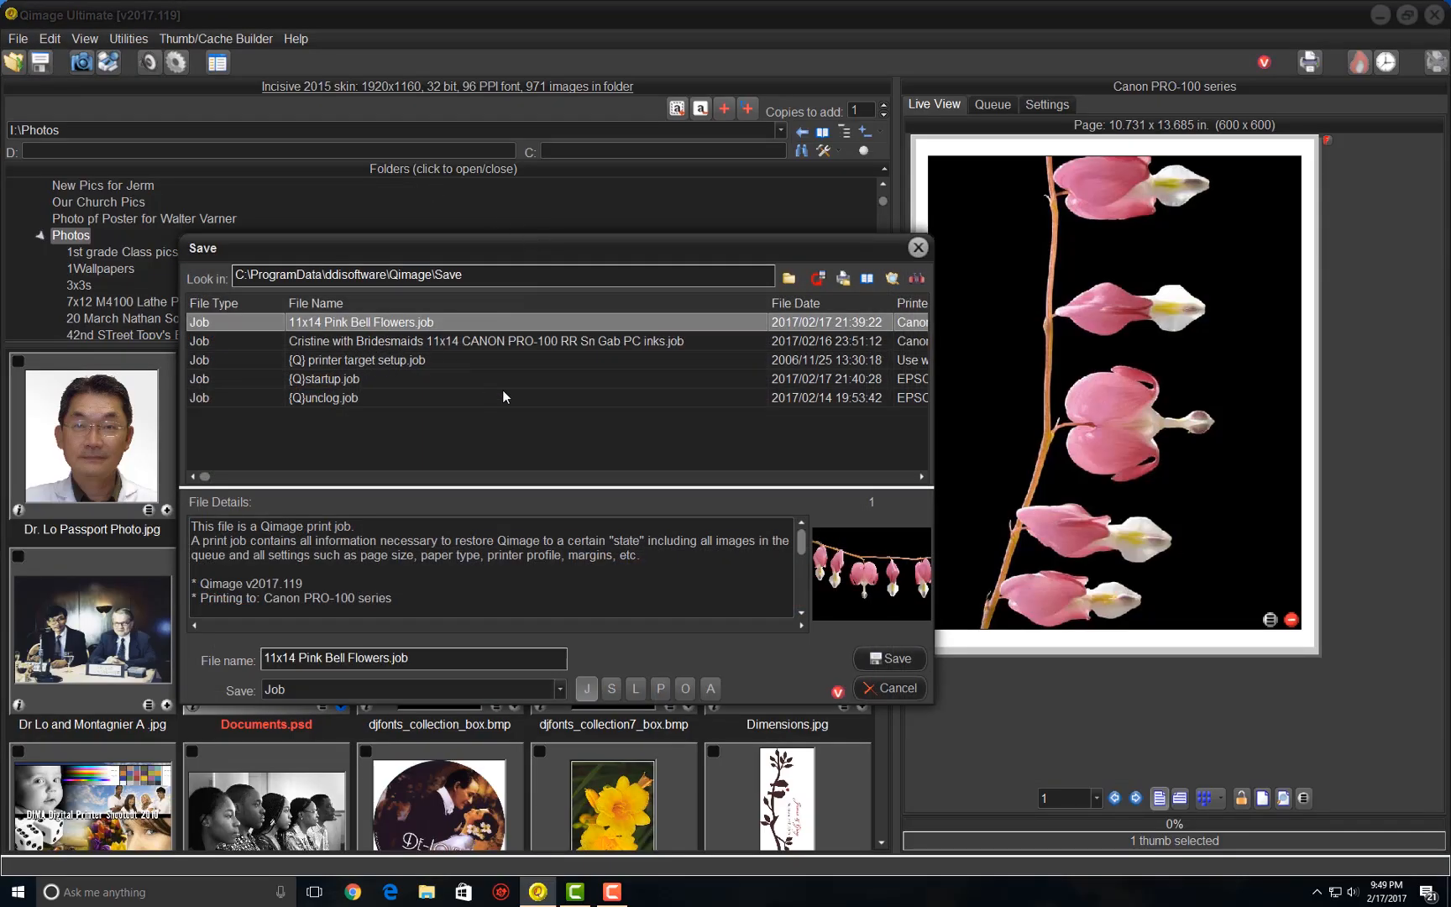
click(889, 658)
click(688, 470)
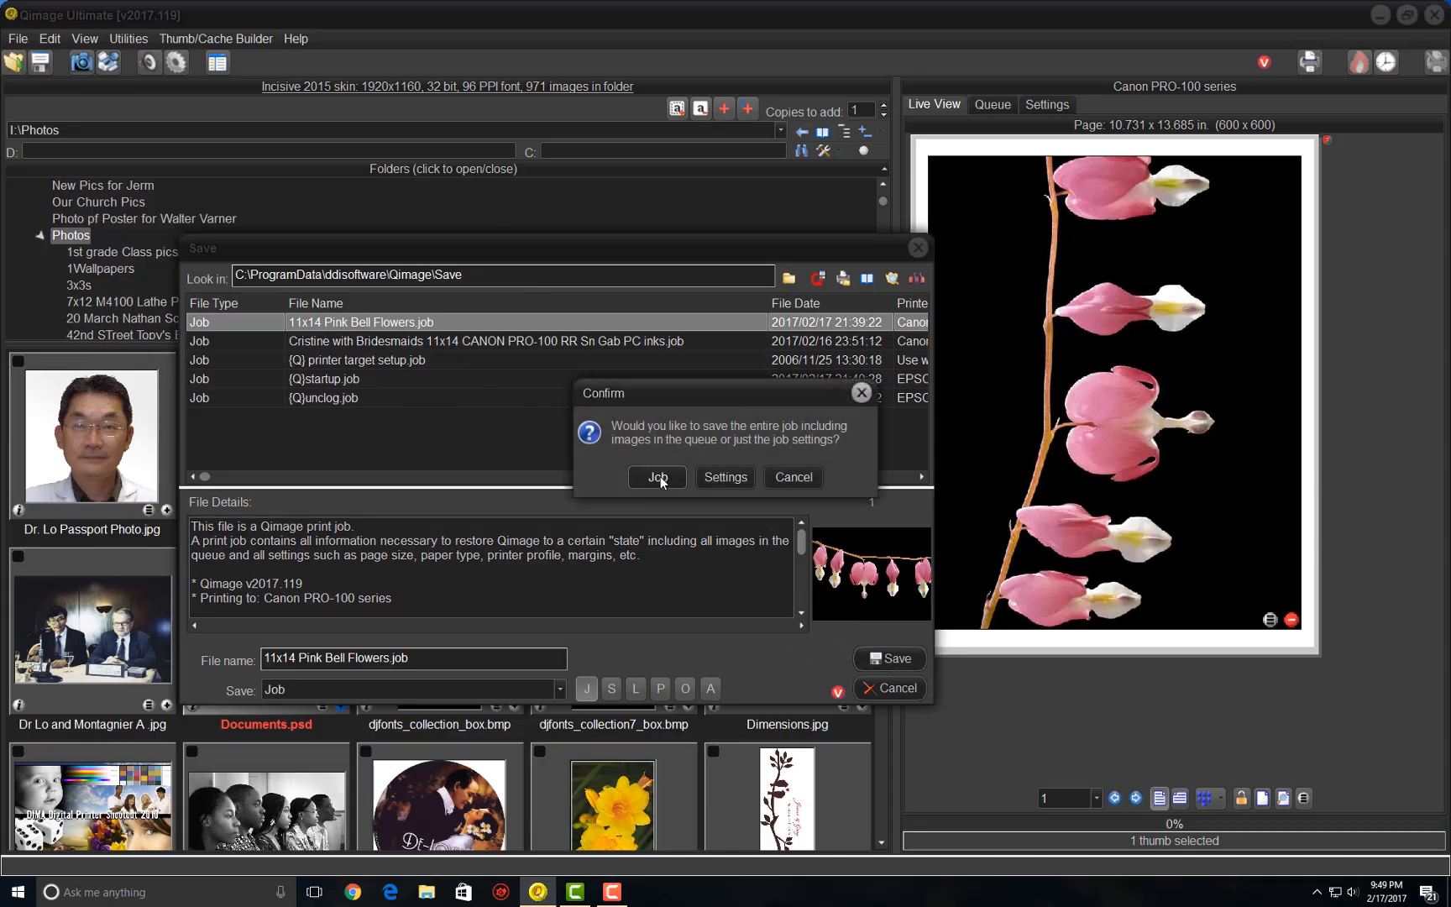
click(658, 477)
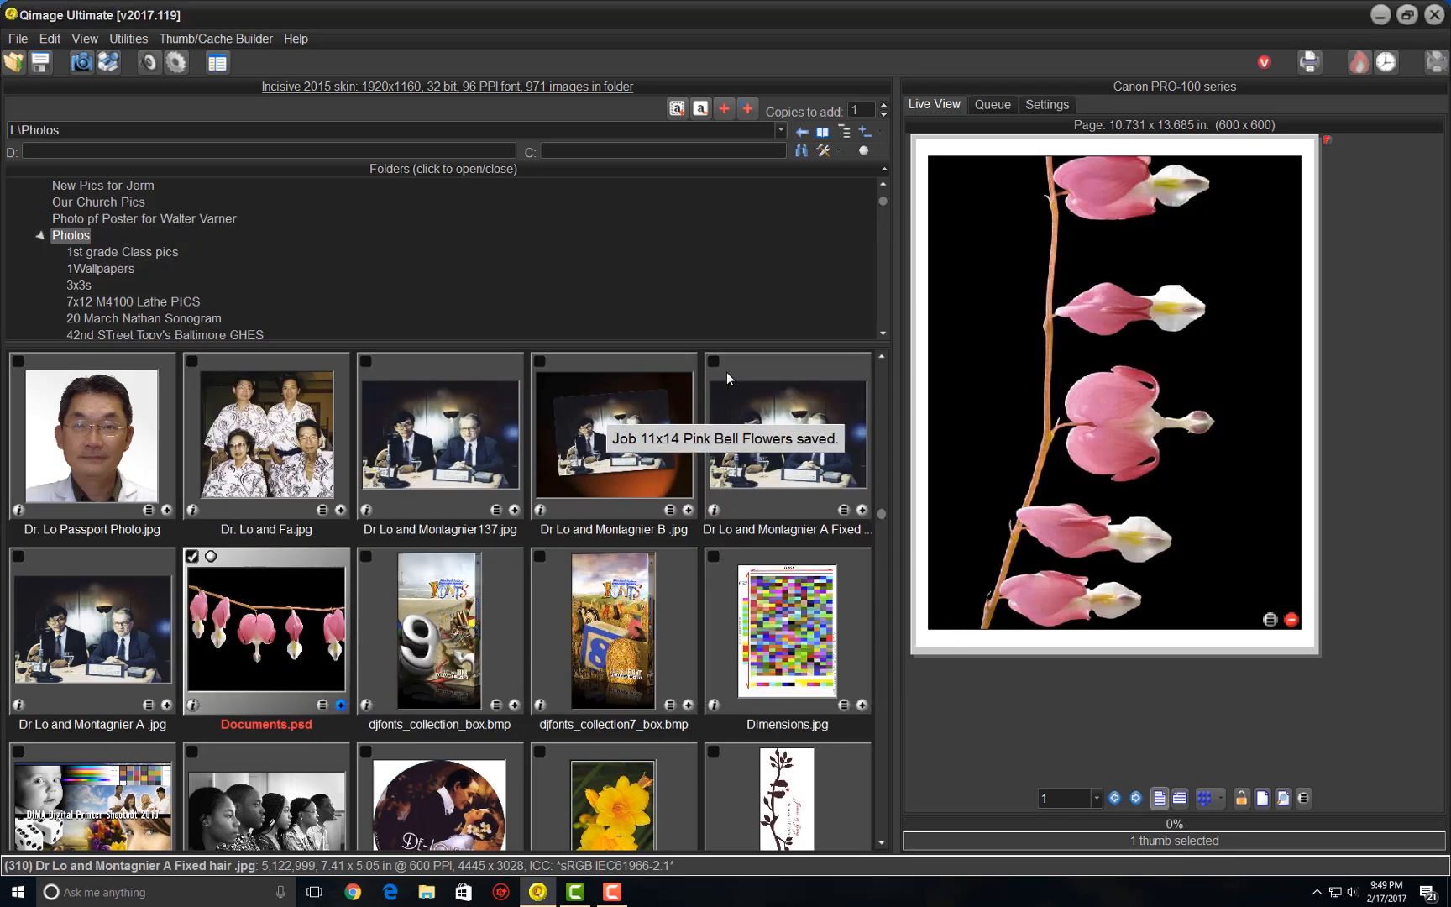
- Close Qimage Ultimate and launch it again from the desktop
mouse_move(1007, 273)
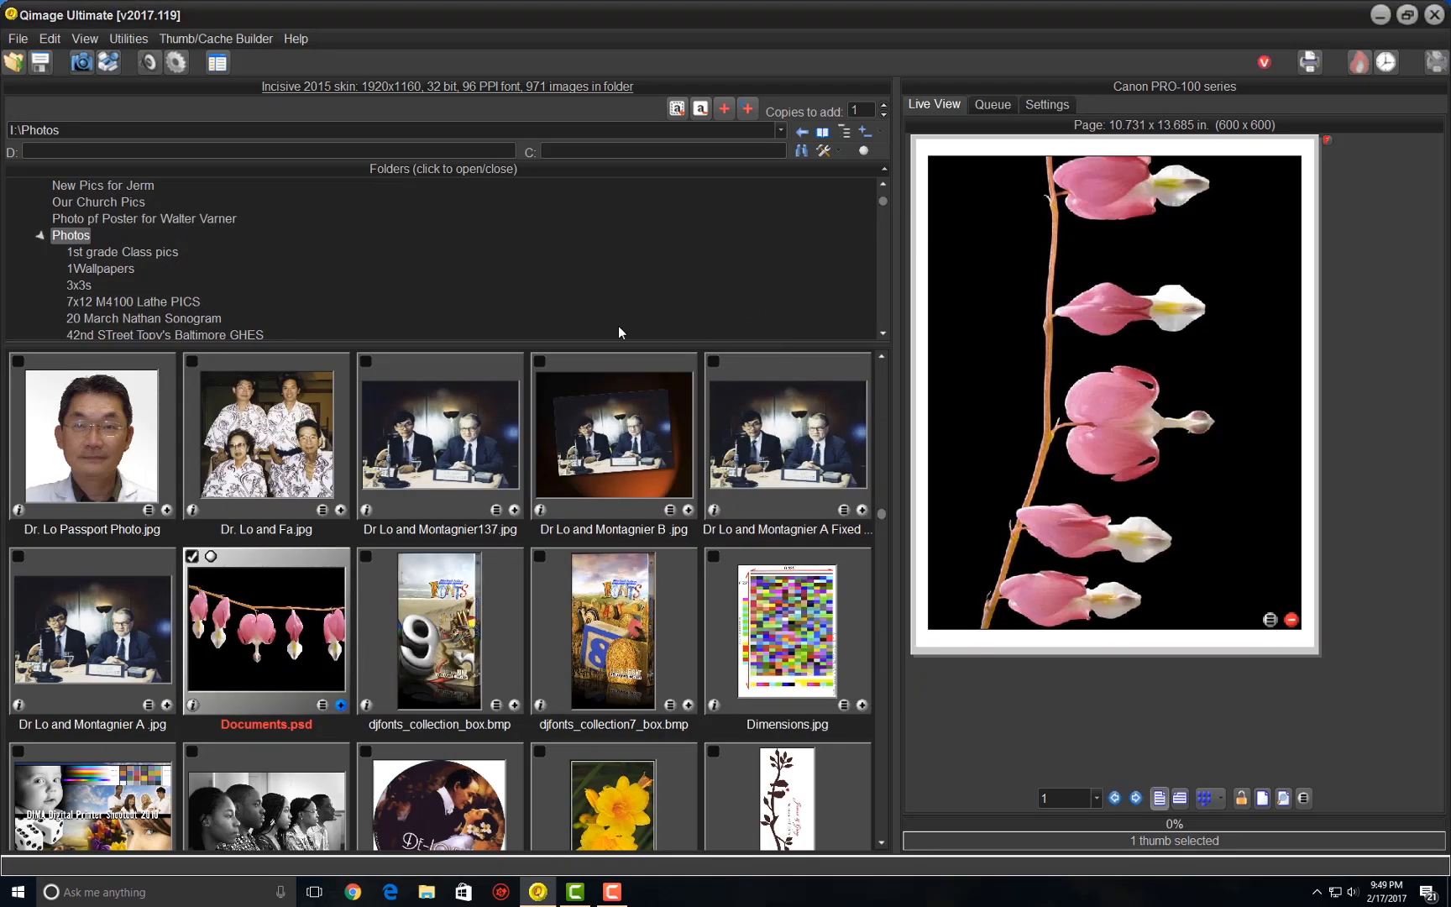
click(1434, 15)
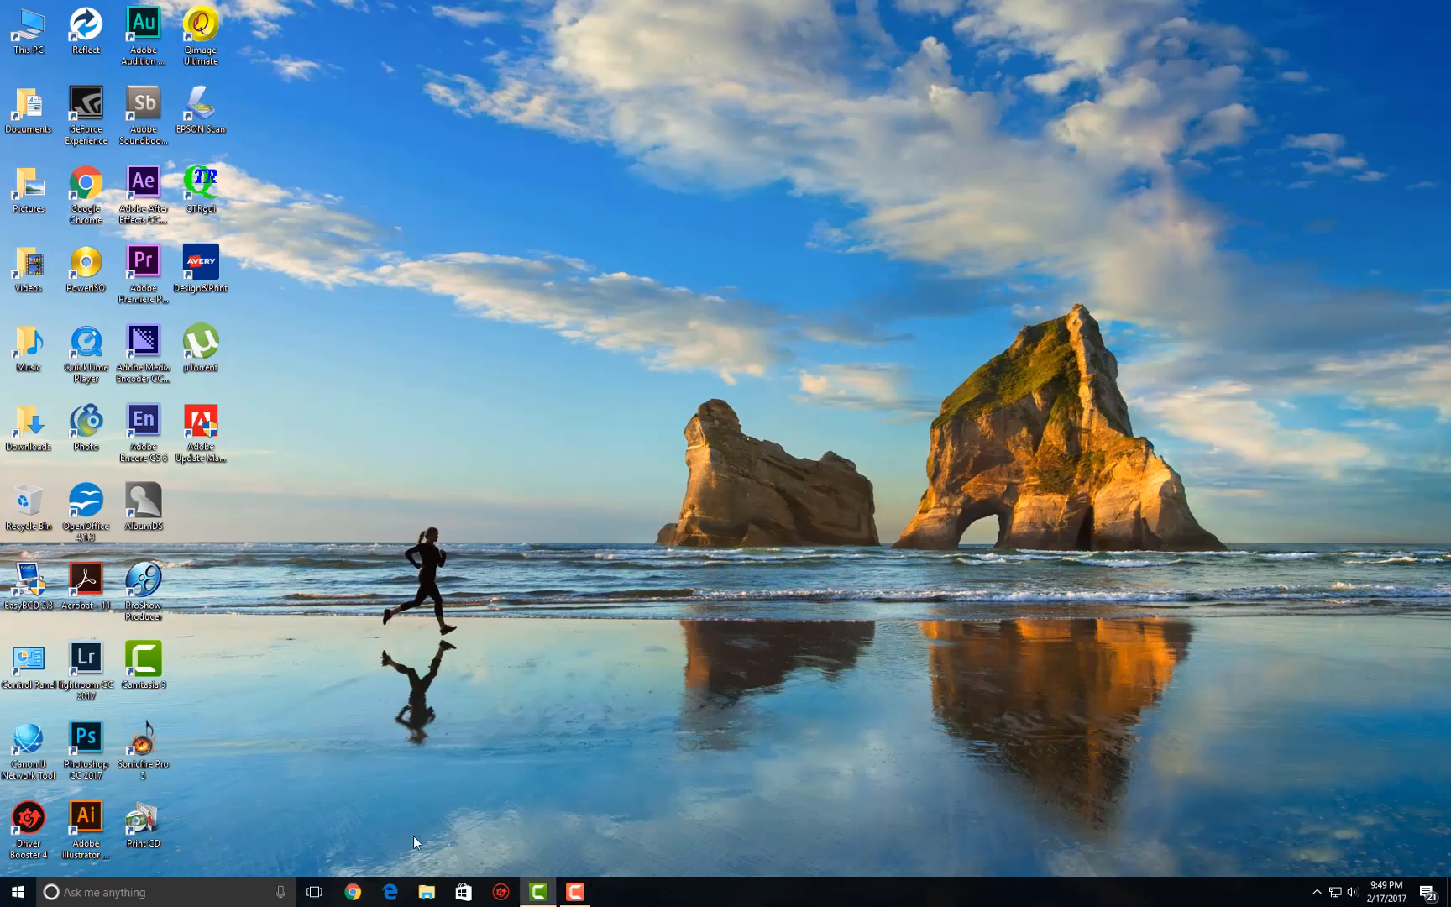
double_click(195, 30)
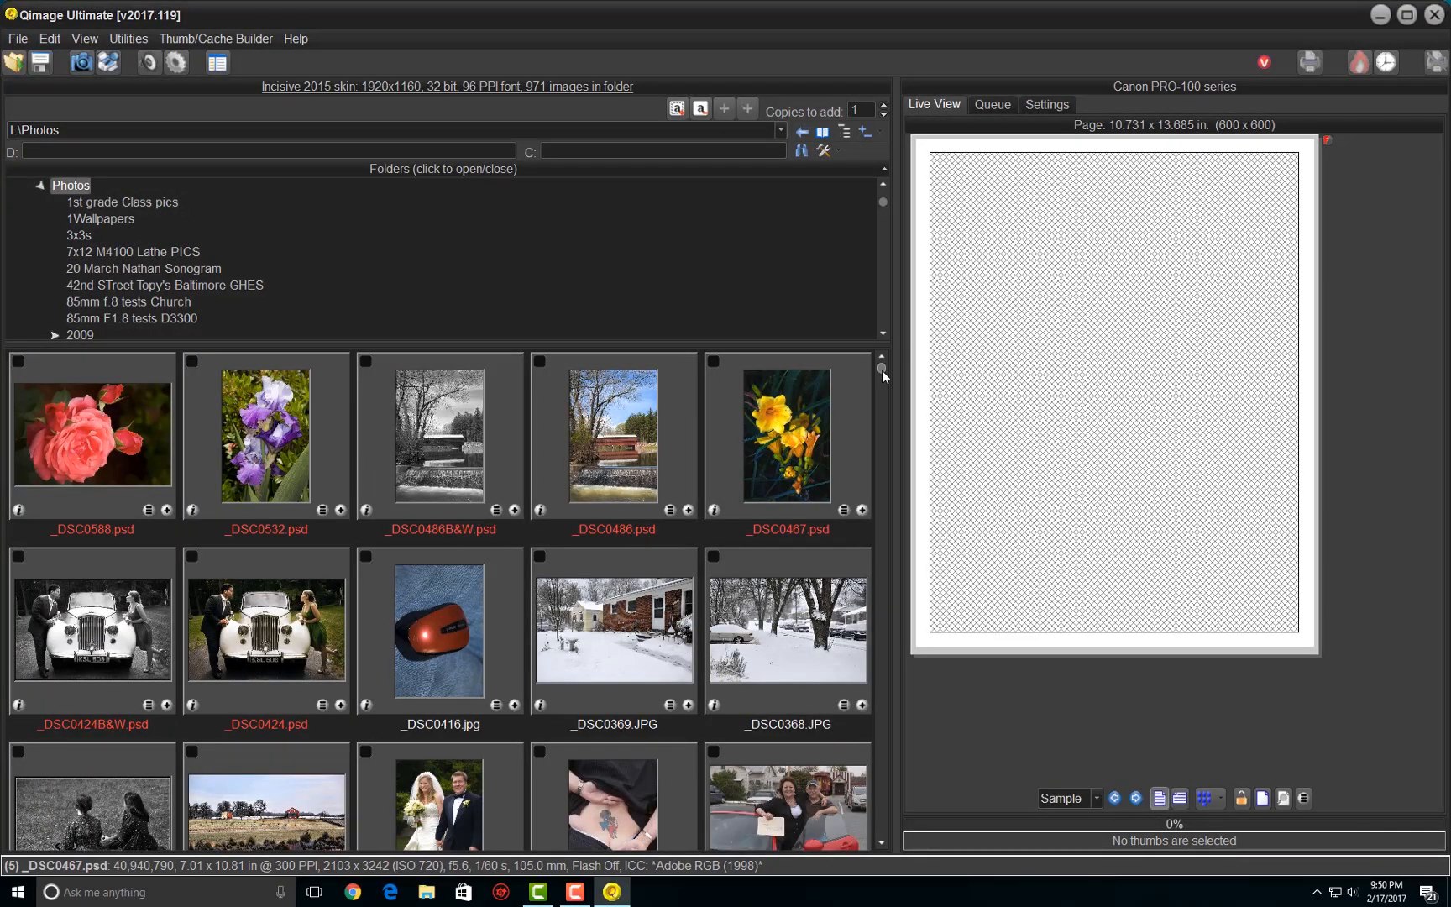
- Recall the entire 11x14 Pink Bell Flowers.job, including its queued images
drag(883, 509, 883, 589)
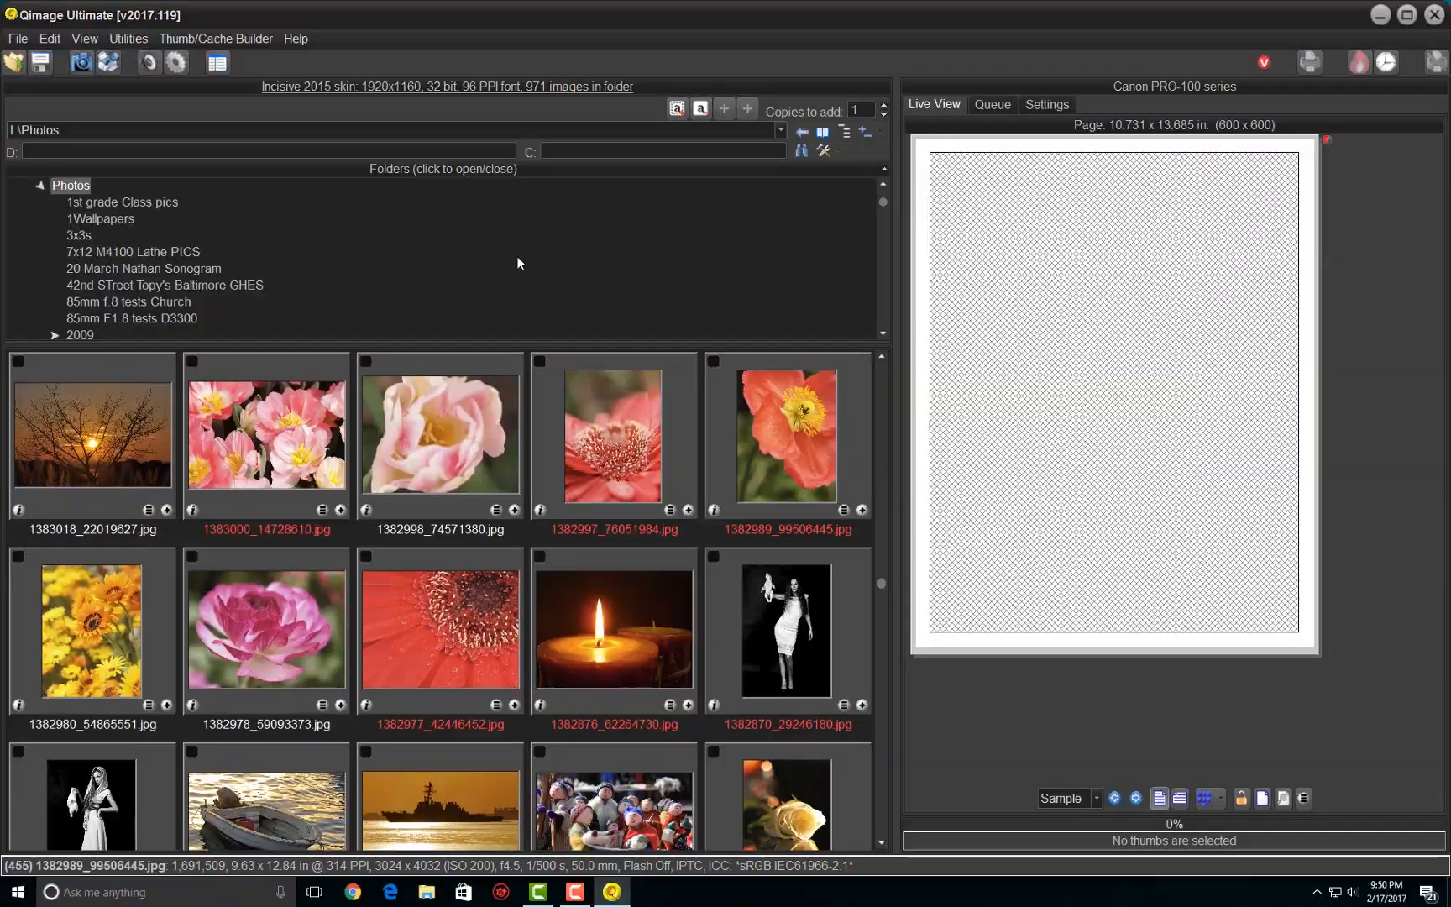
click(16, 39)
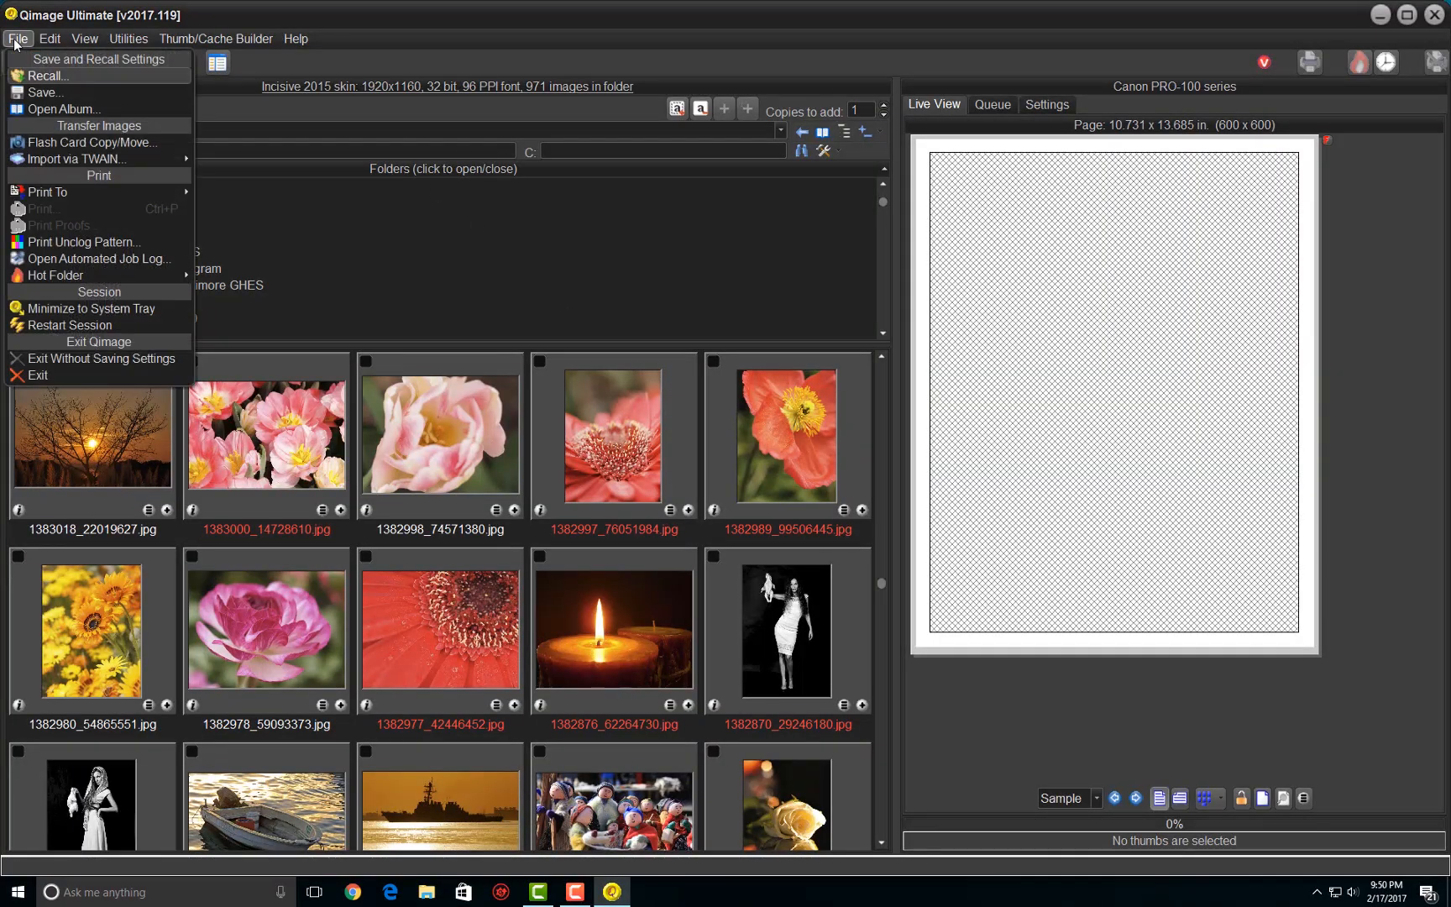
click(33, 76)
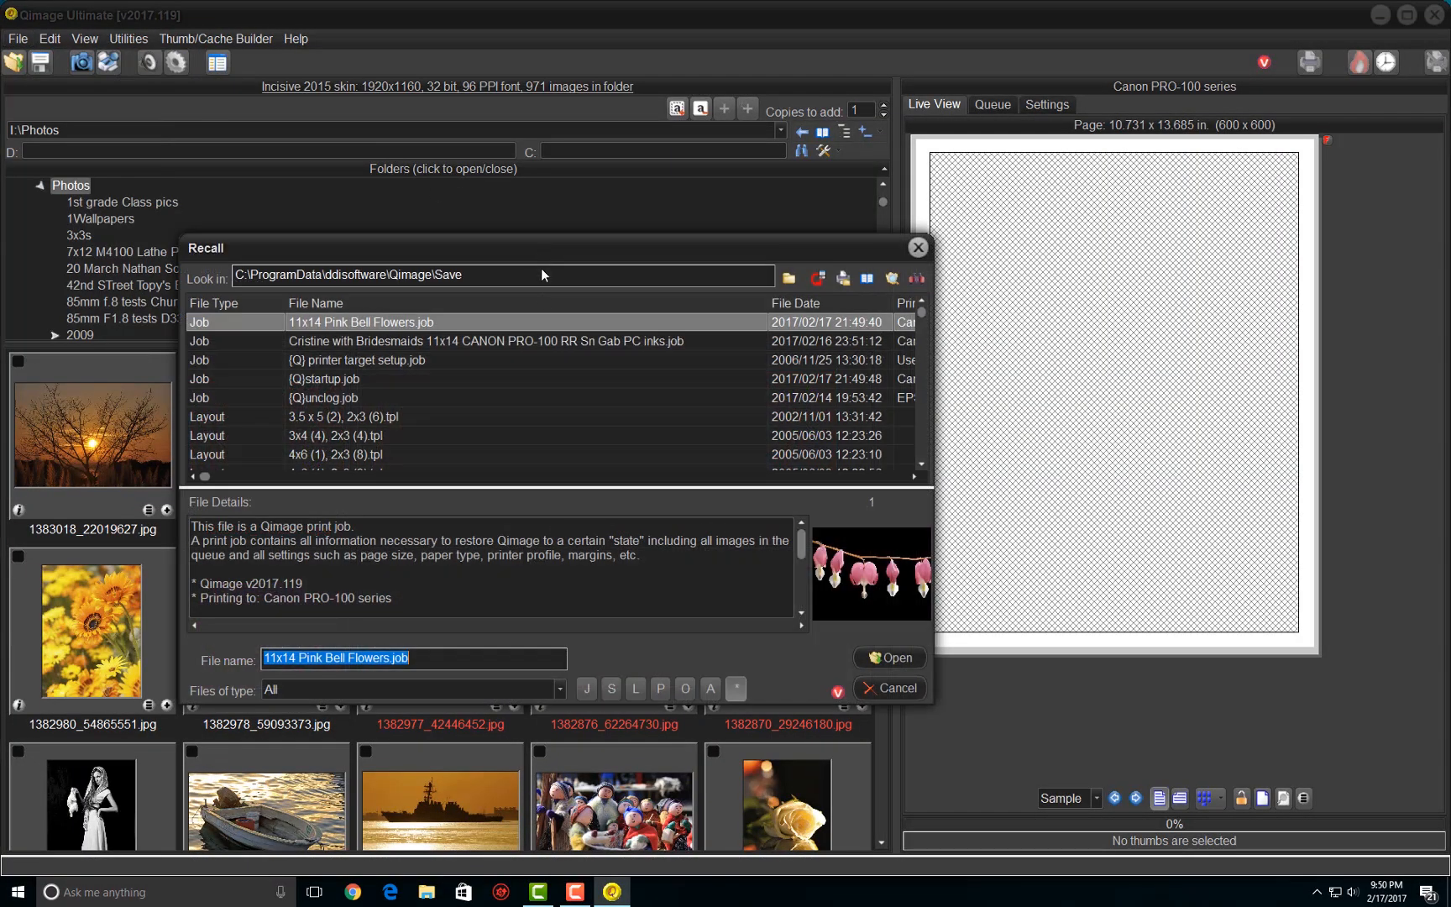
double_click(362, 325)
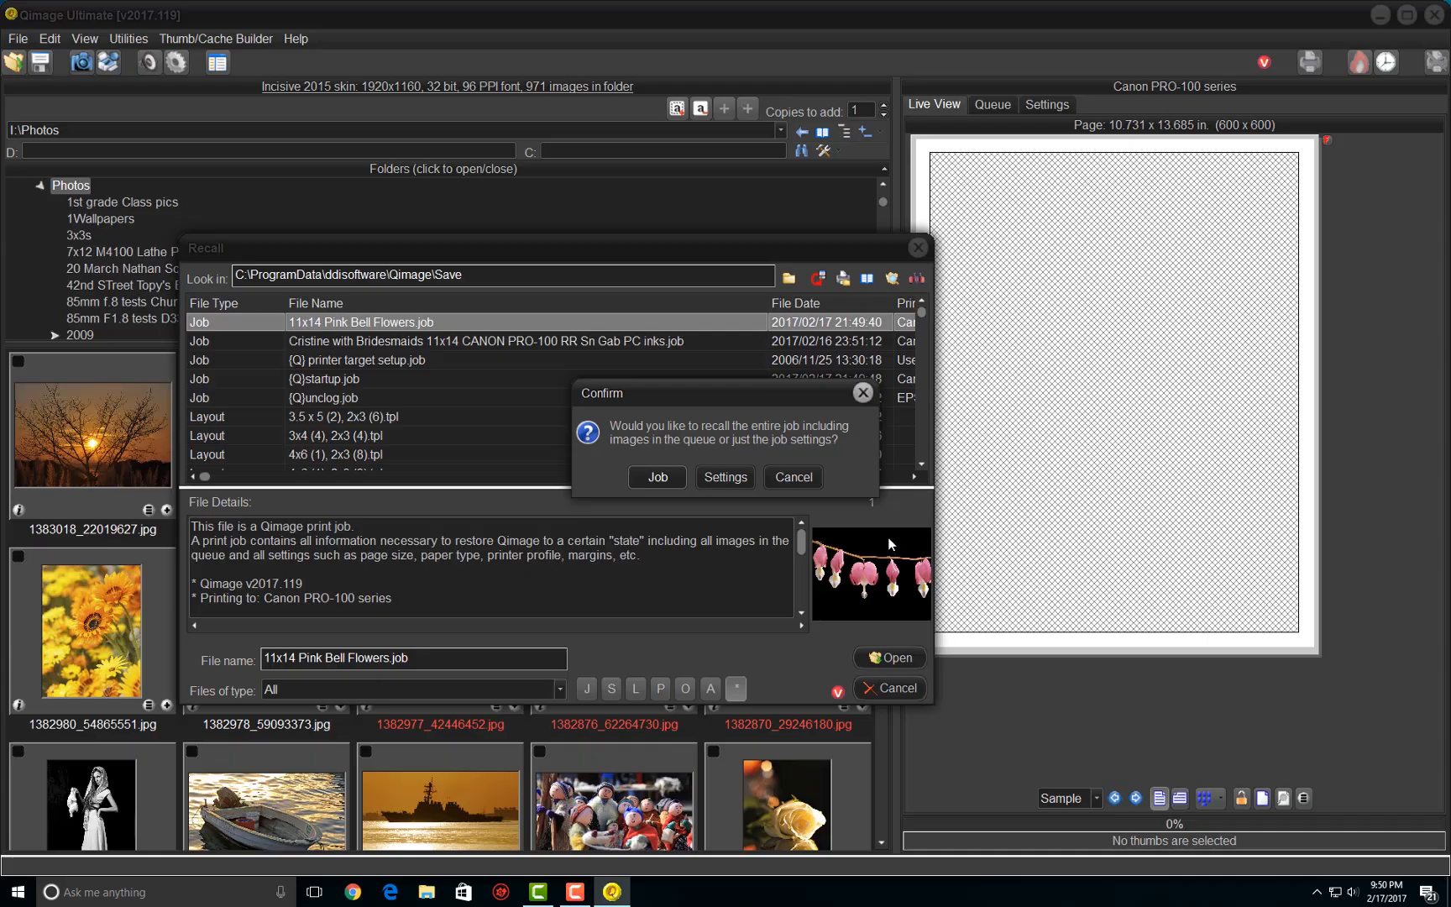
click(656, 475)
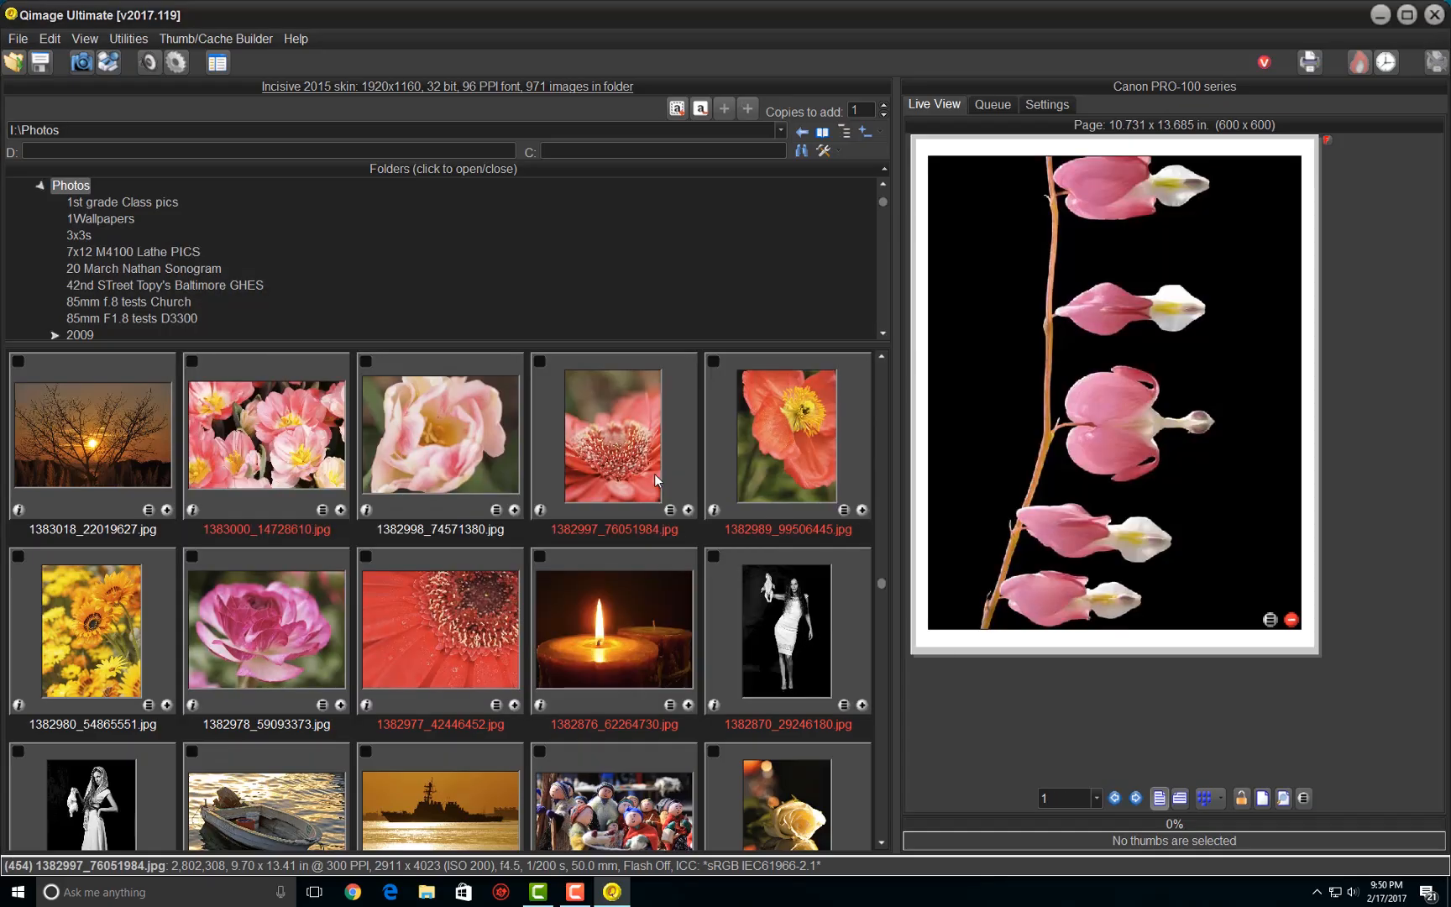
- Replace the pink bell flowers print on the page with 1382977_42446452.jpg
click(1009, 382)
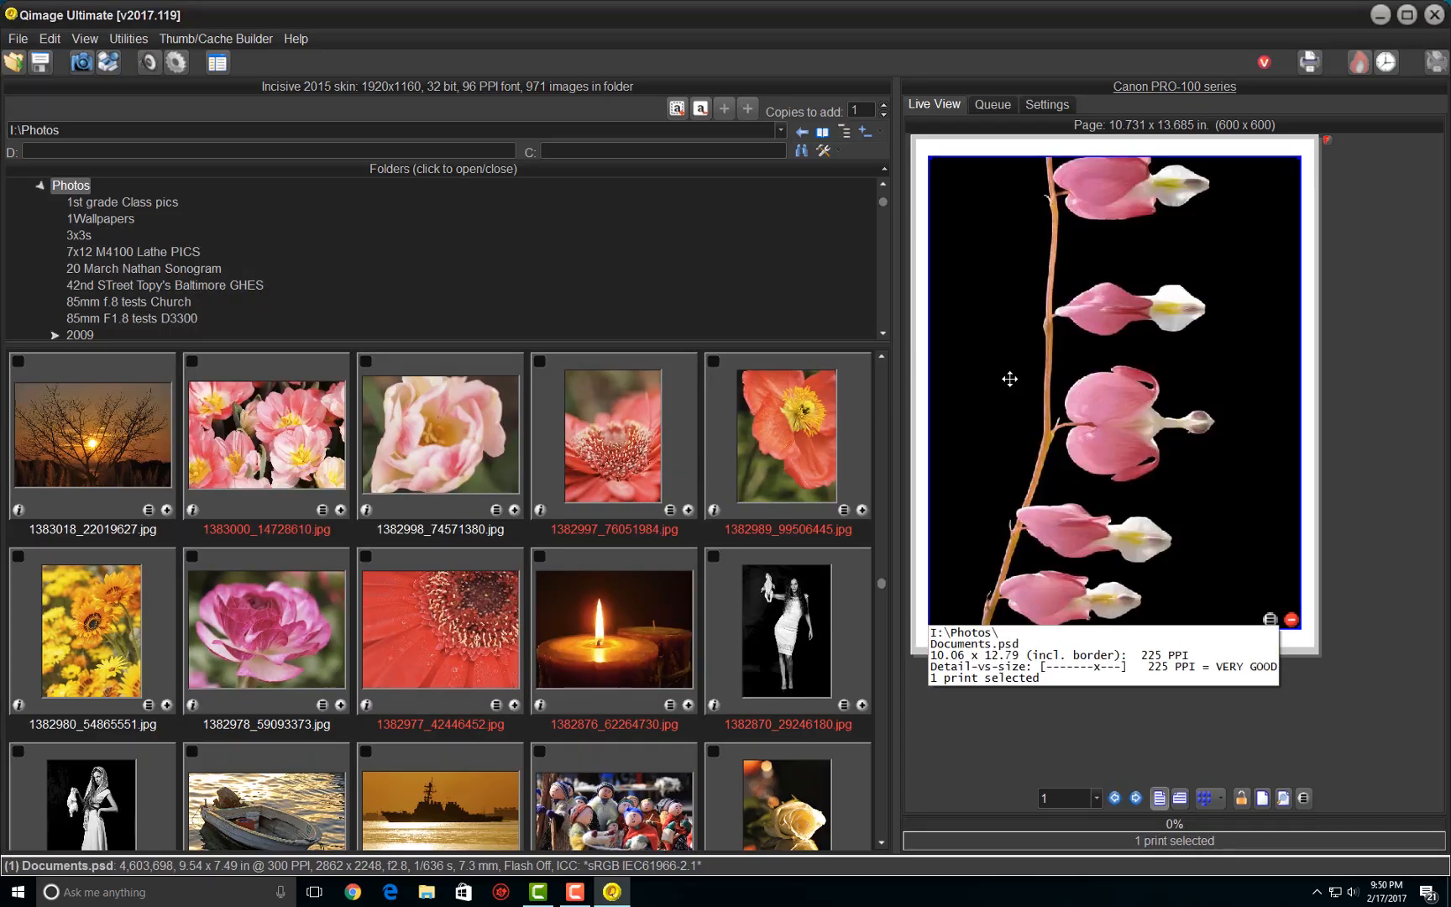
key(Delete)
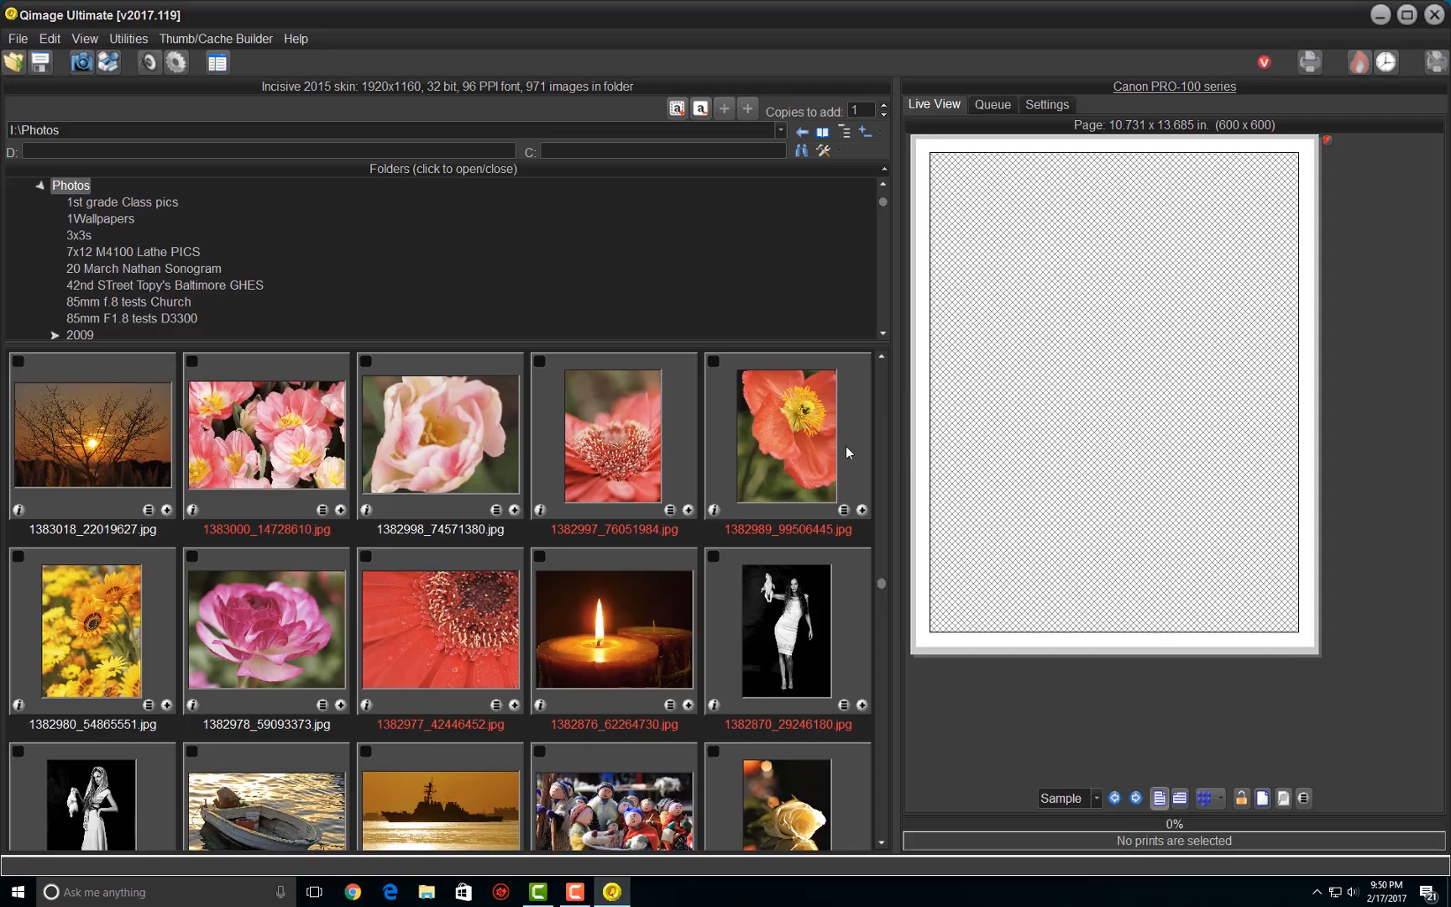
click(514, 705)
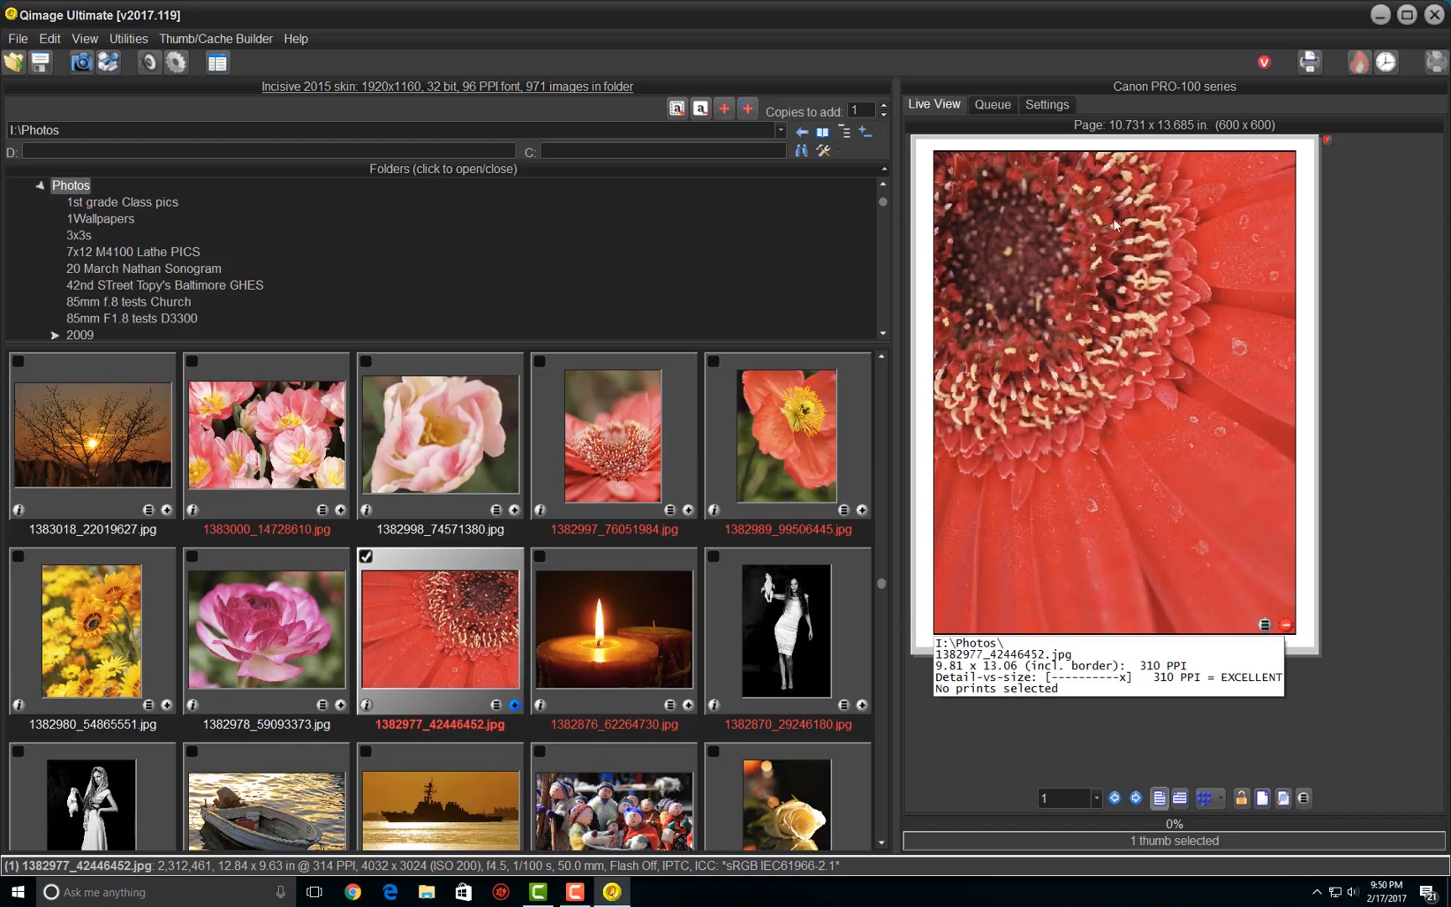
- Save the entire print job, including its image, as "11x14 Red Flower Pro-100 PC inks"
click(40, 65)
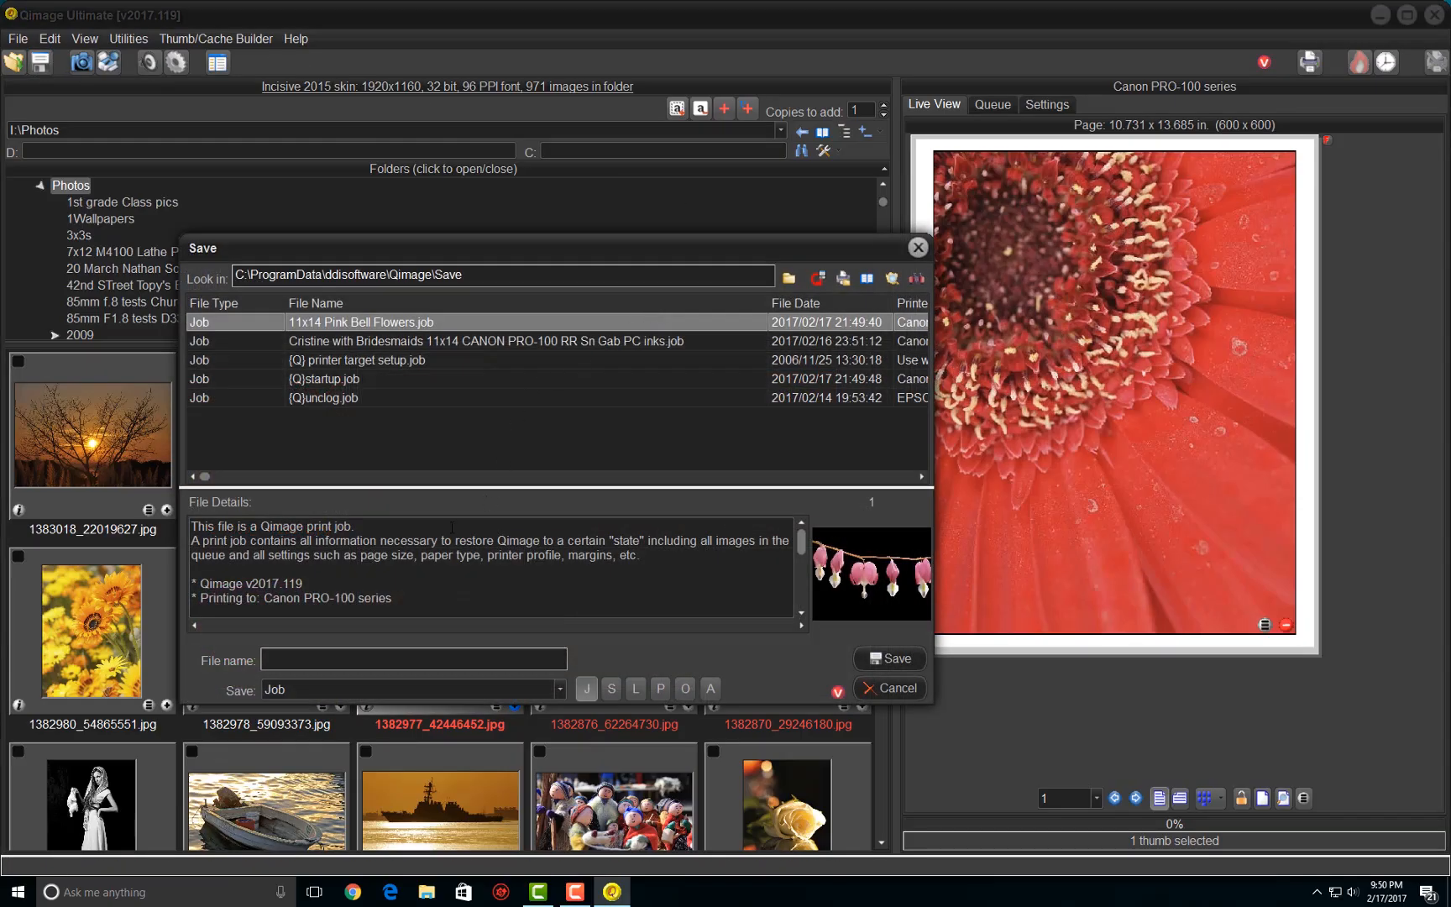
text(Red)
text( Flowe)
text(11x1)
text(4)
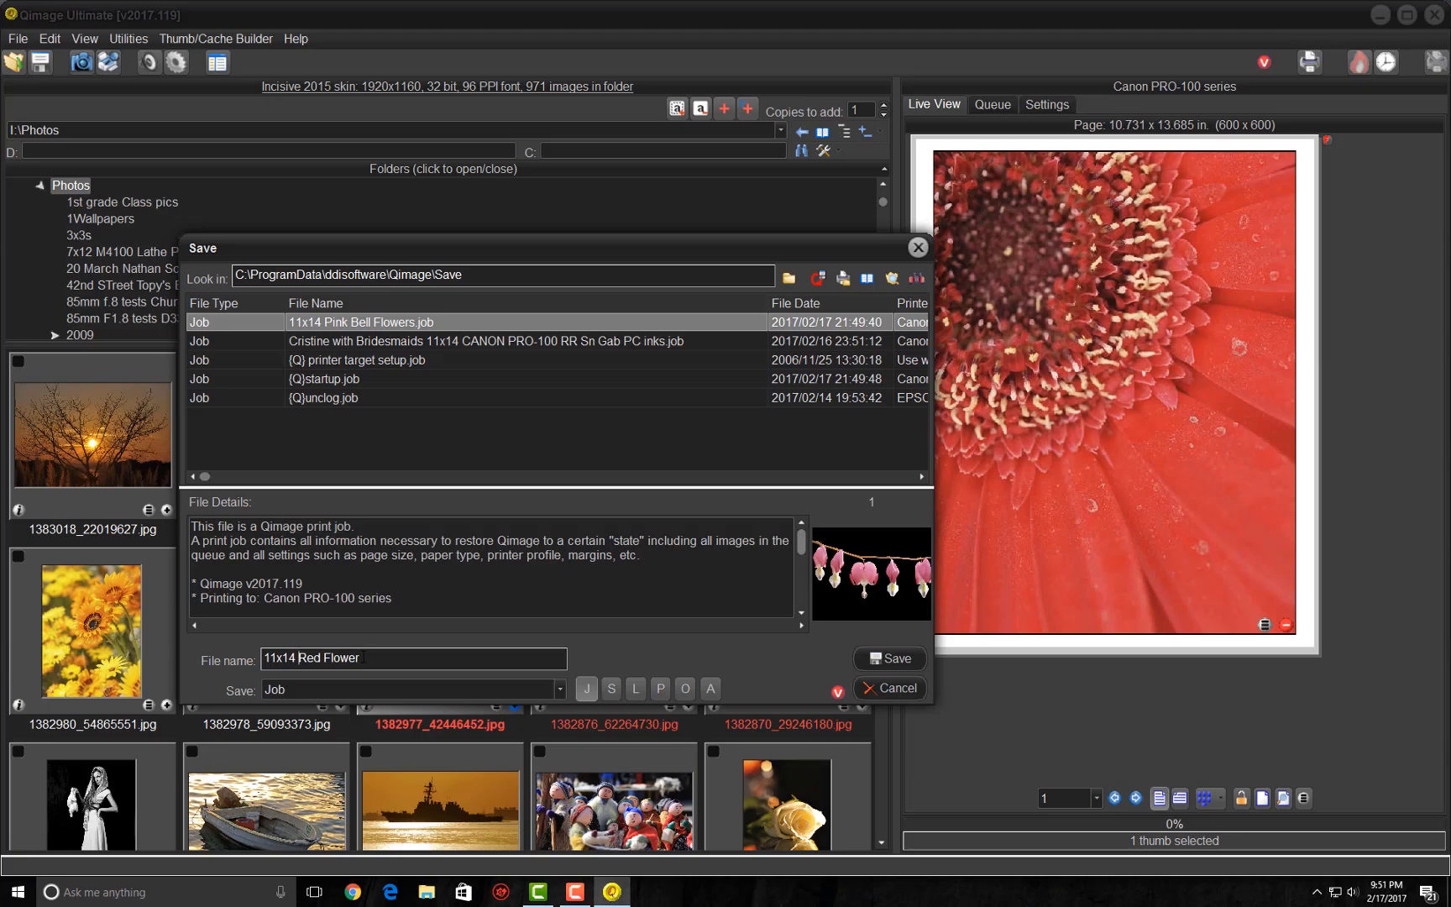
click(361, 658)
text(Pro-100 PC inks)
click(891, 658)
click(653, 478)
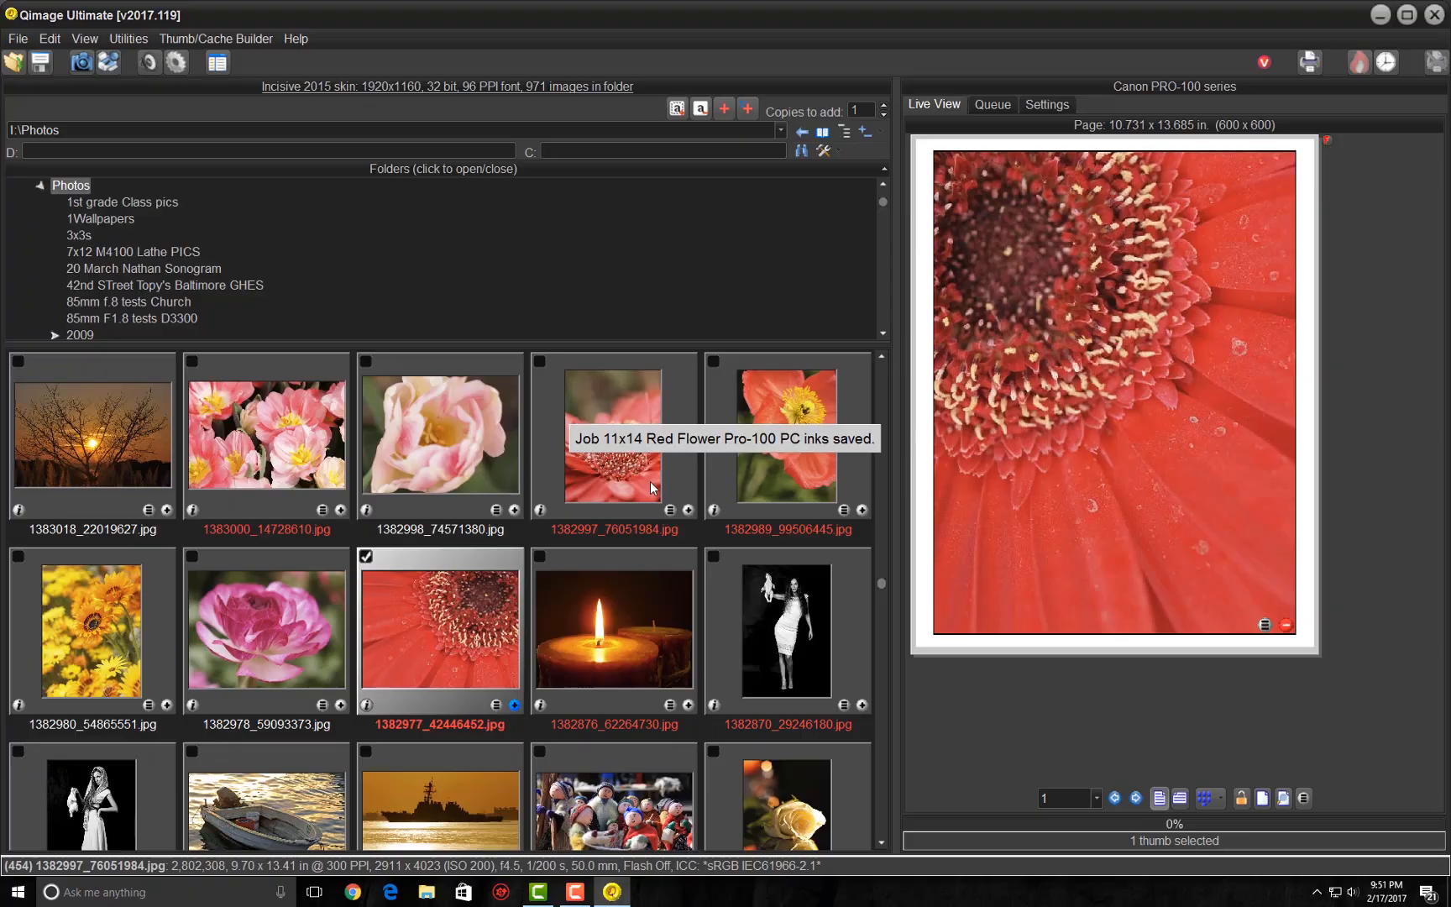
- Restart Qimage Ultimate and recall the entire 11x14 Red Flower Pro-100 PC inks.job, including its queued image
click(1435, 17)
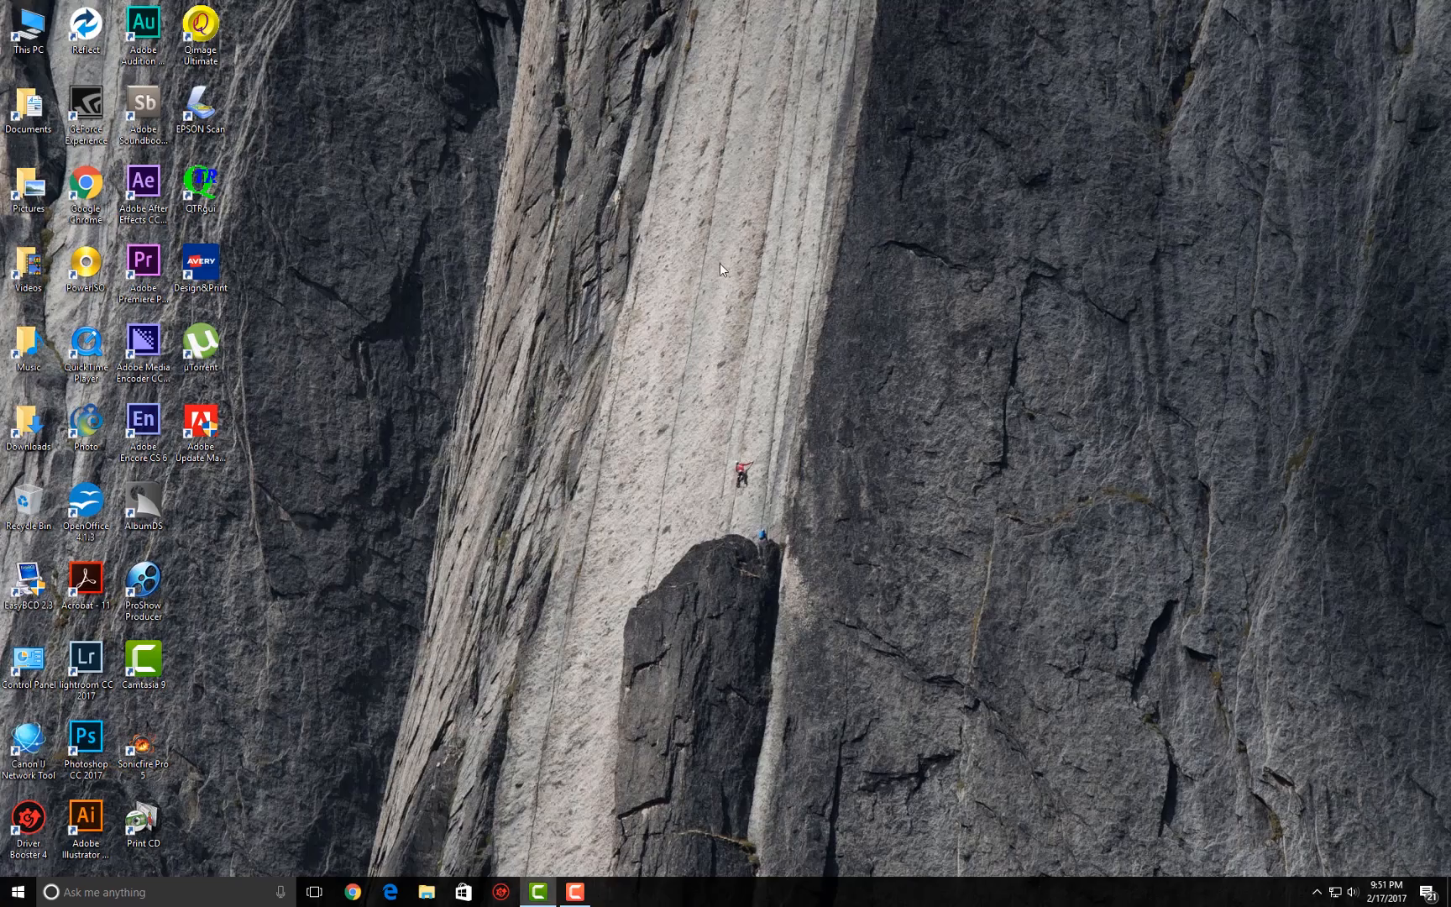
double_click(202, 22)
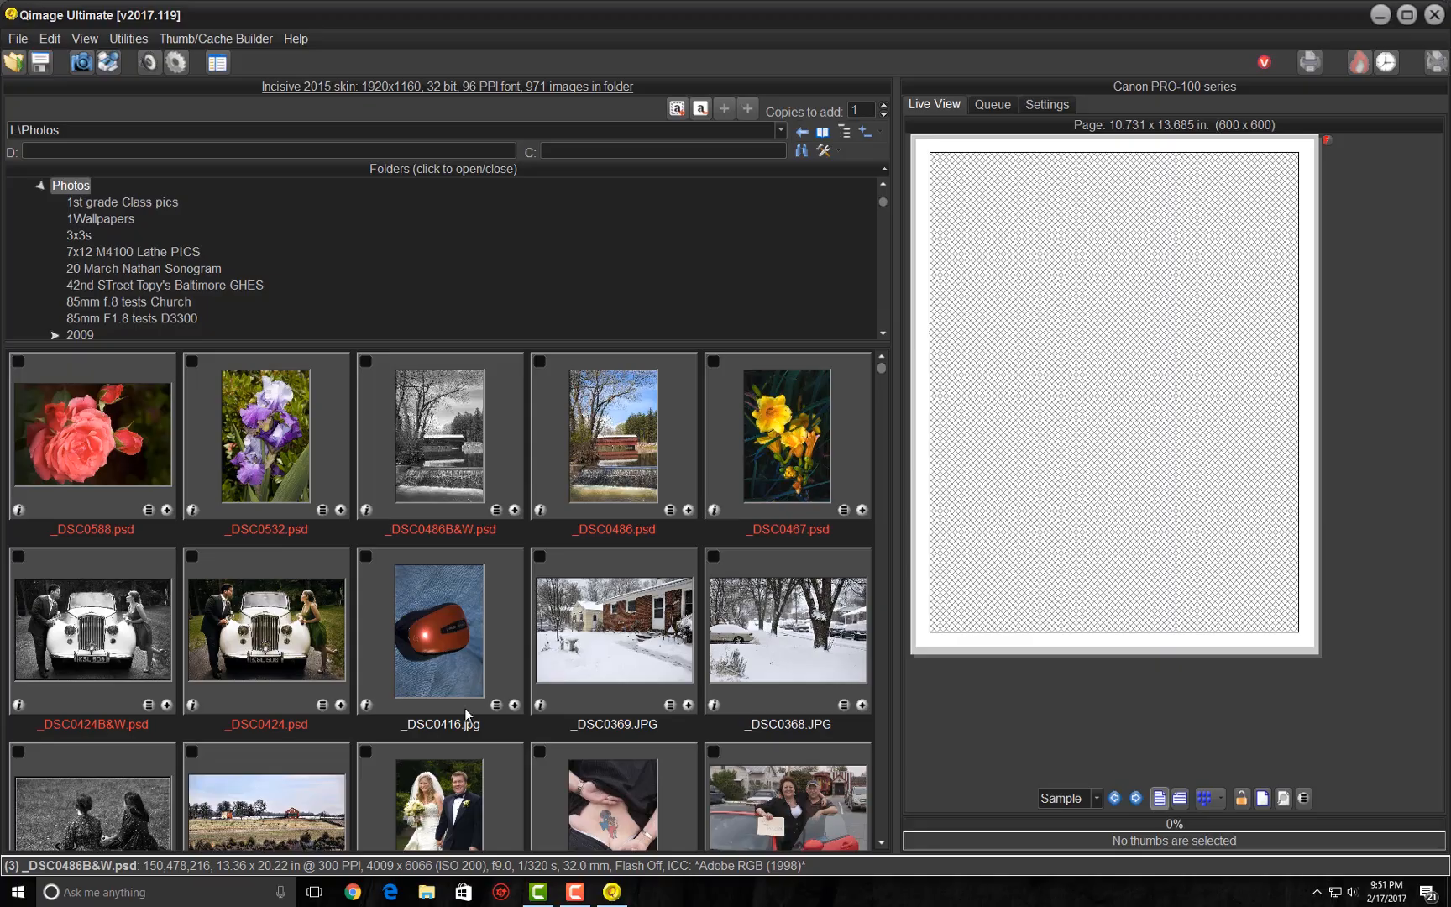
click(14, 61)
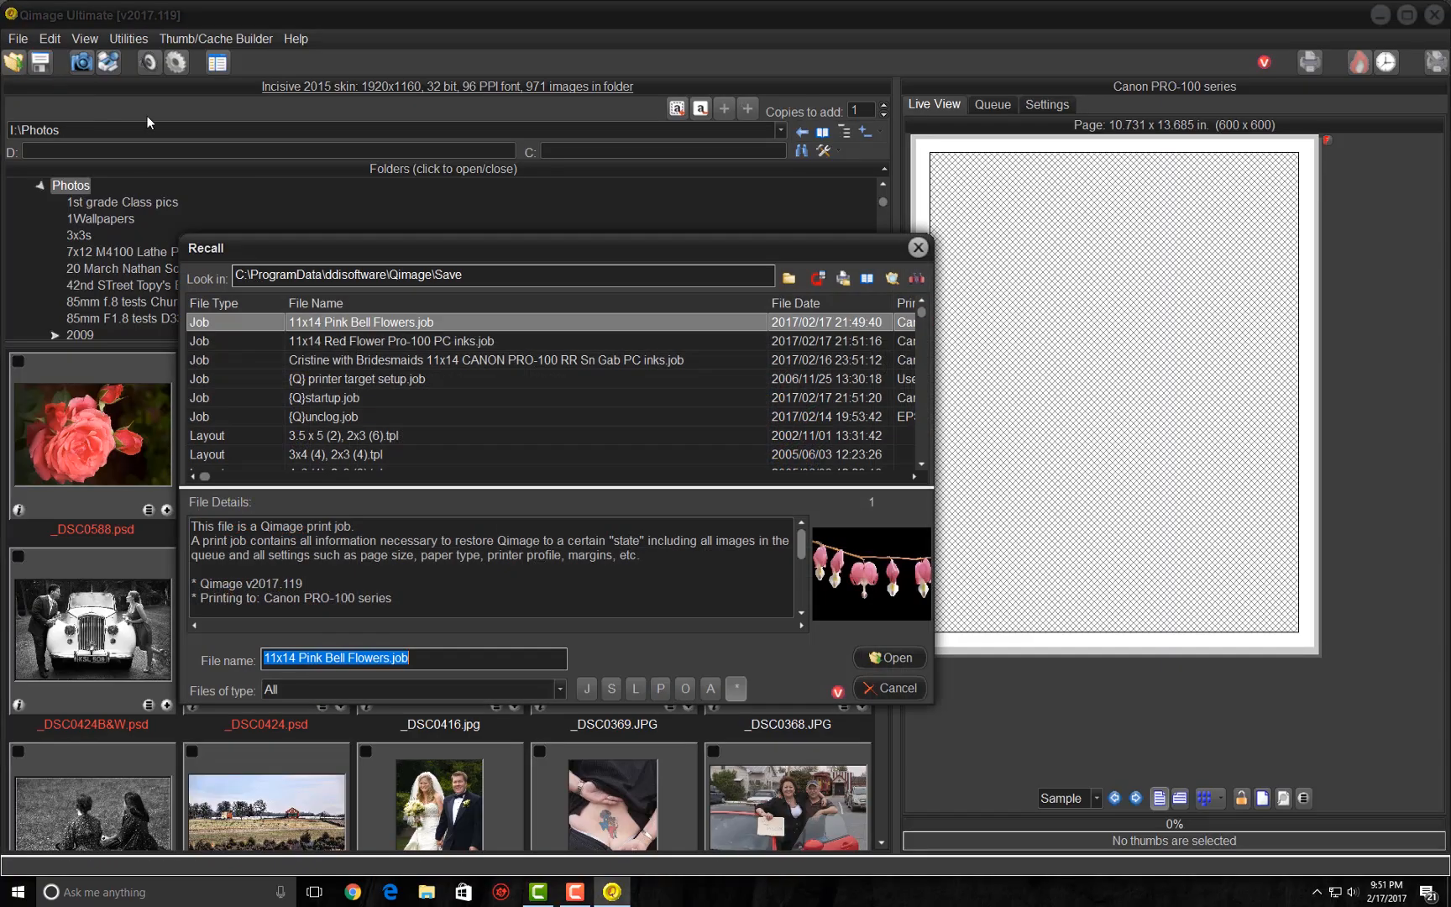
double_click(356, 339)
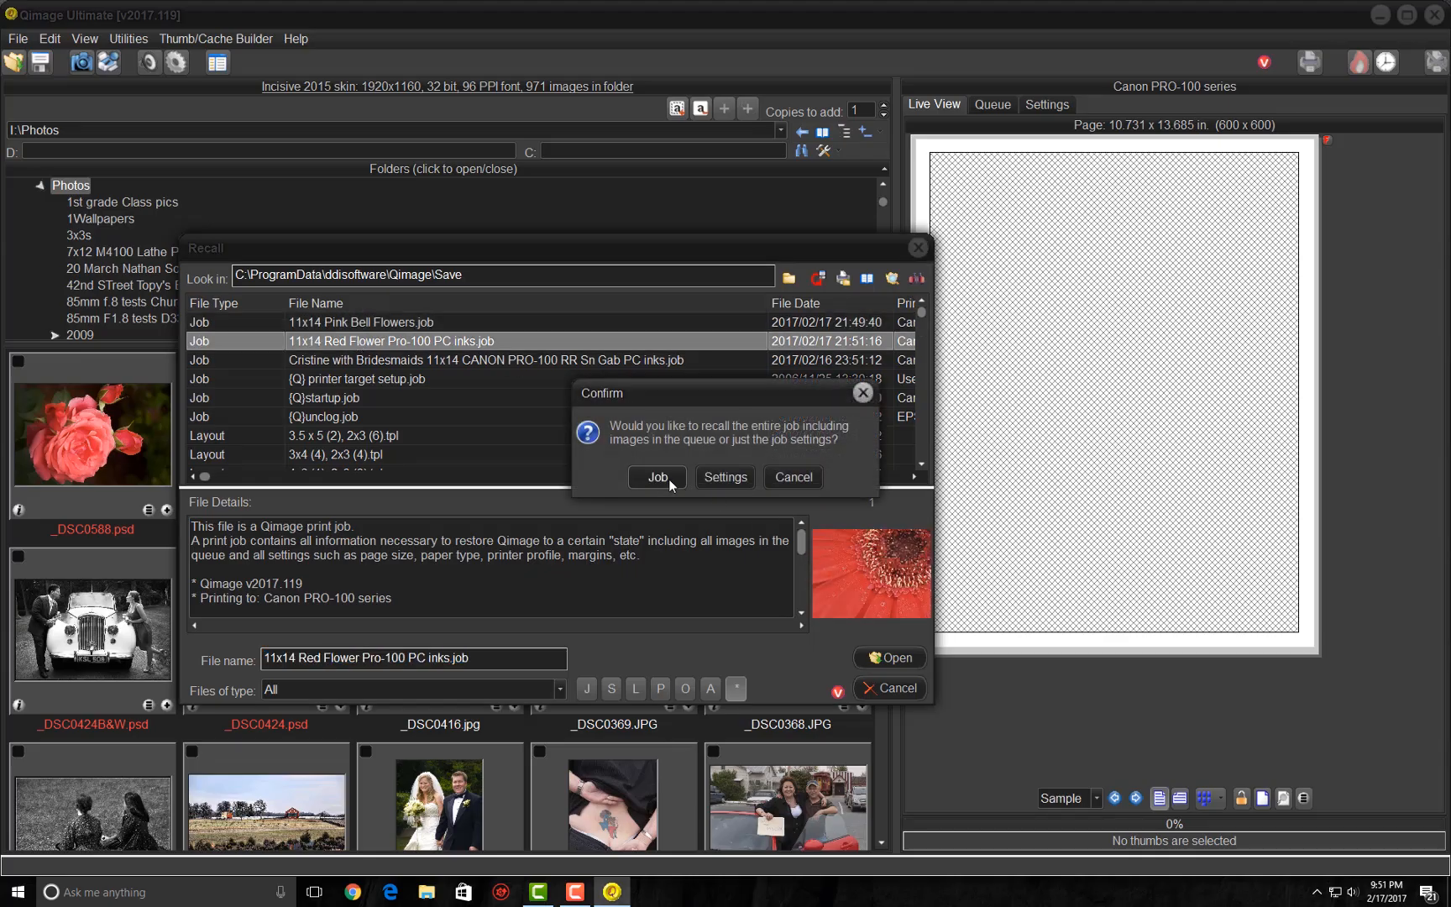
click(669, 481)
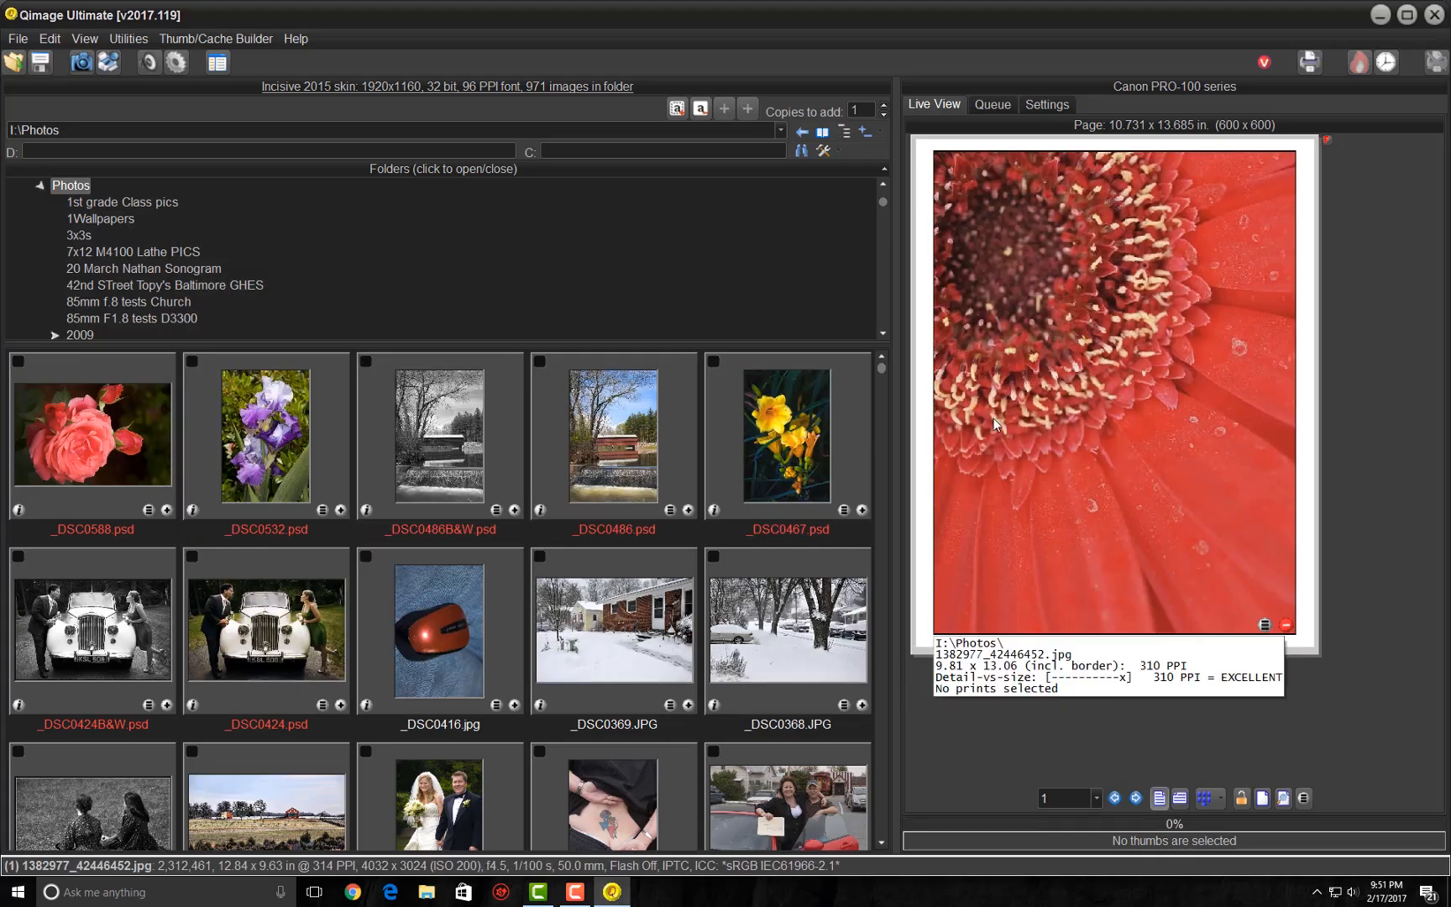
- Remove the red flower print from the page and recall the entire 11x14 Red Flower Pro-100 PC inks.job again
click(1086, 462)
key(Delete)
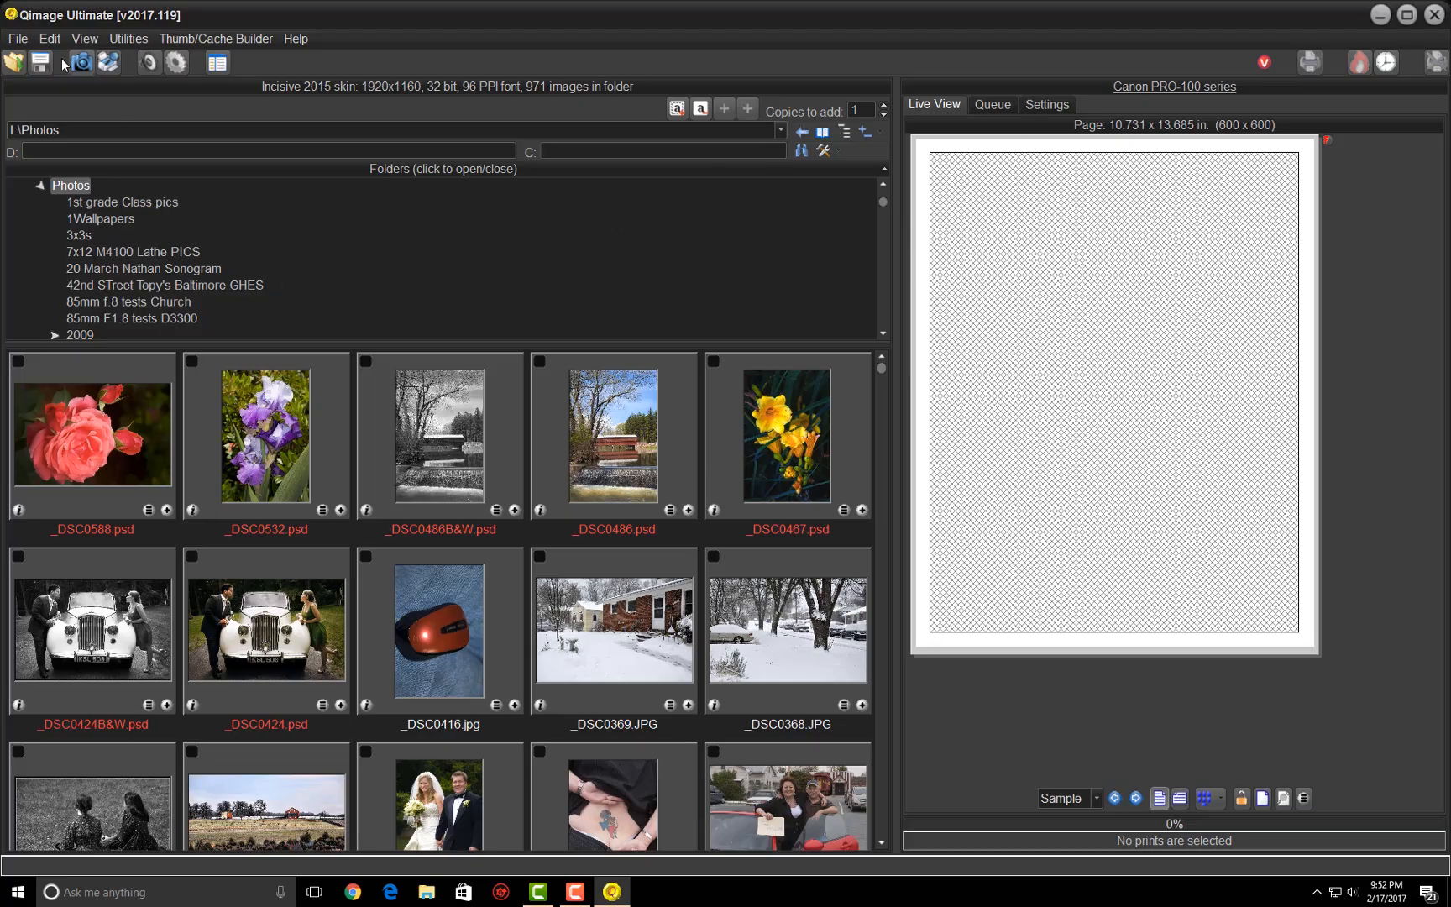
click(10, 63)
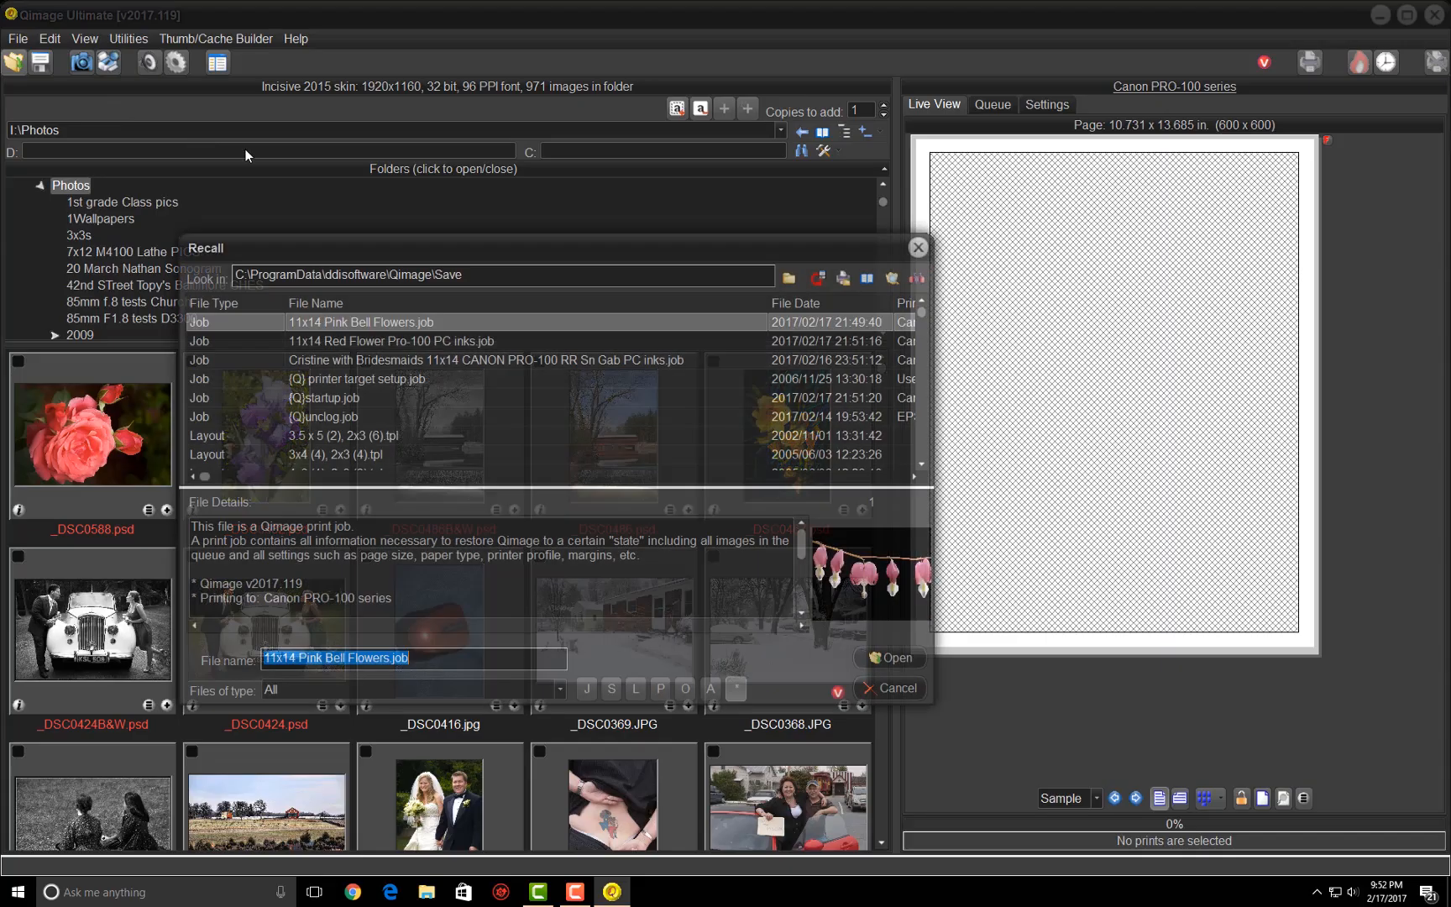
double_click(370, 340)
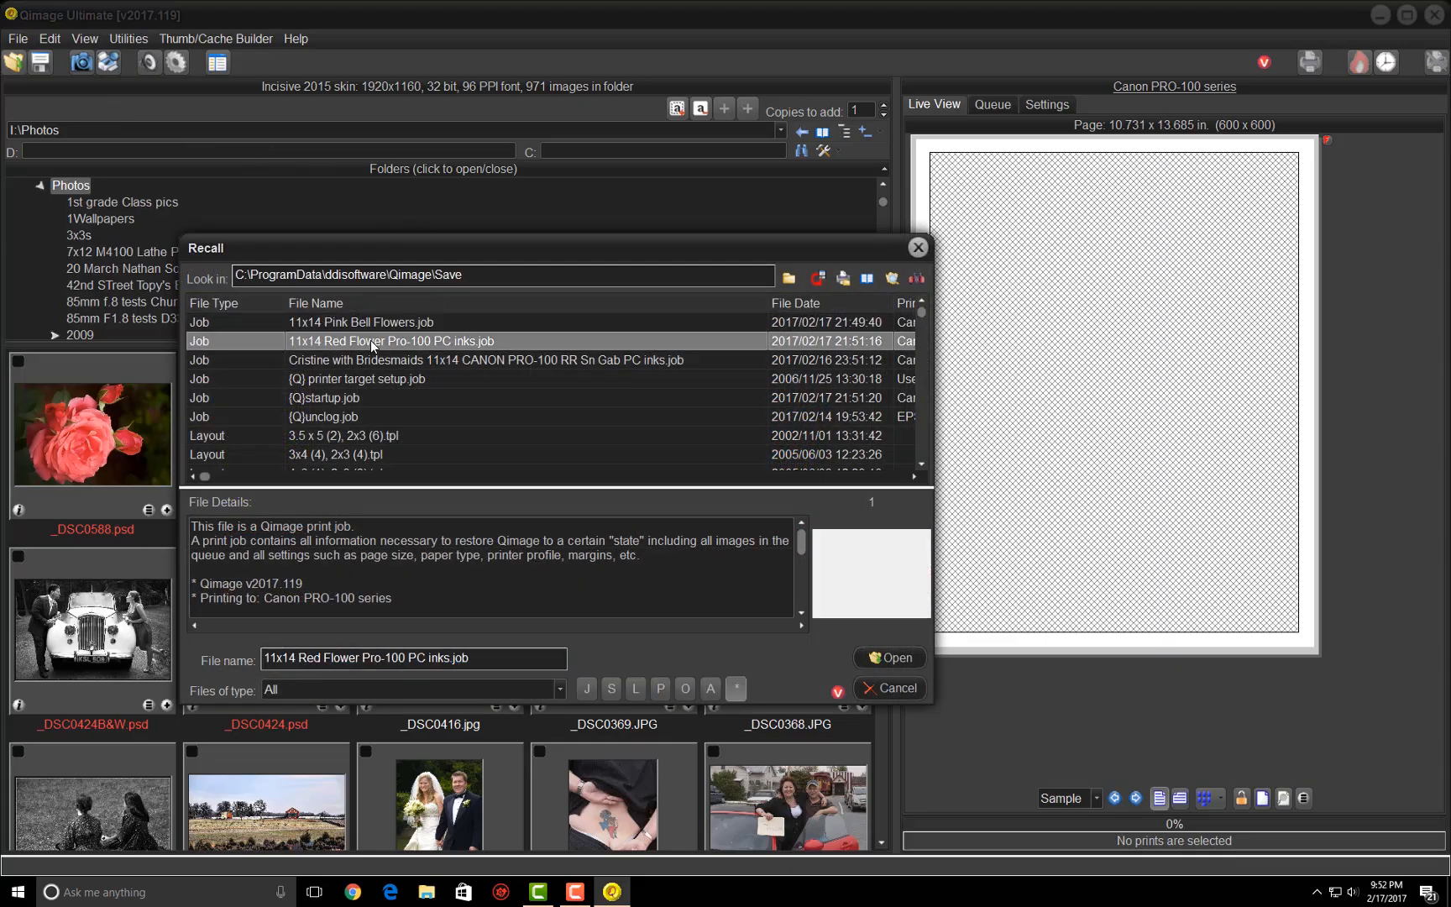
click(661, 468)
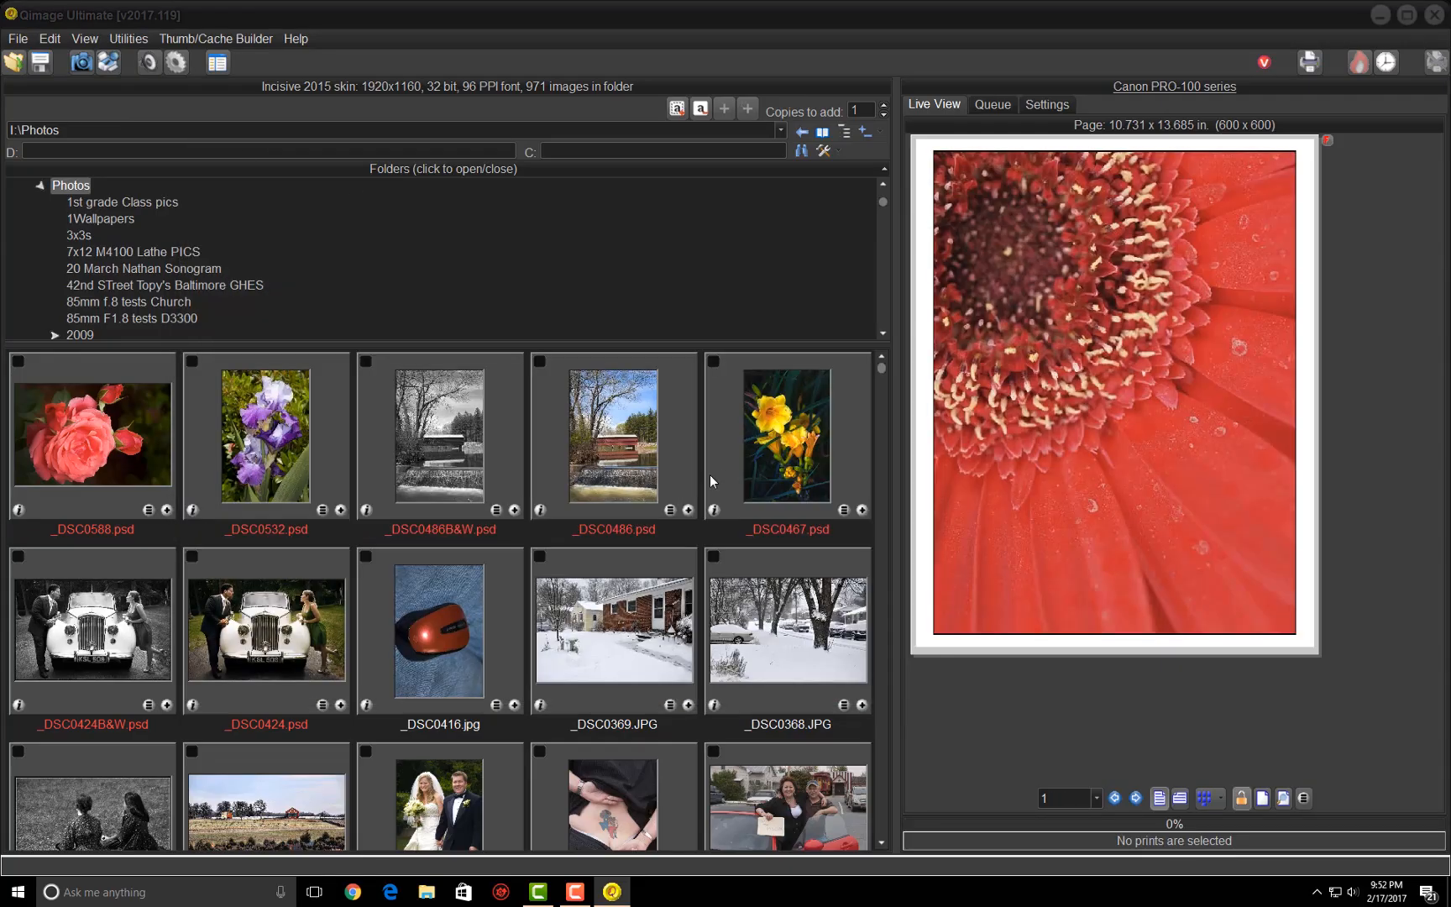
- Review the recalled job's settings, and with the page cleared, change the printer to EPSON Stylus Pro 3800
click(1049, 105)
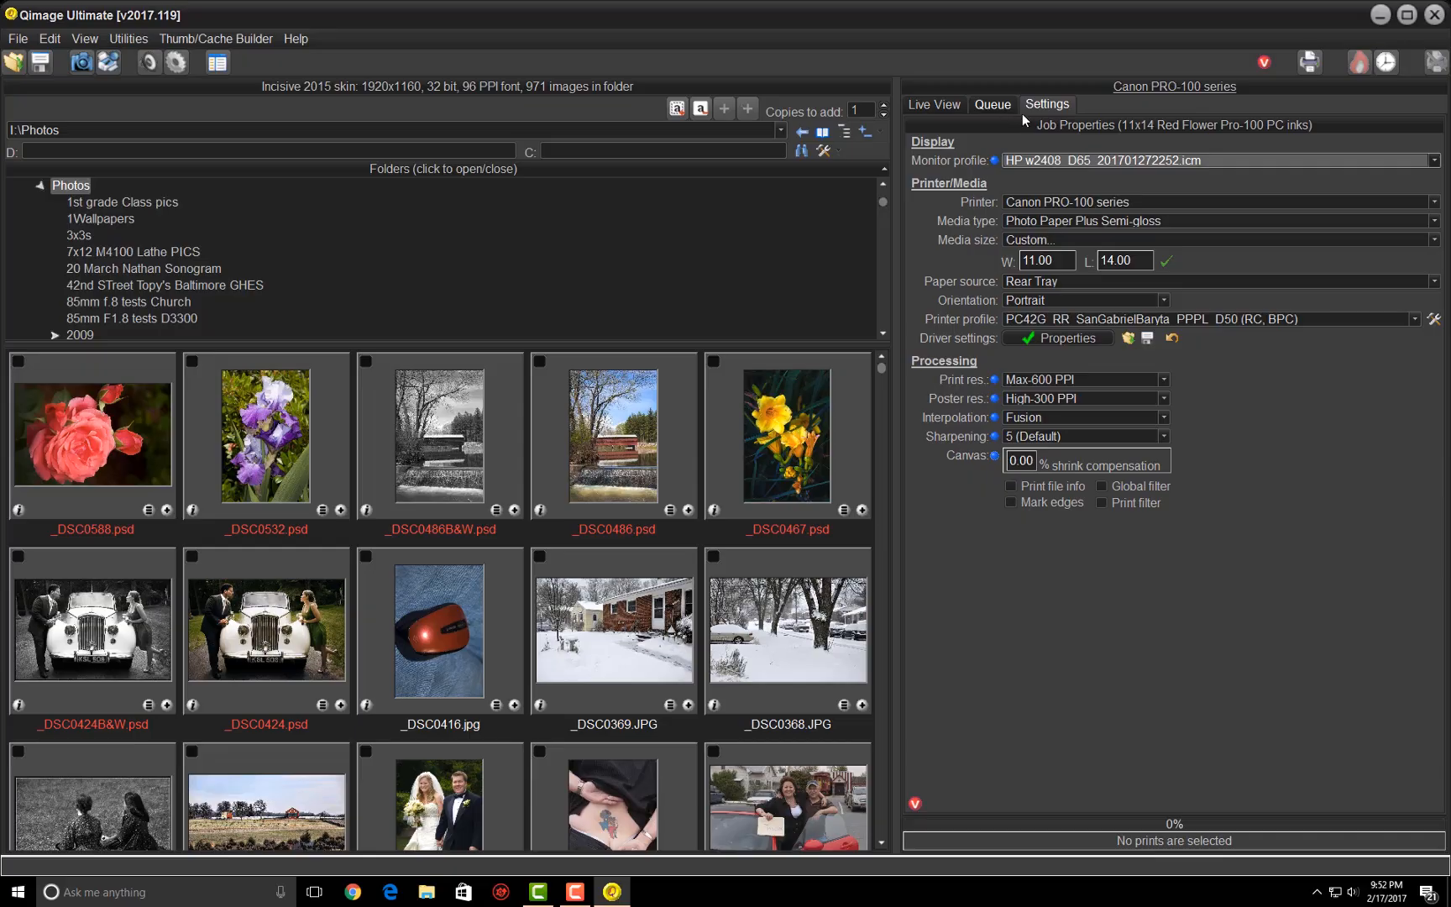
click(941, 104)
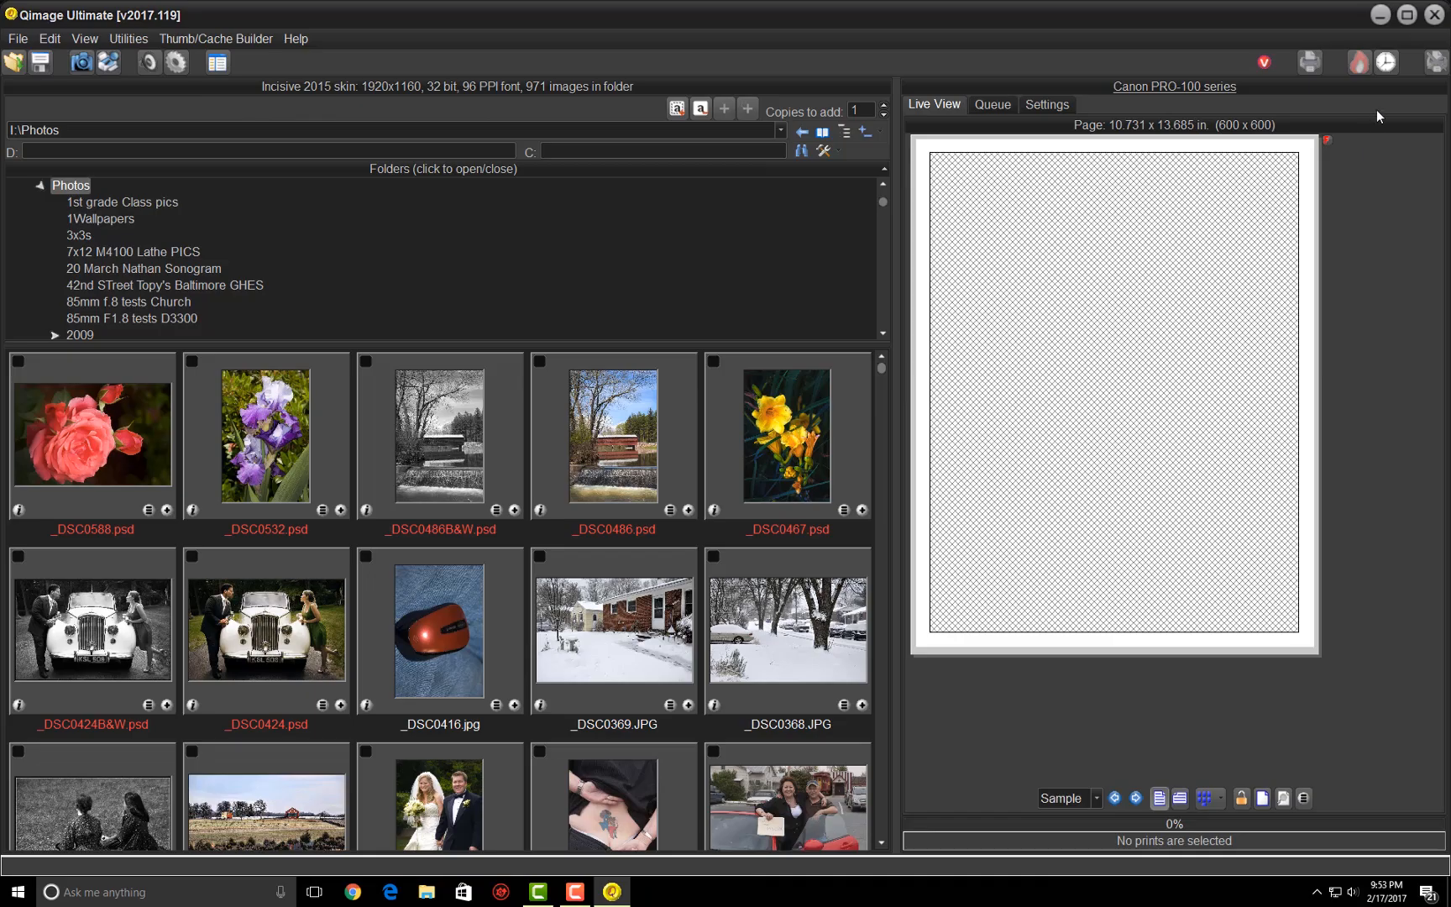
click(1052, 105)
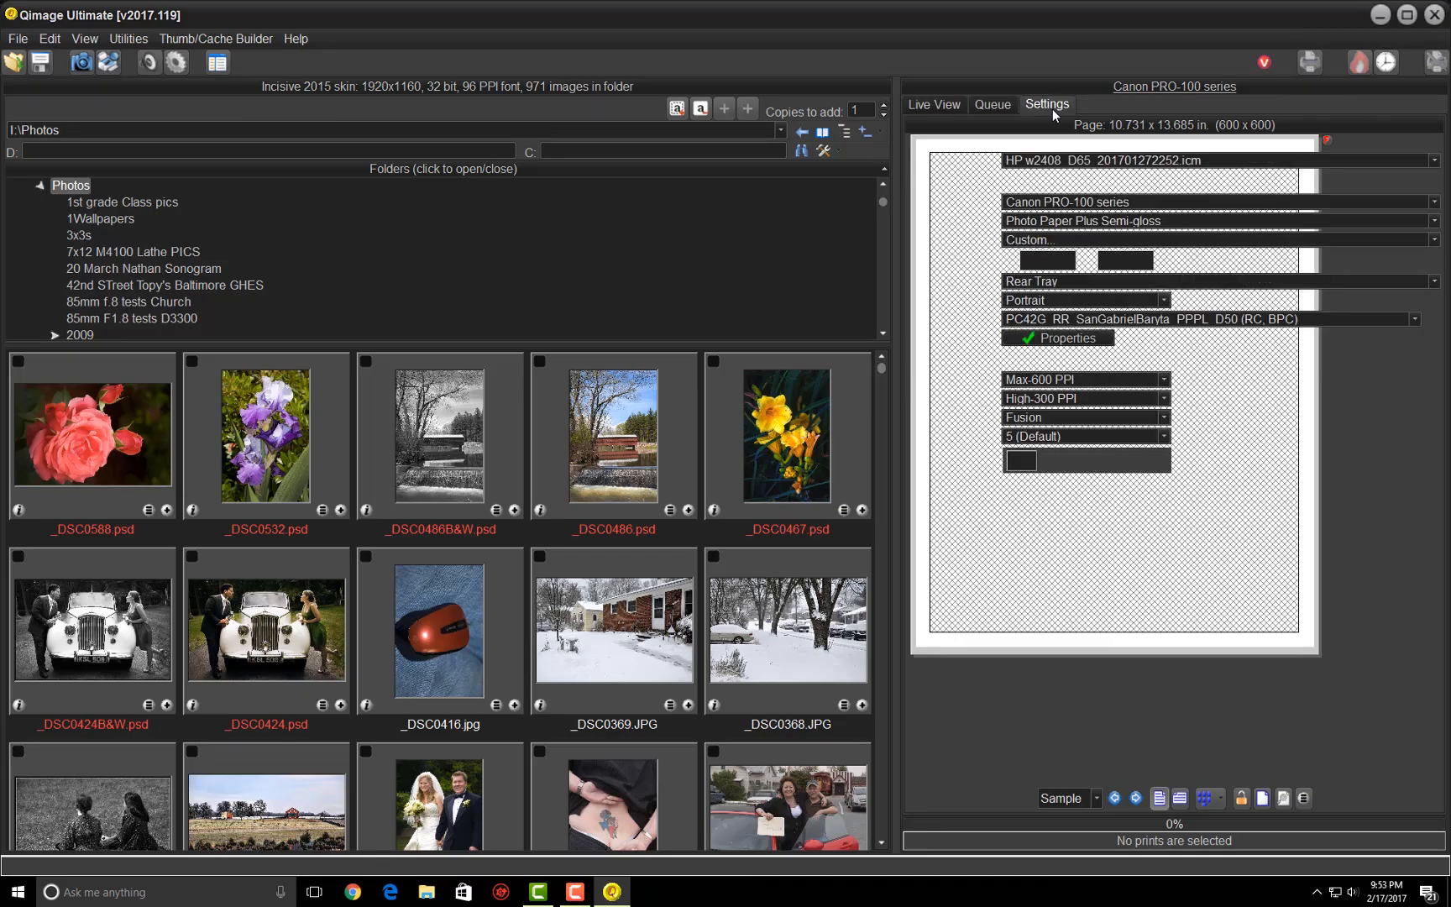
click(1078, 206)
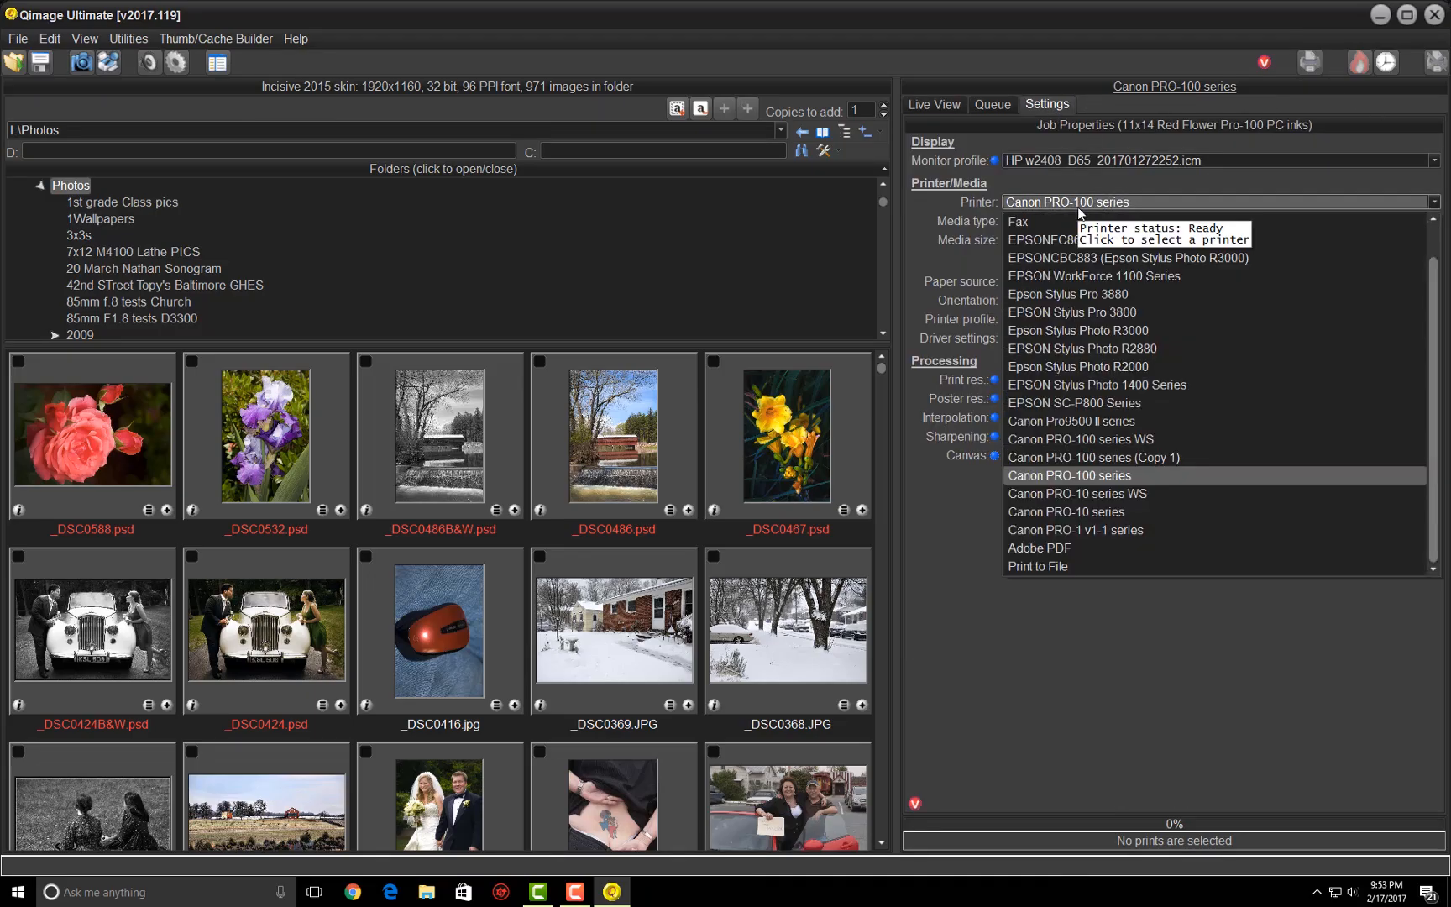
click(1090, 318)
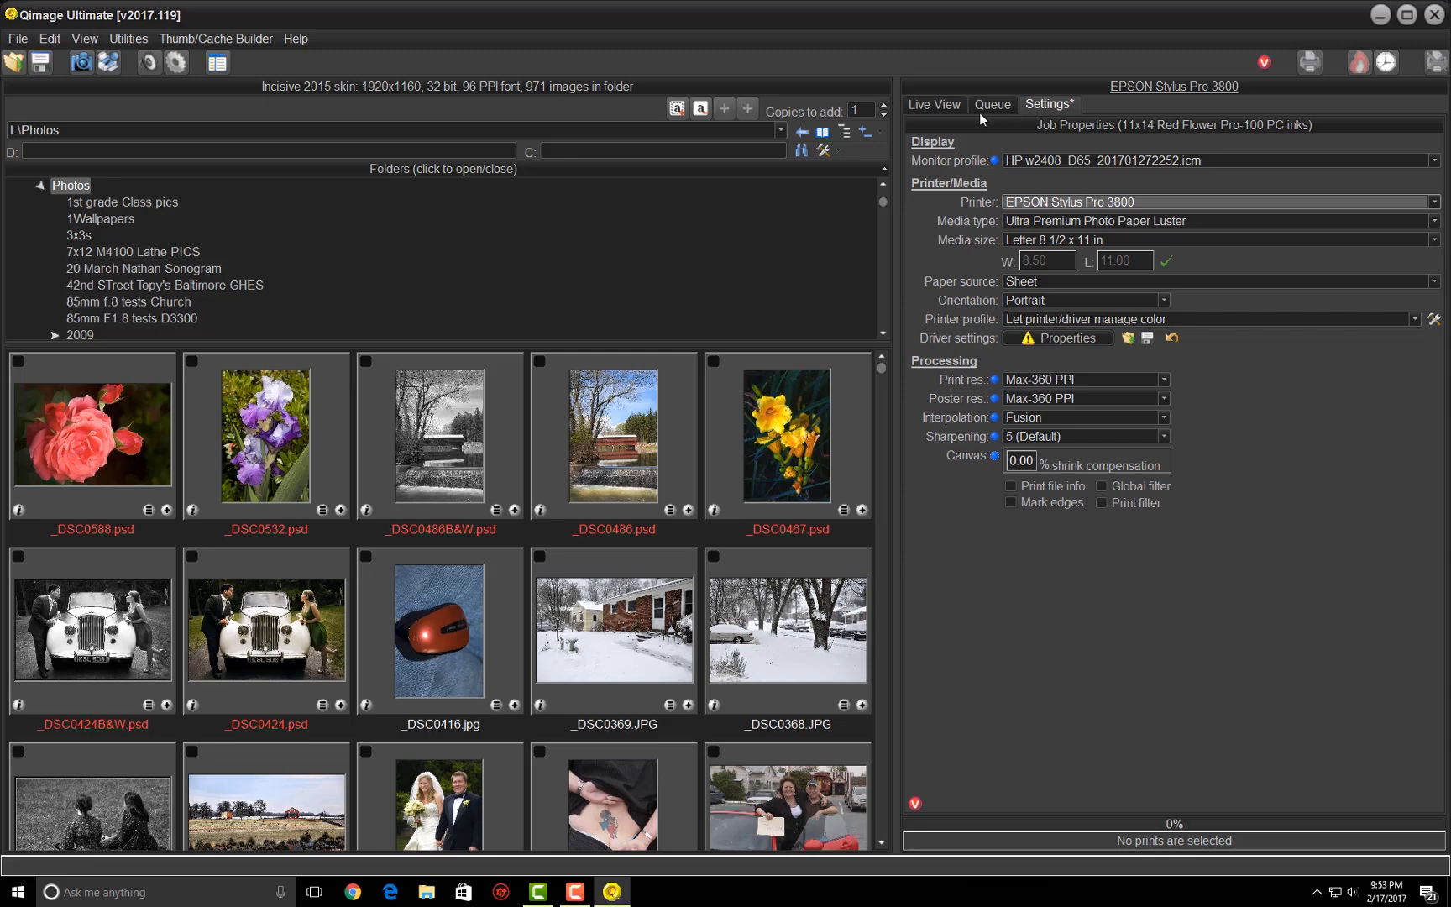
click(947, 107)
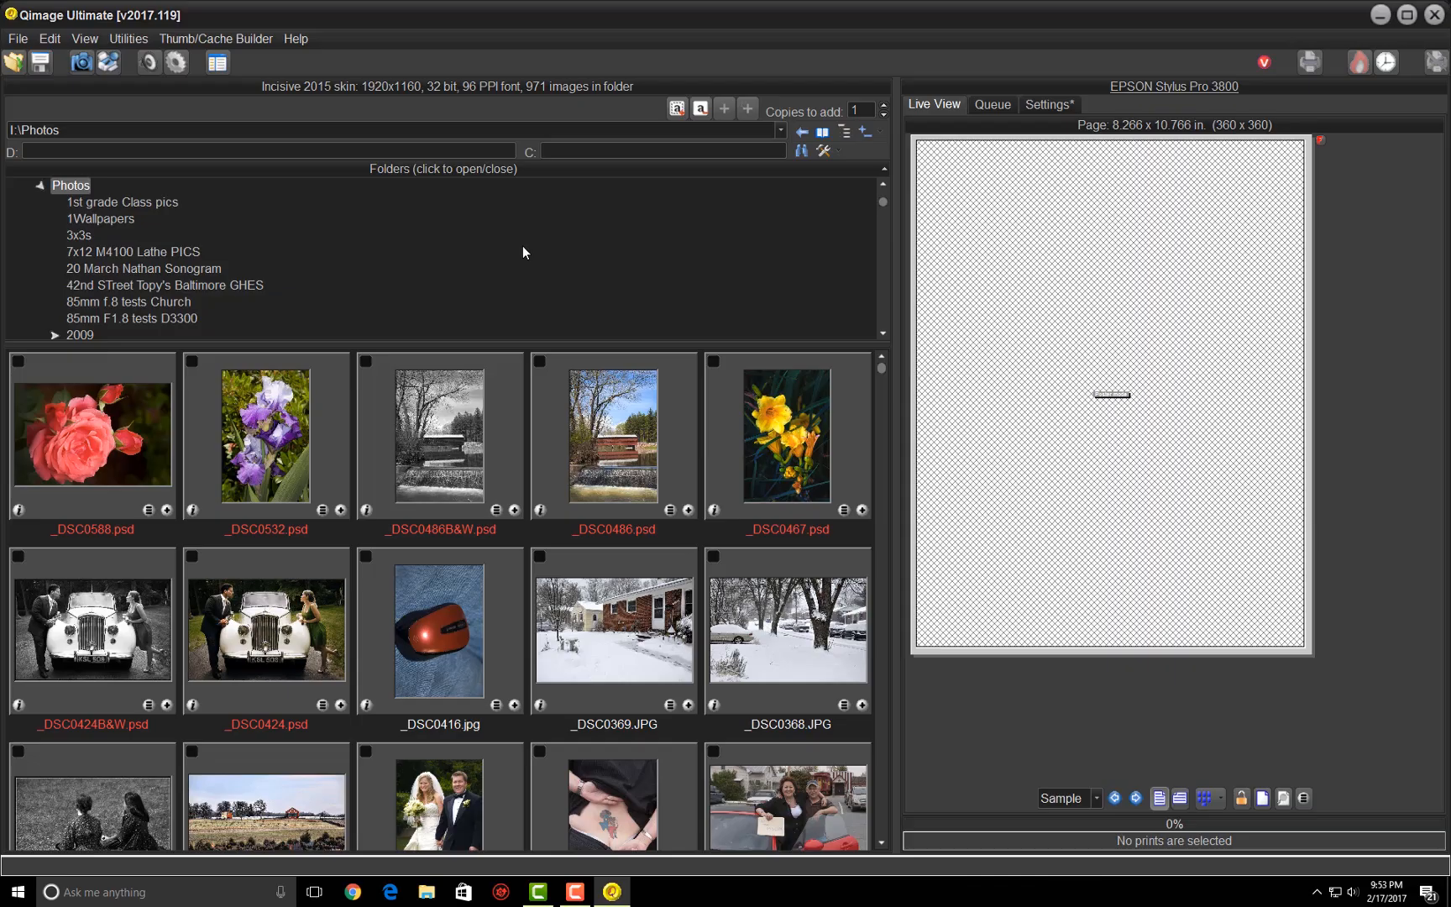
- Recall only the settings of 11x14 Pink Bell Flowers.job and check them in the job properties
click(21, 67)
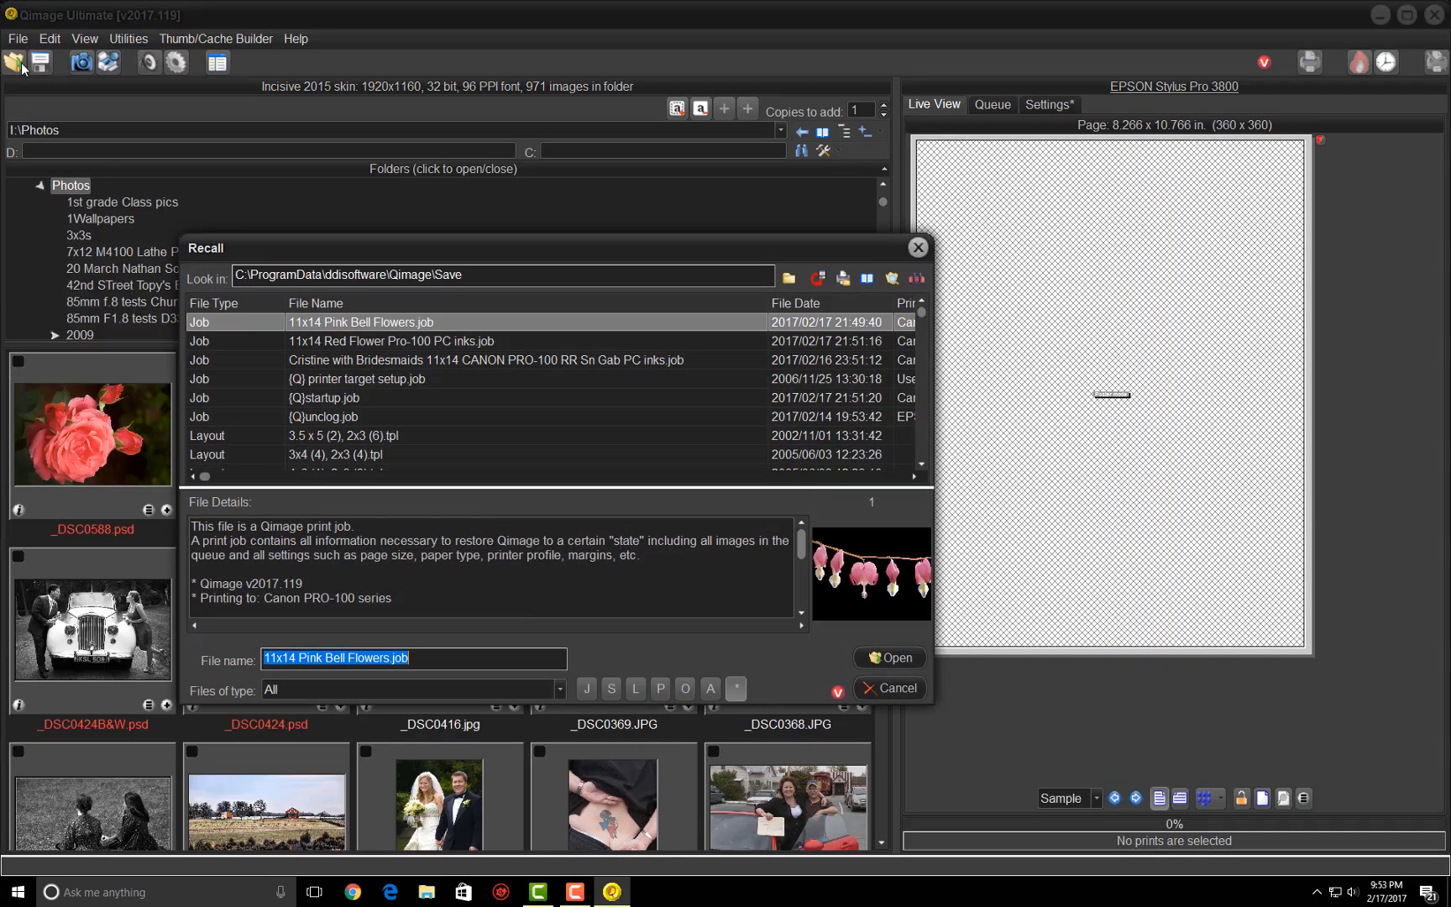
double_click(336, 320)
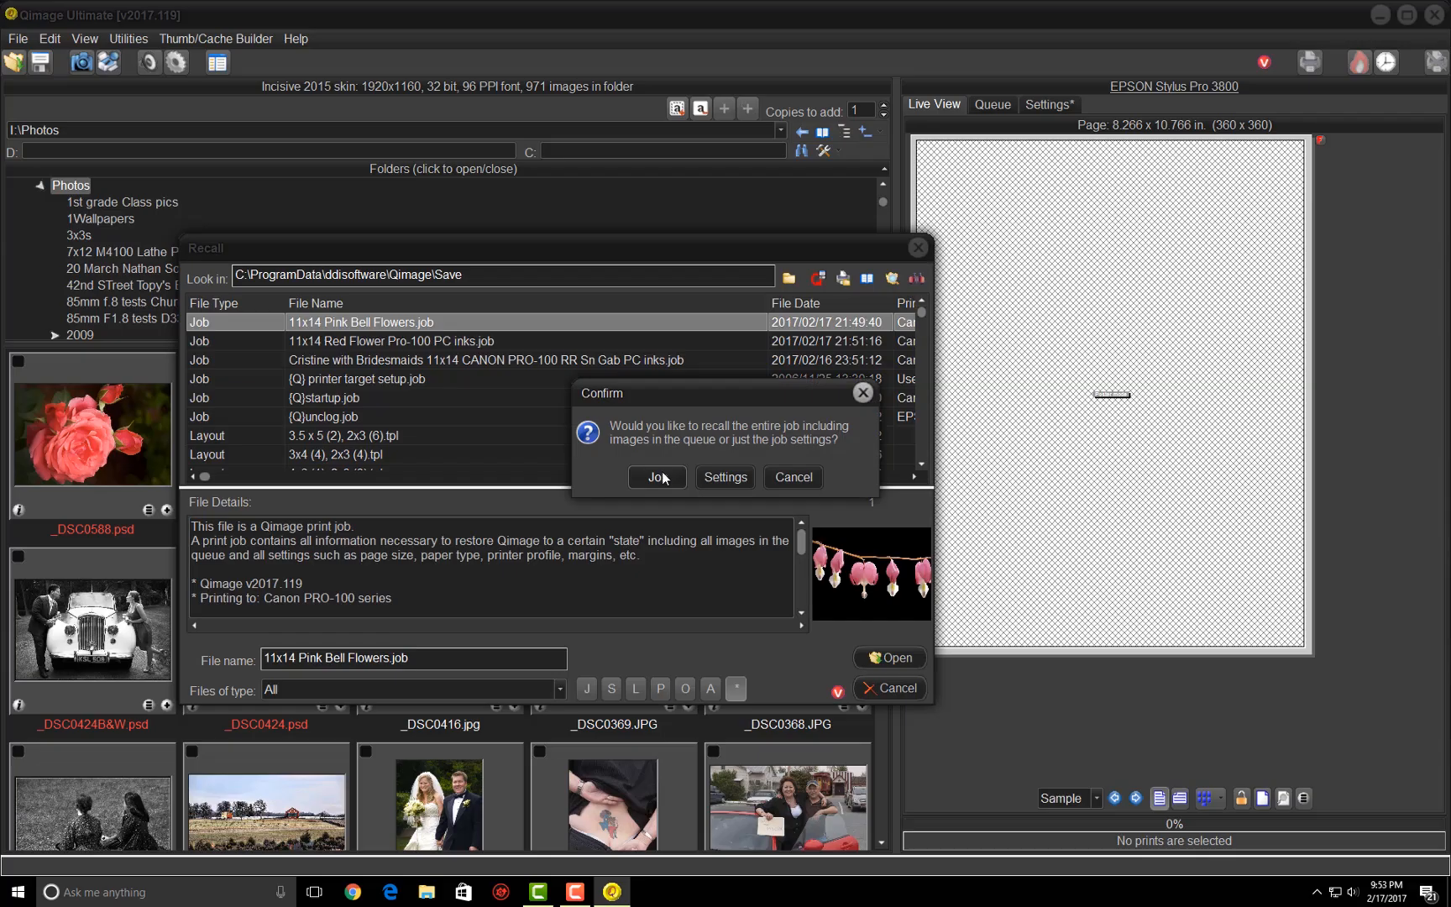
click(726, 476)
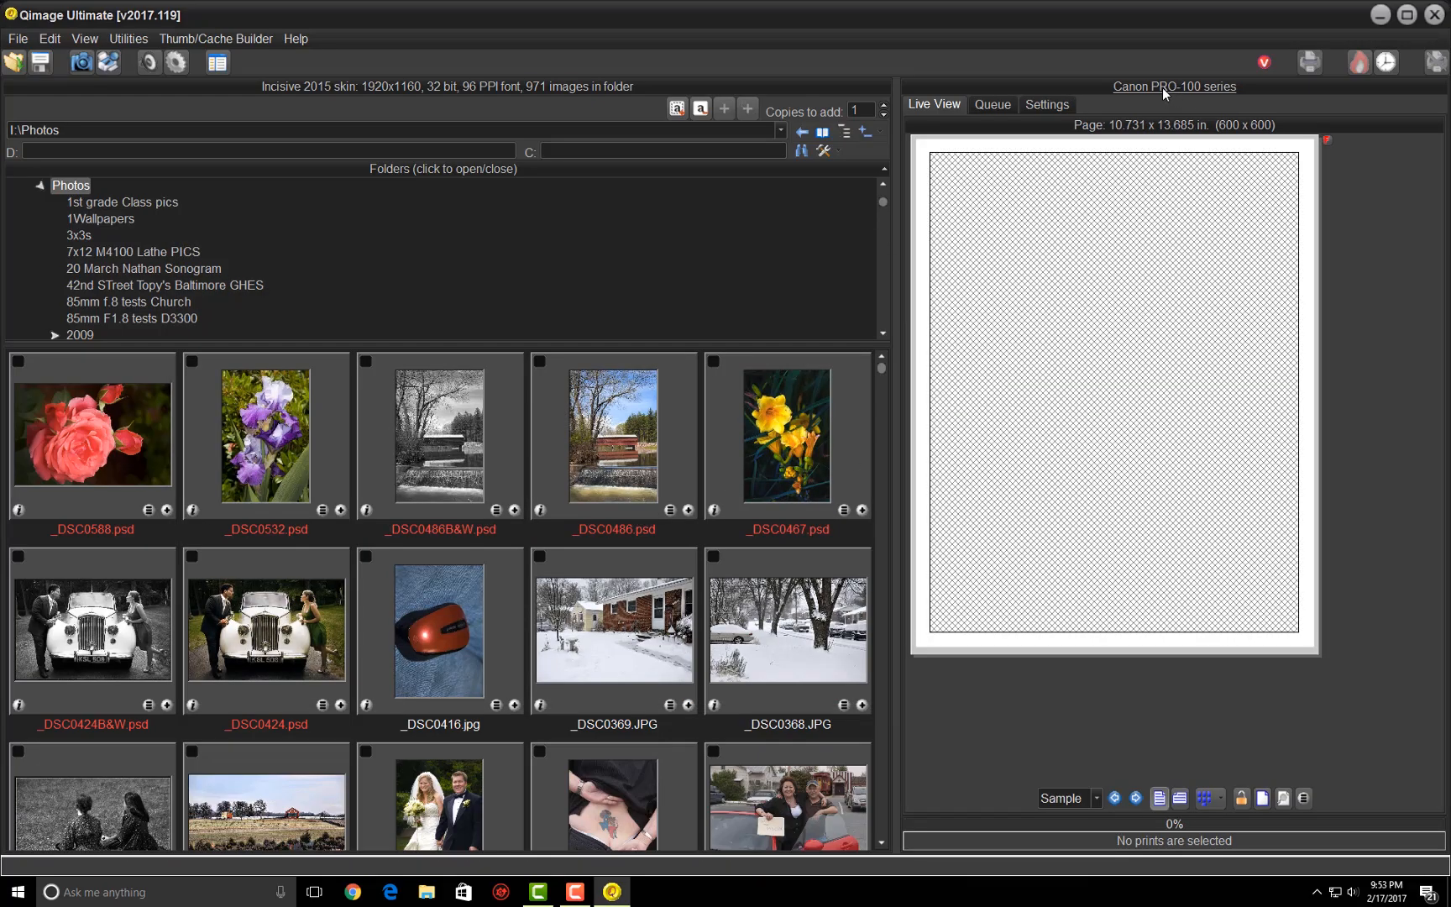
click(1064, 108)
click(940, 106)
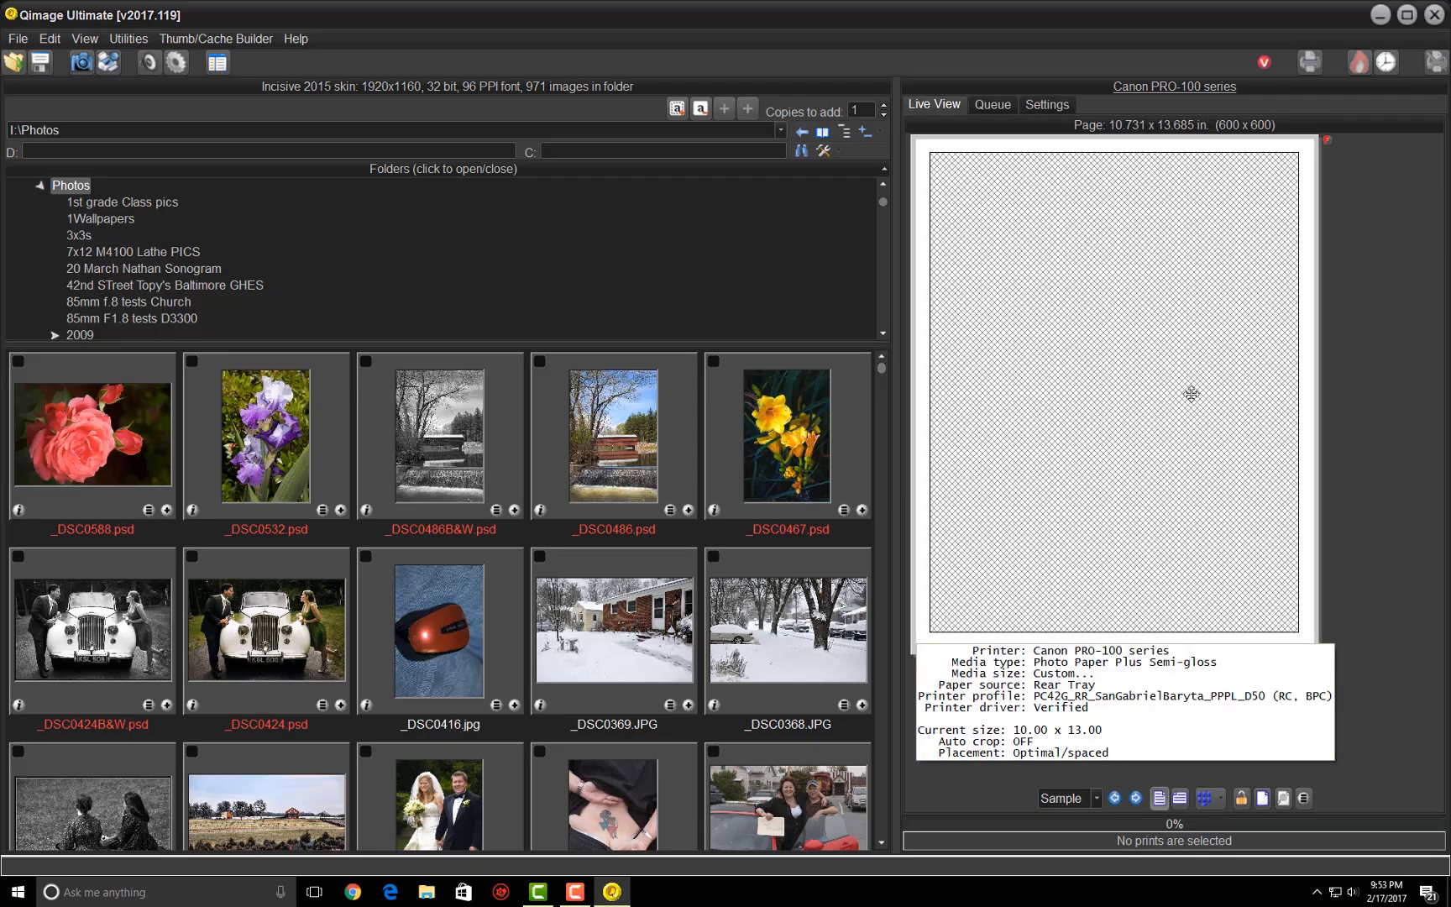
- Add _DSC0588.psd to the print page and open it in the image editor
click(167, 509)
click(1100, 412)
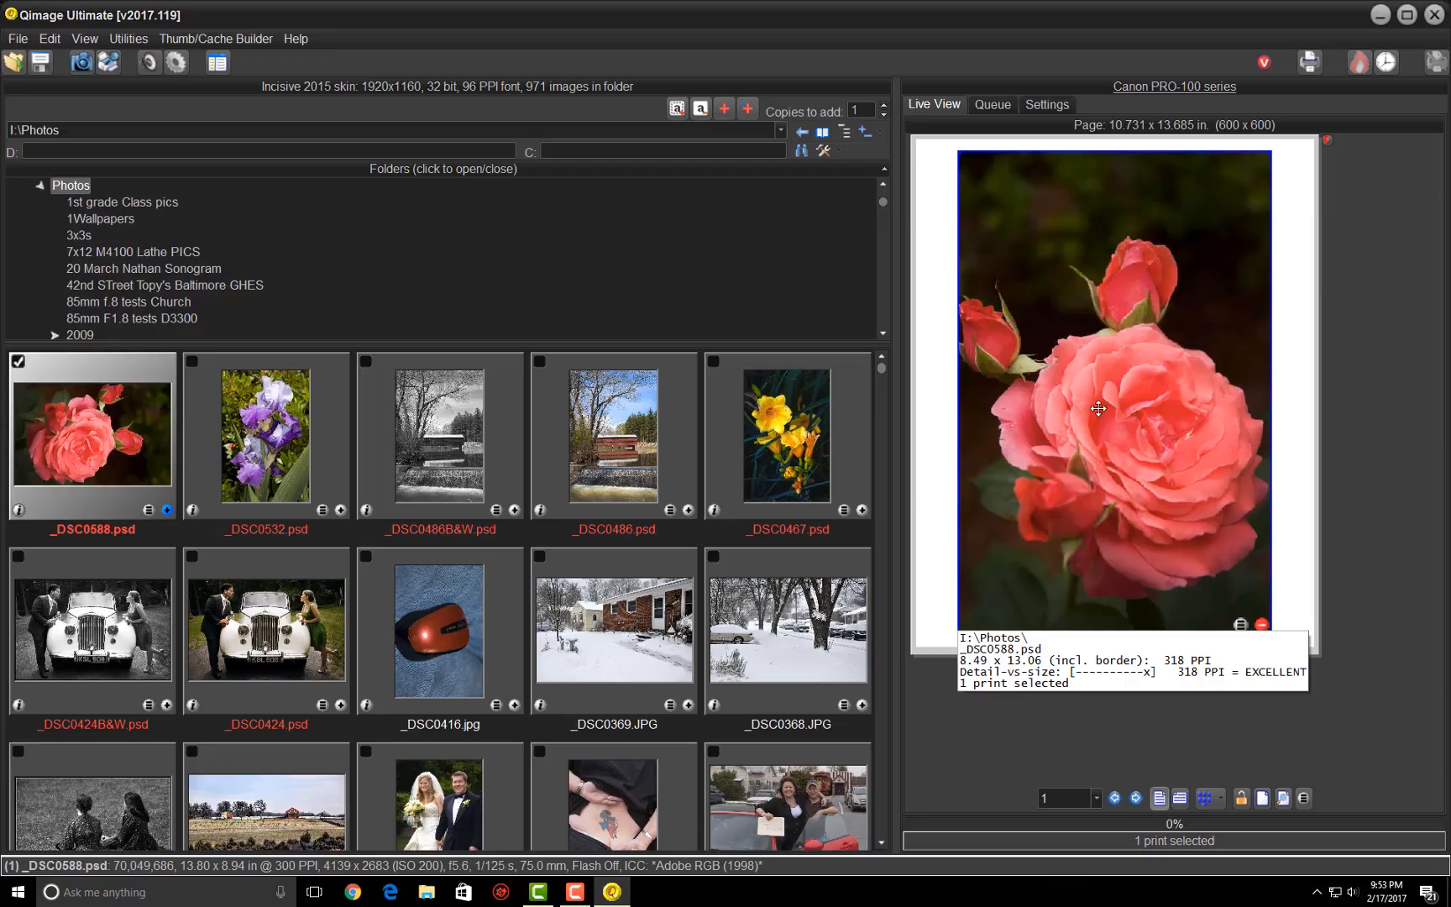
double_click(1089, 265)
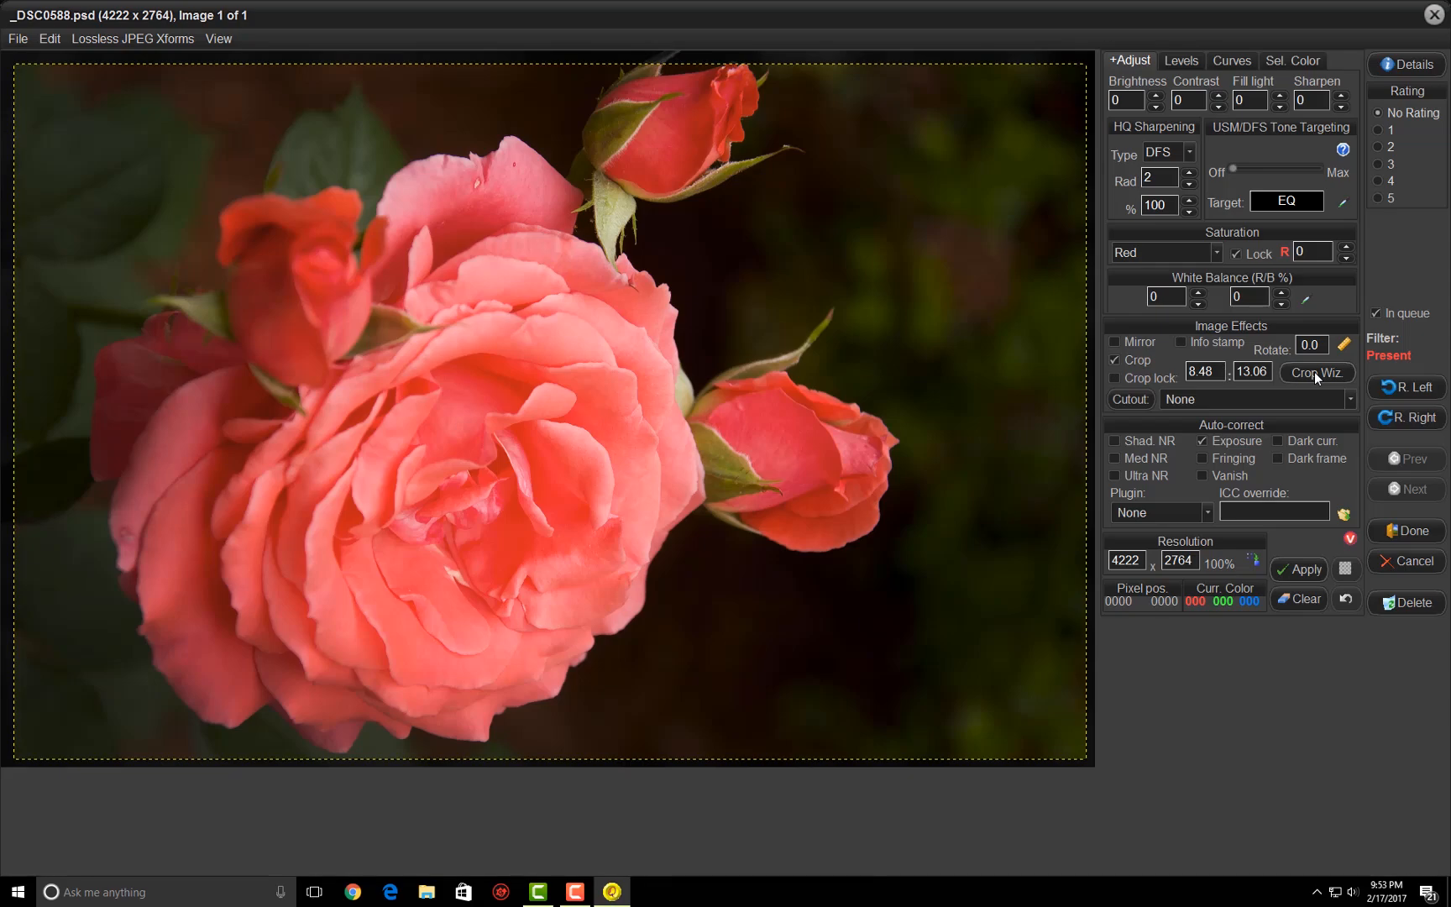
- Crop the rose image for 11.0 x 14.0 with the Crop Wizard, shift the crop area slightly left, and save the edit
click(1314, 372)
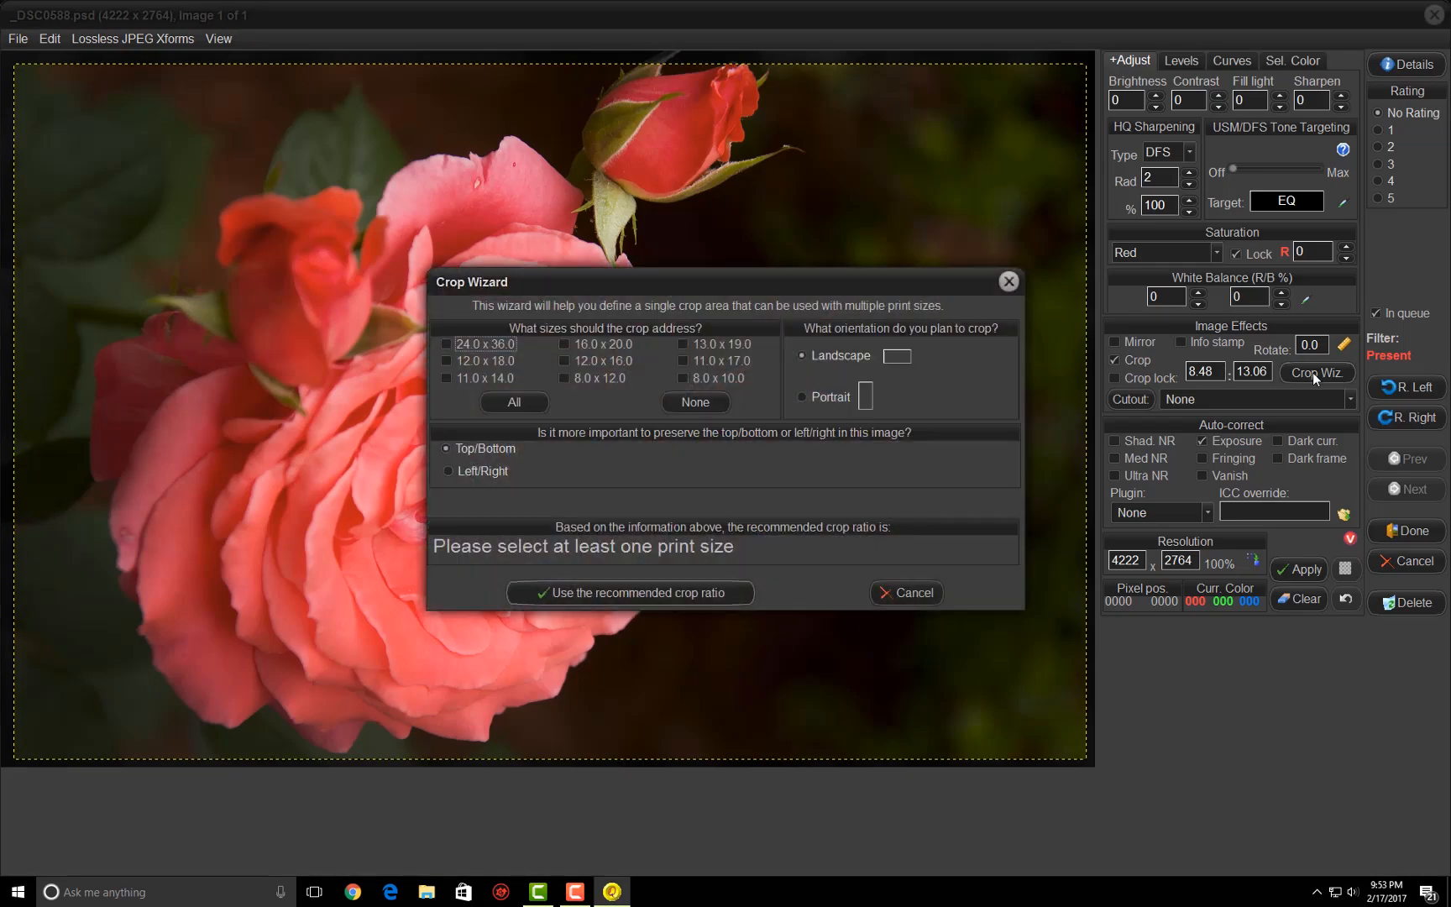
click(450, 375)
click(566, 591)
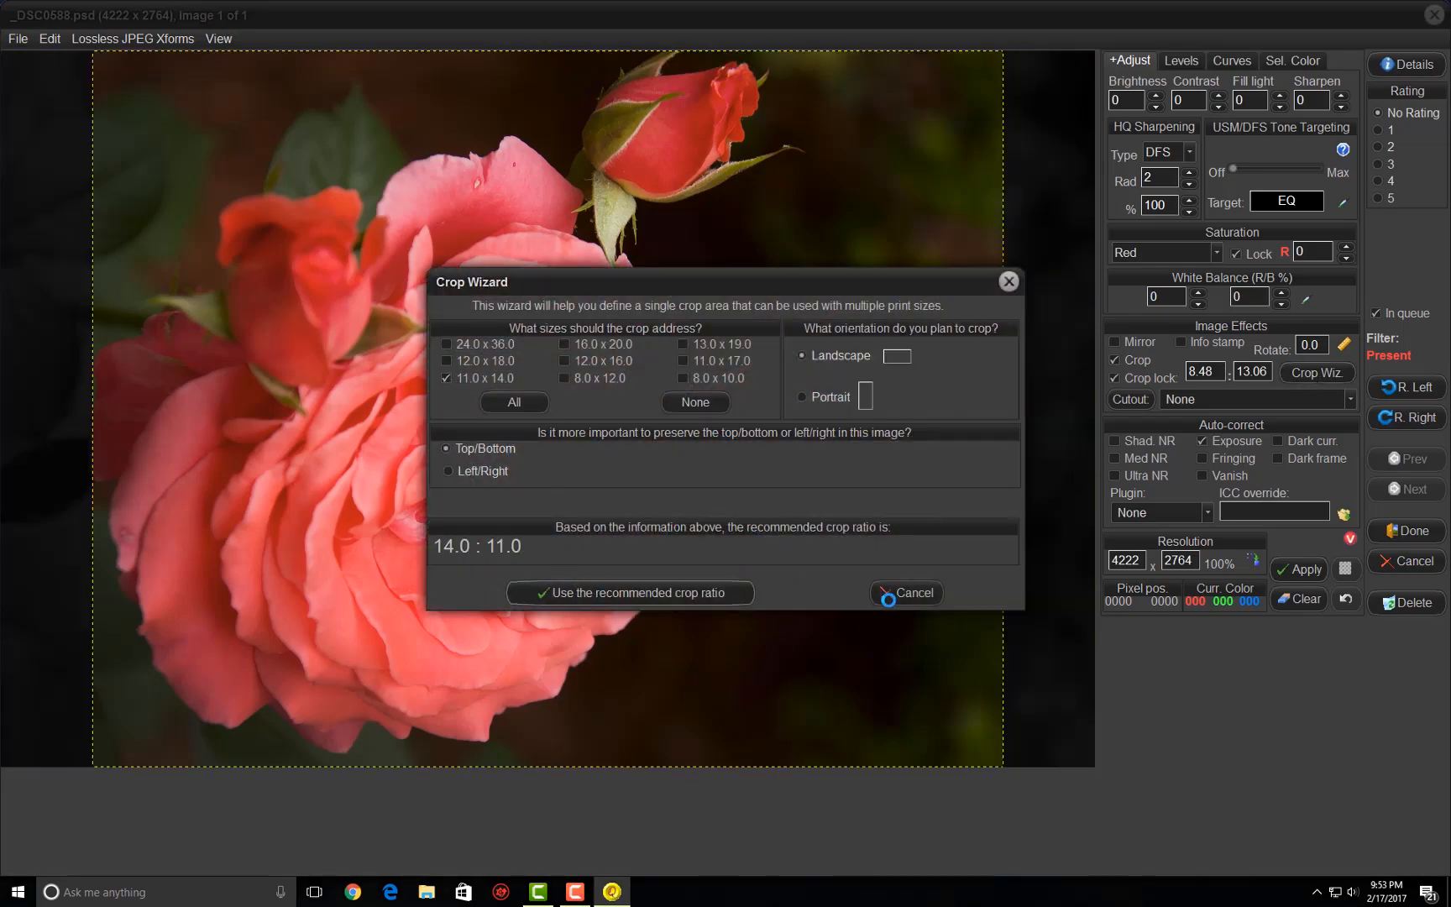
click(1008, 278)
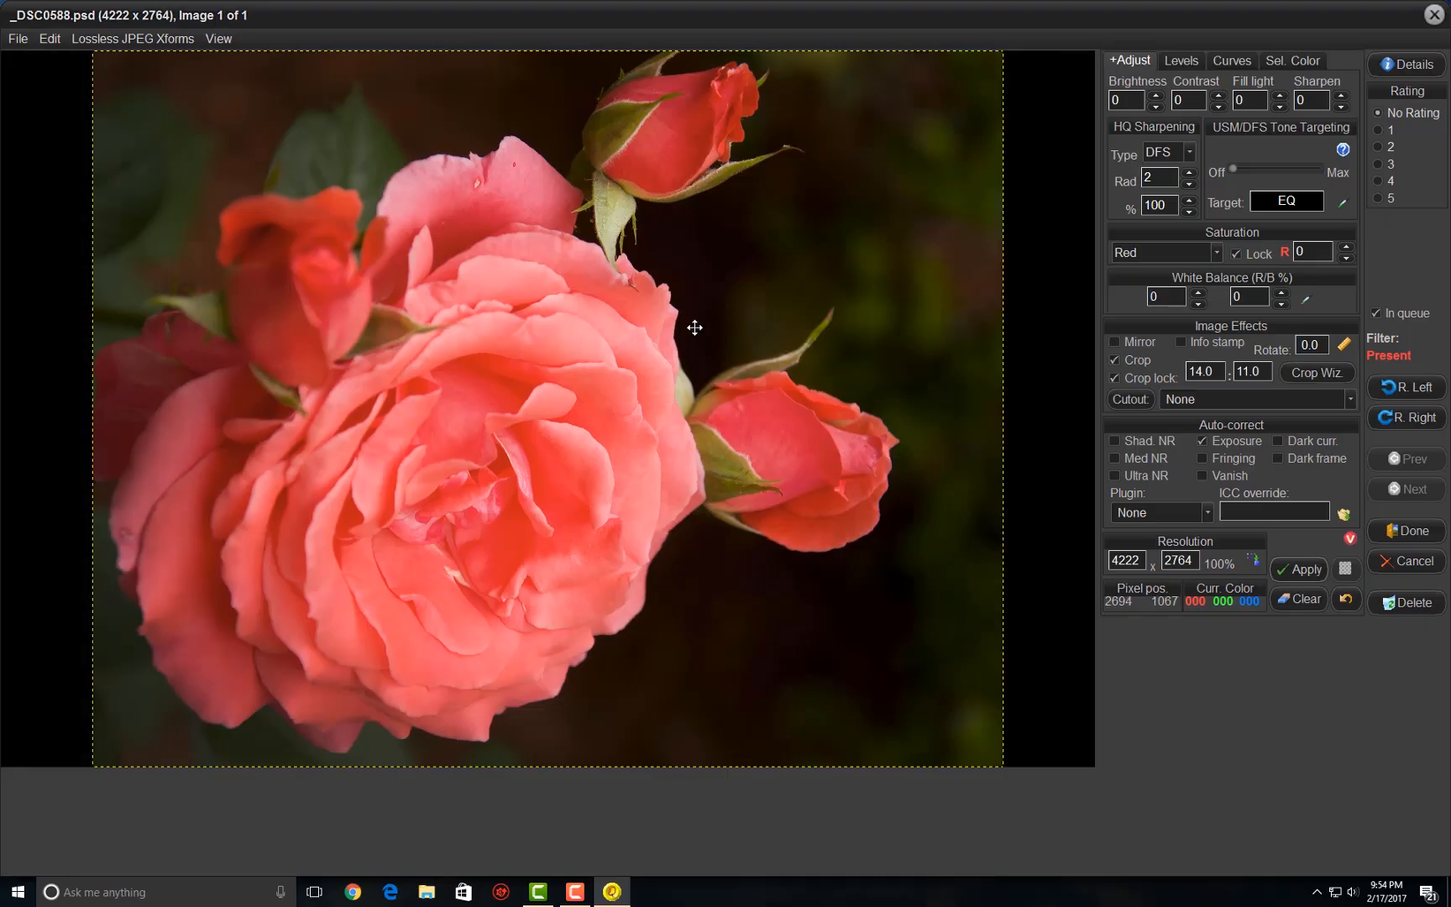
drag(660, 319, 621, 312)
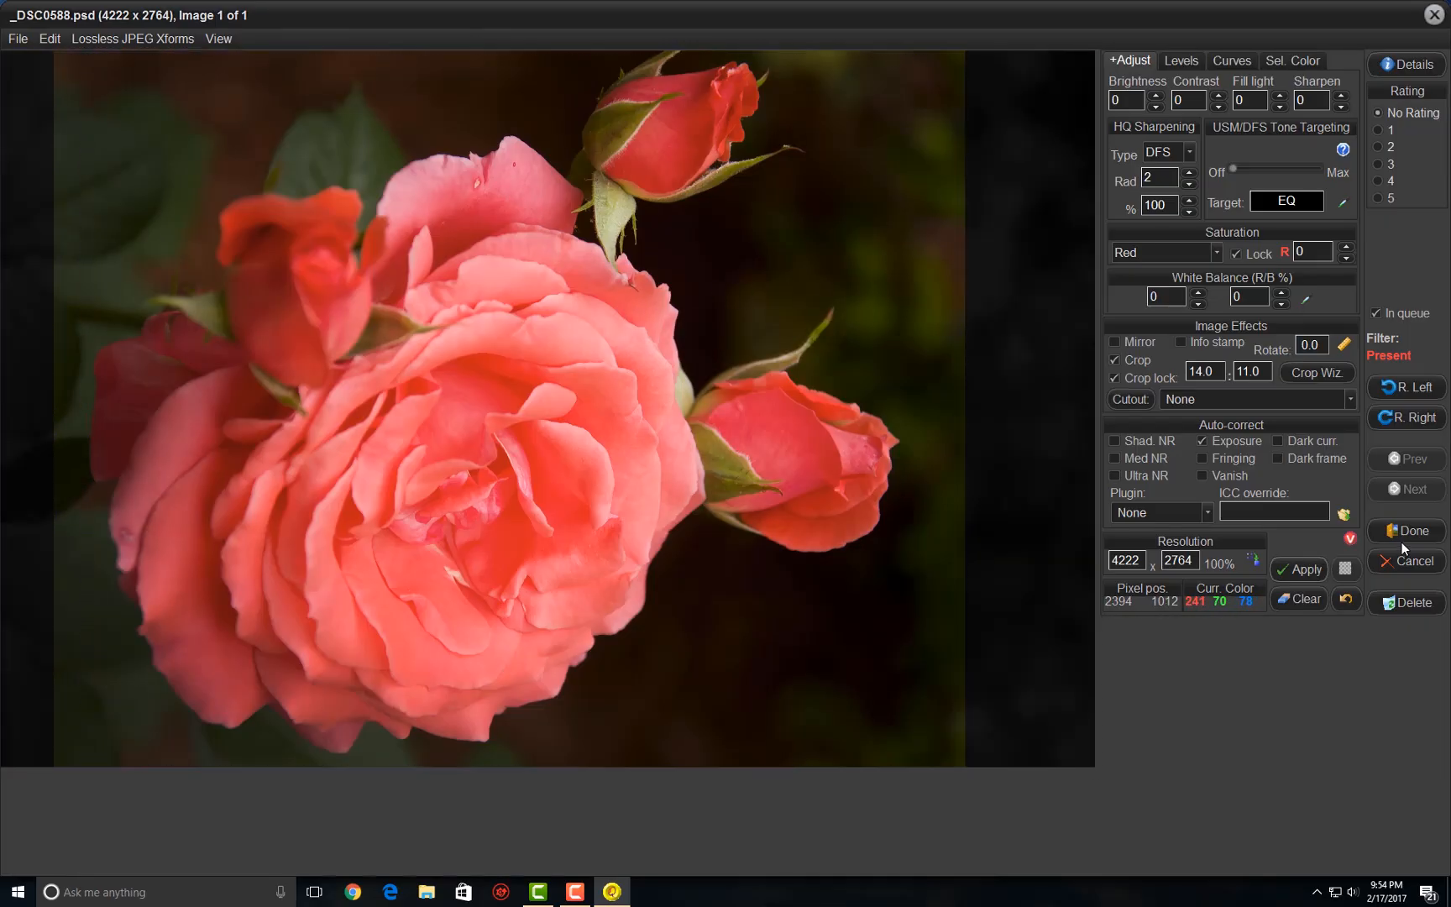
click(1402, 536)
click(642, 678)
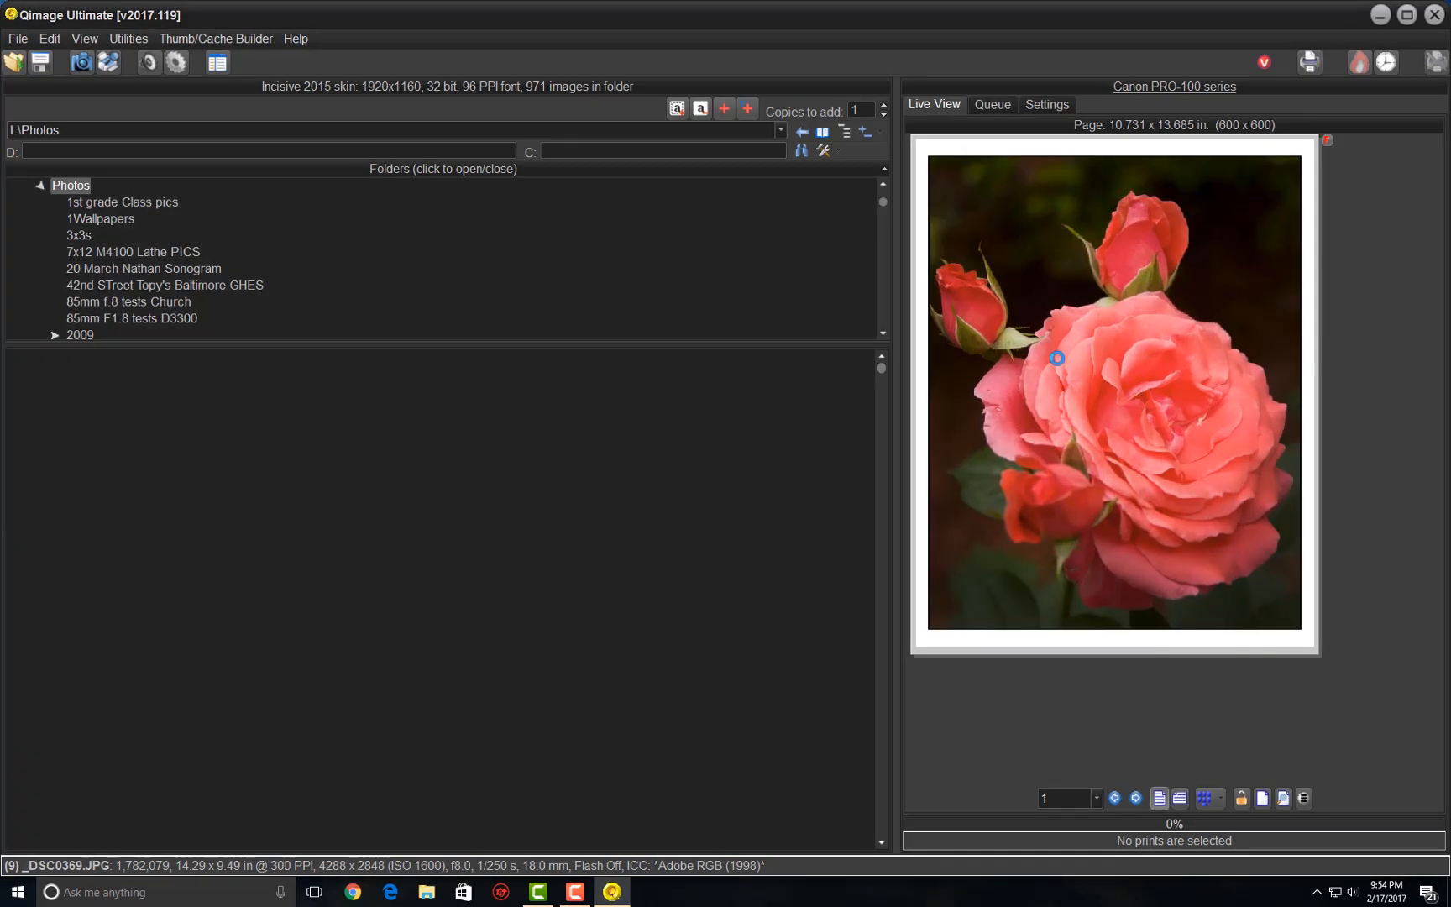
- Save the entire rose print job, including its image, as "11x14 Red Rose Pro-100 PC inks"
click(1083, 461)
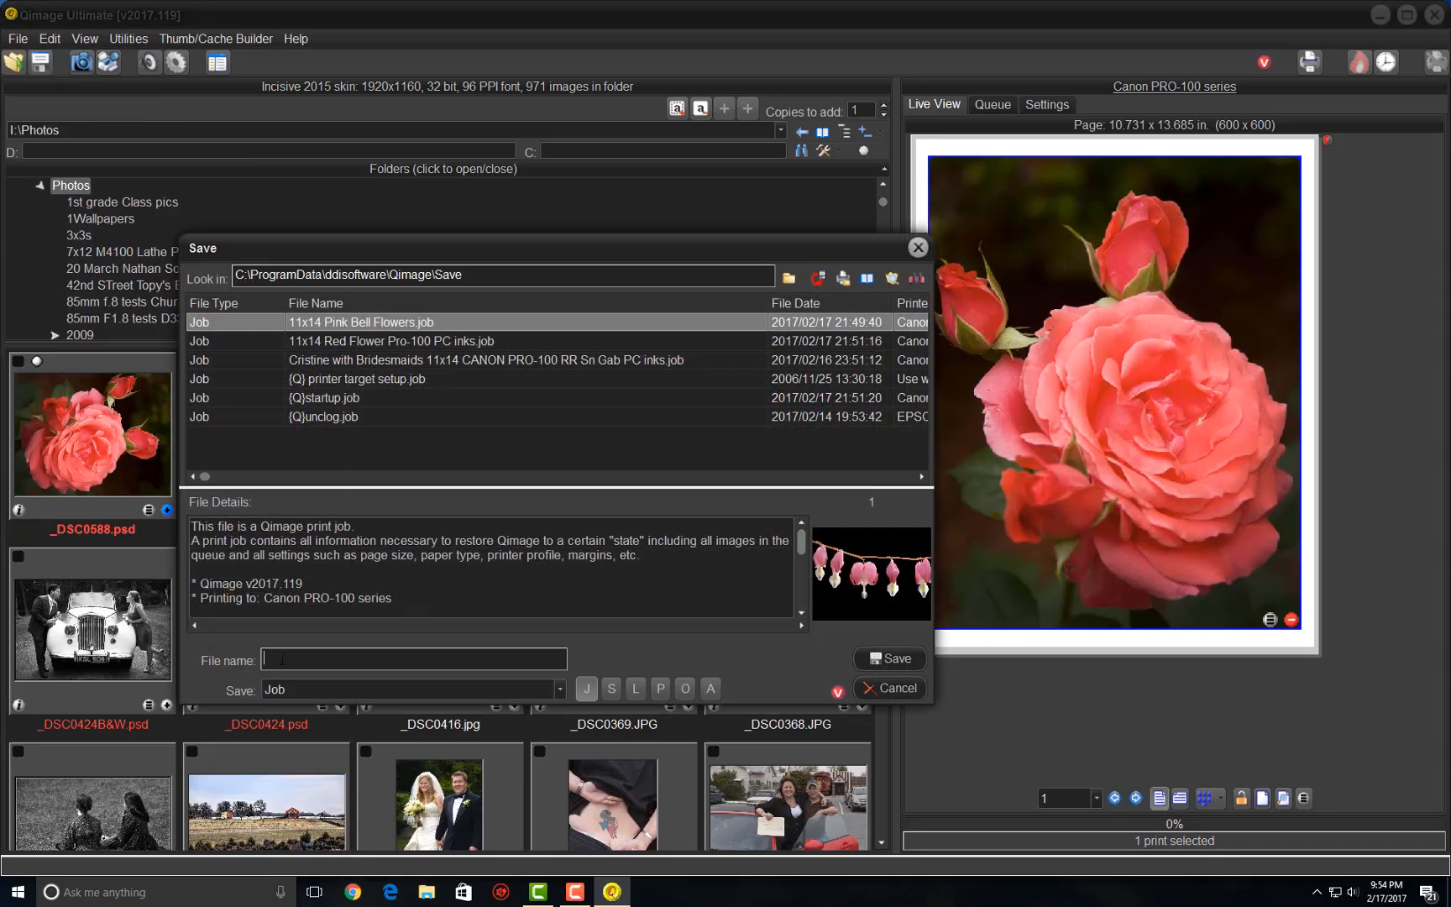
text(11x14 Red Rose Pro-100 PC inks)
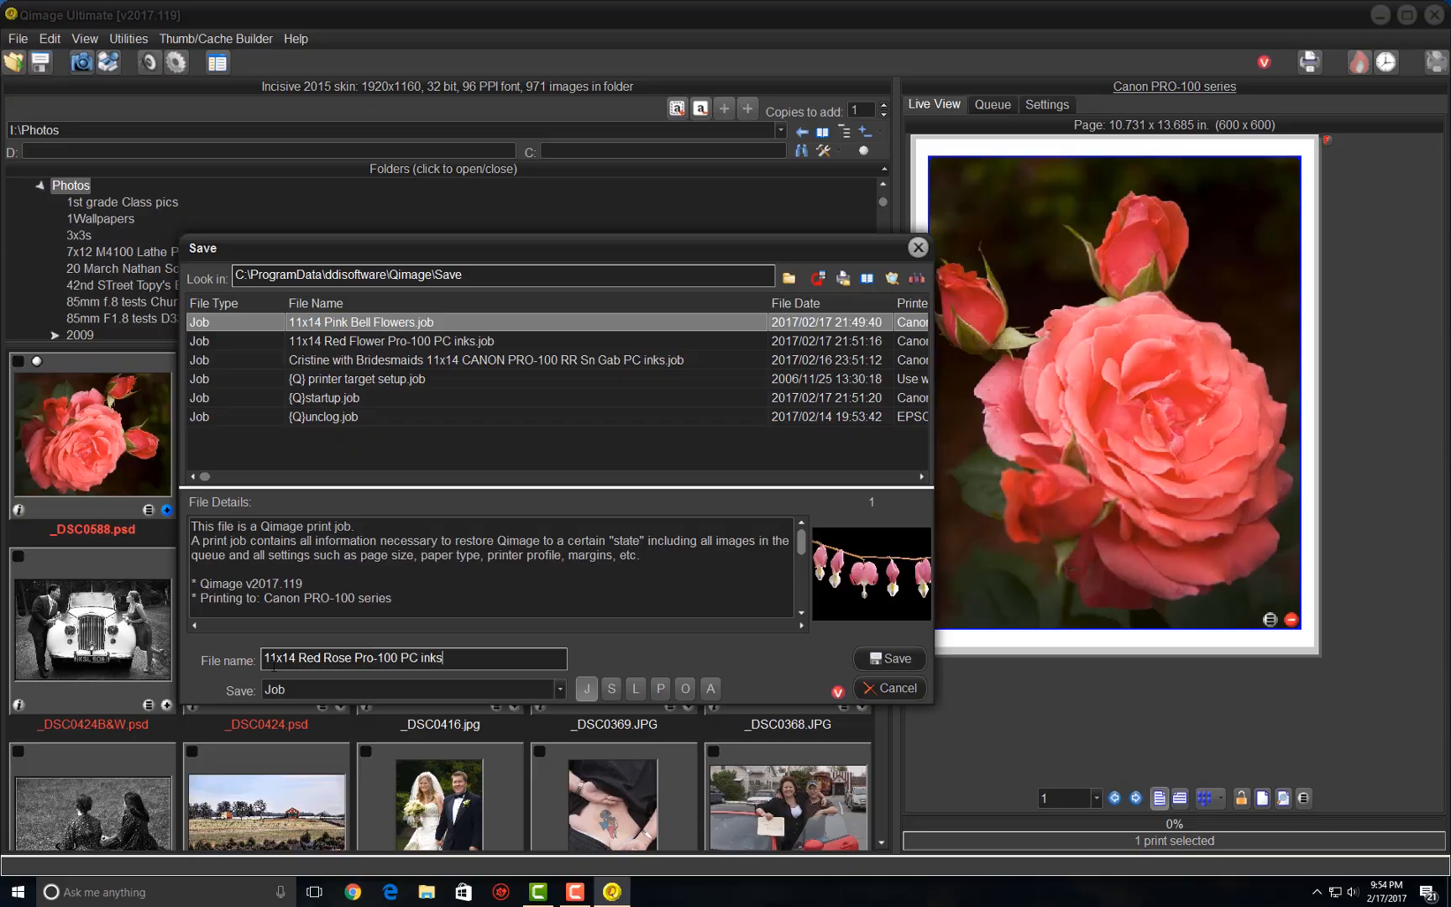
click(897, 657)
click(656, 476)
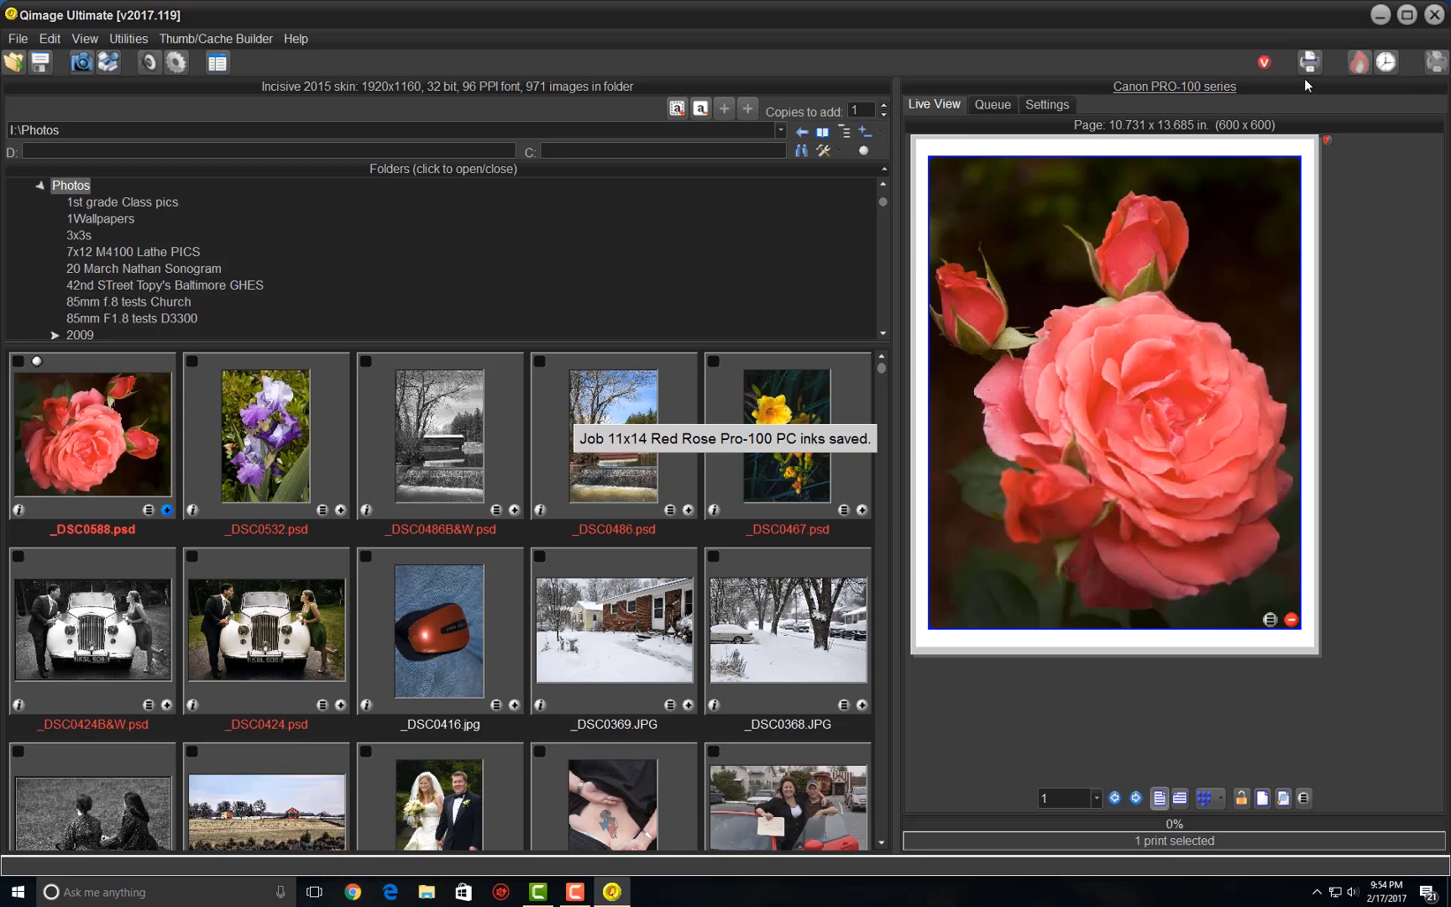
- Change the printer to EPSON Stylus Photo R2880 and remove the rose print from the page
click(1047, 104)
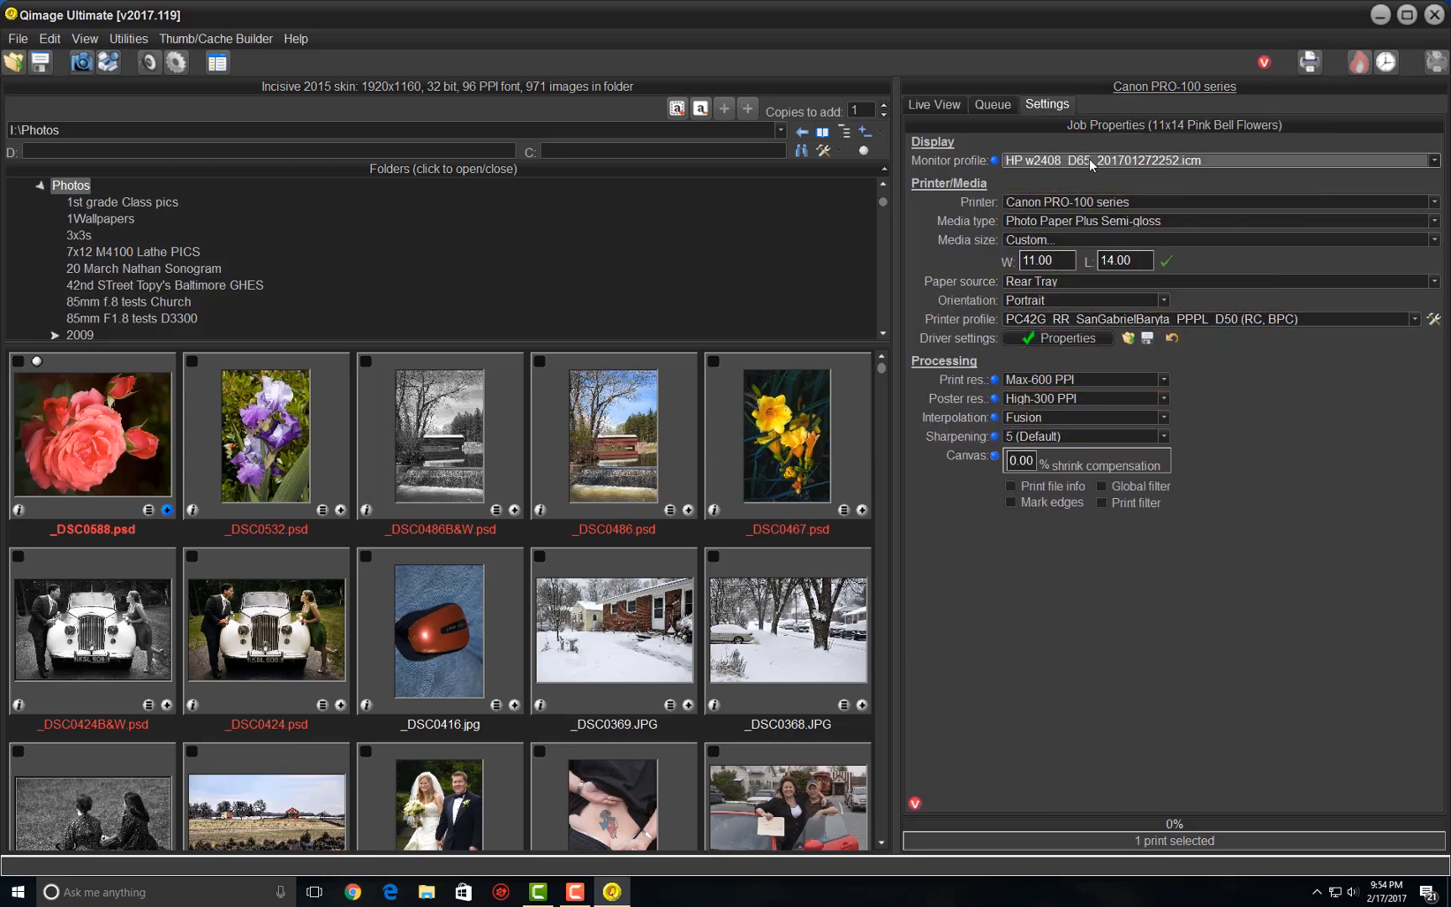
click(1070, 202)
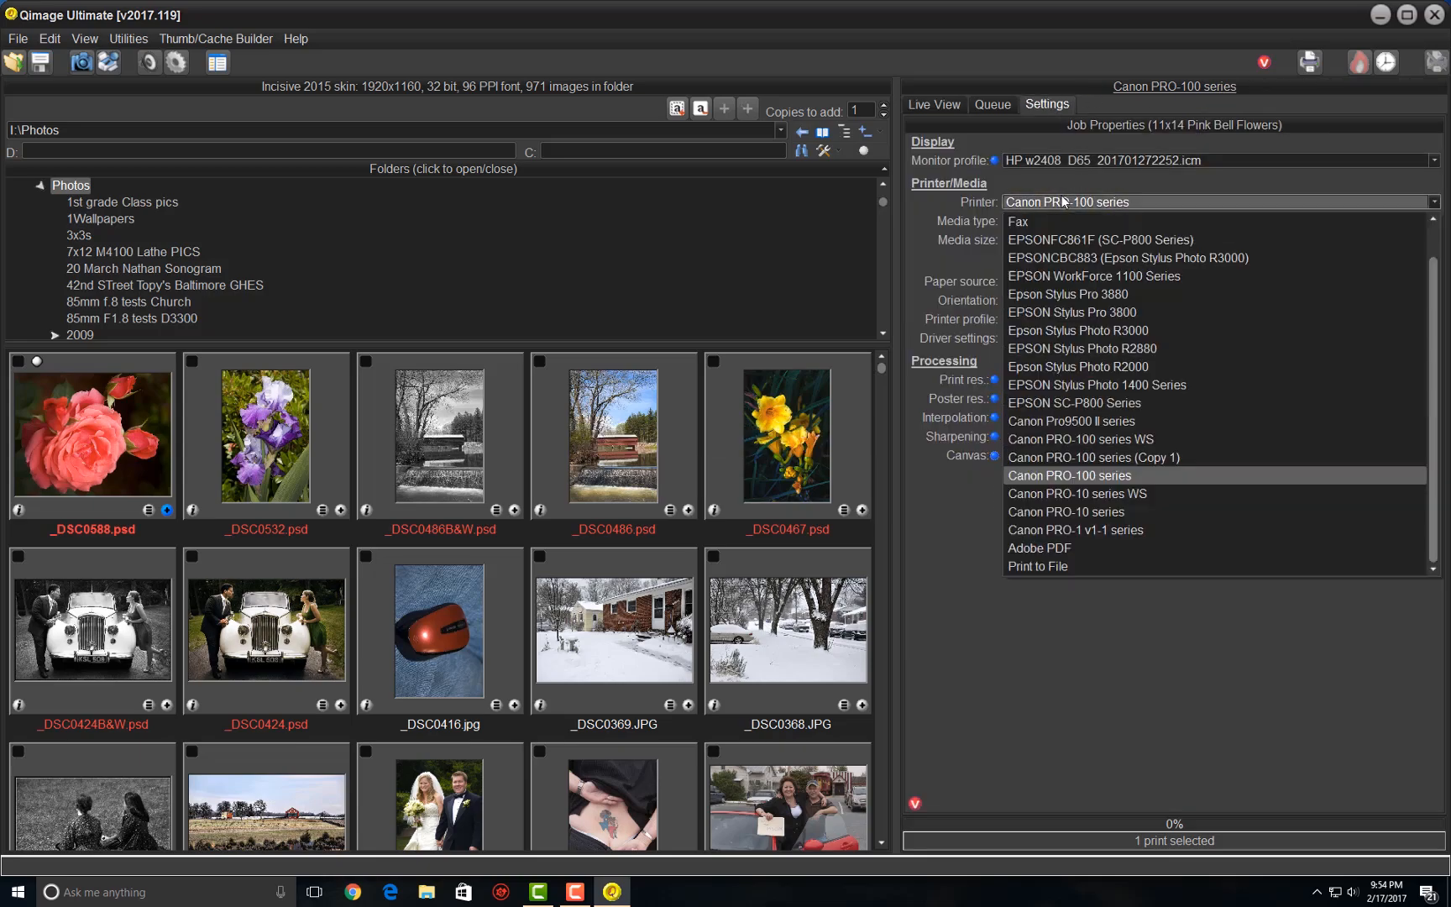
click(1083, 257)
click(935, 105)
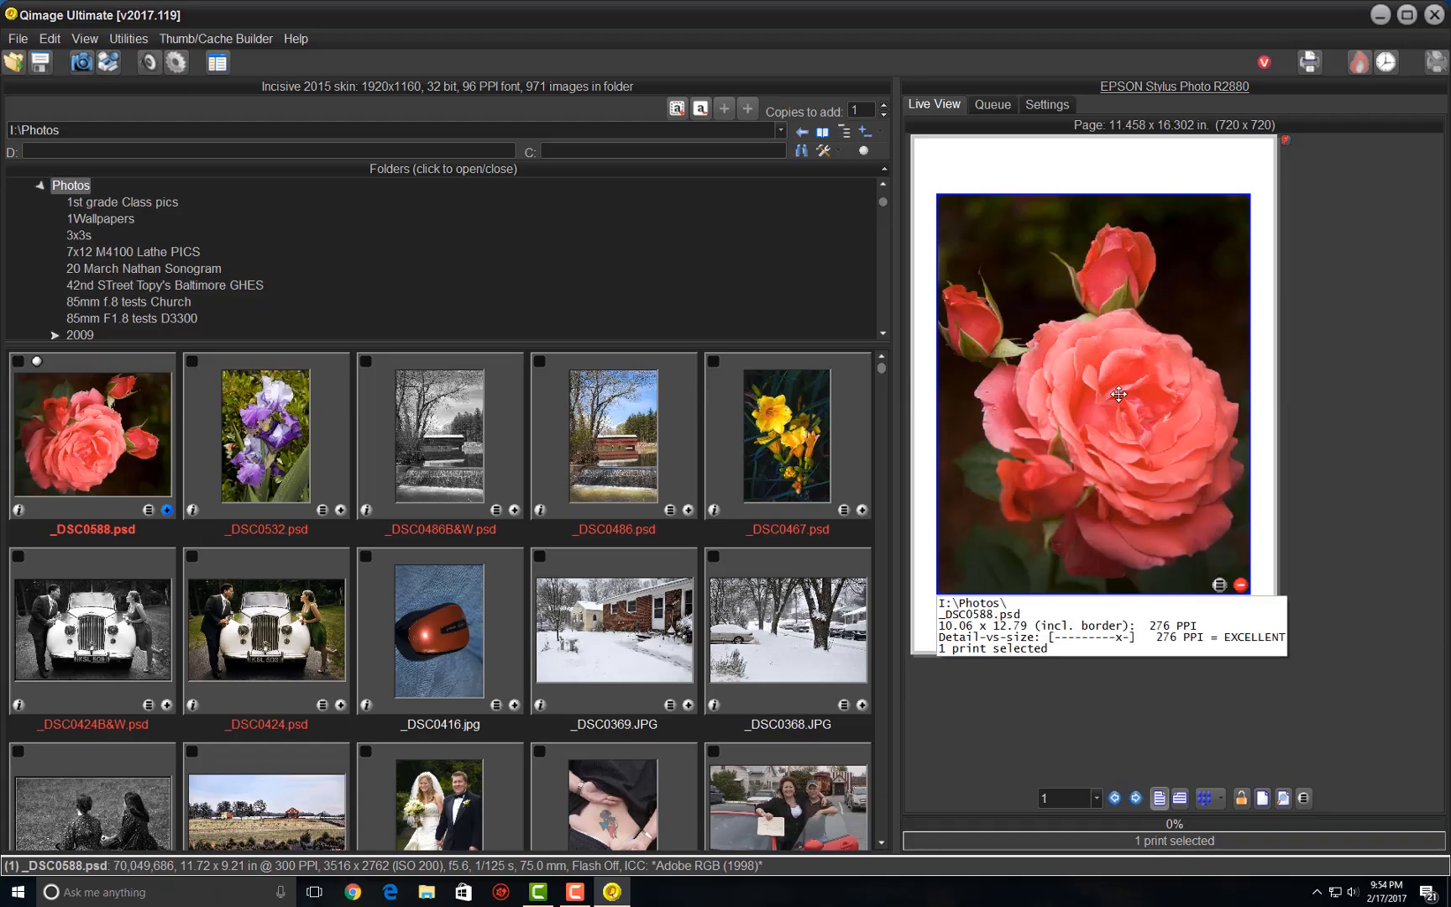
key(Delete)
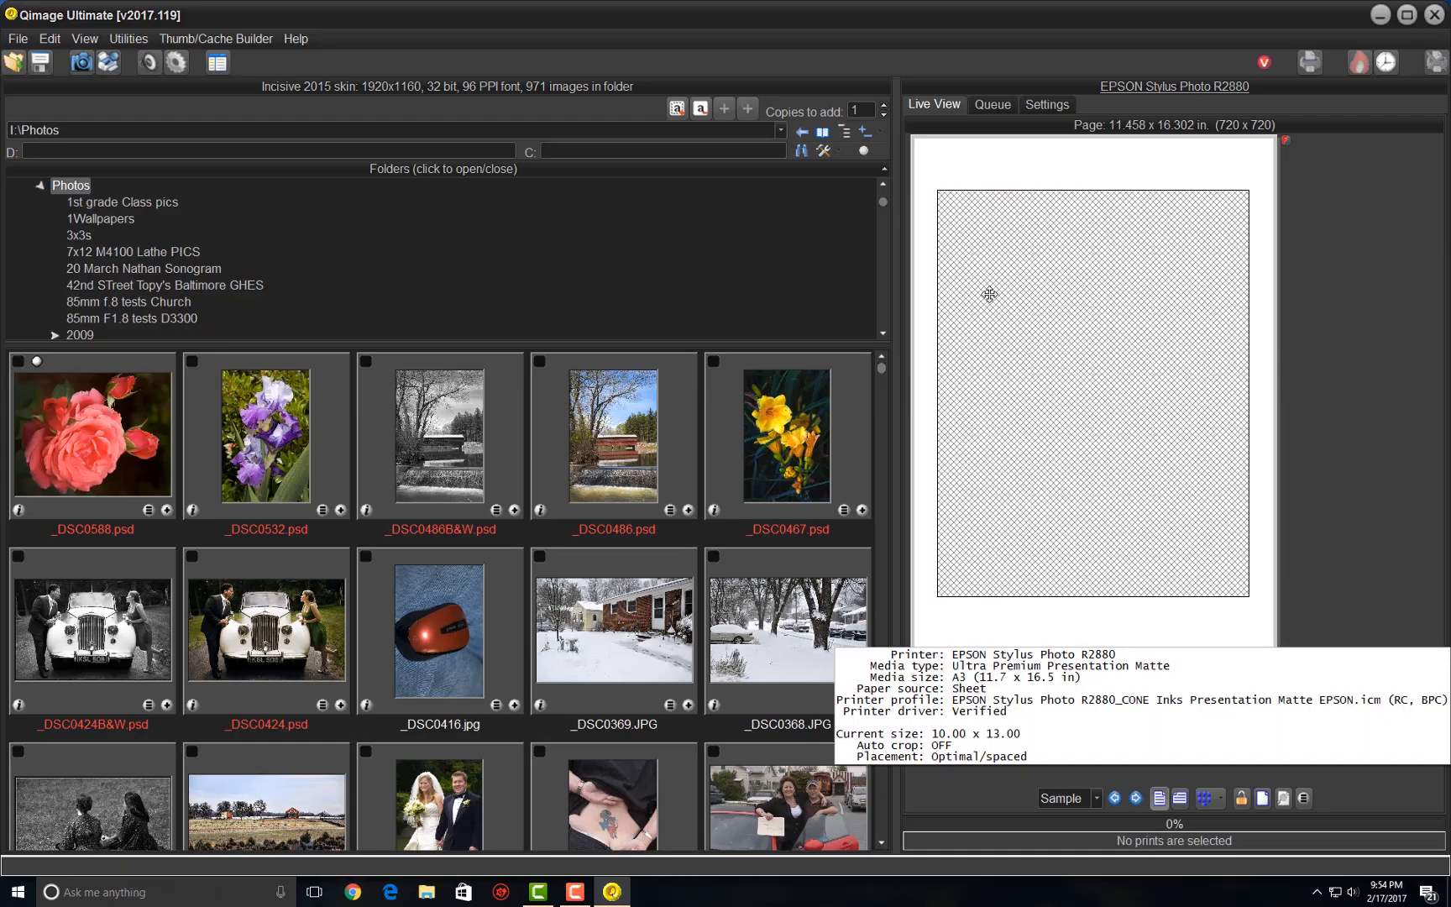
- Recall the entire bridesmaids 11x14 CANON PRO-100 RR Sn Gab PC inks job with its image, and close Qimage Ultimate
click(15, 66)
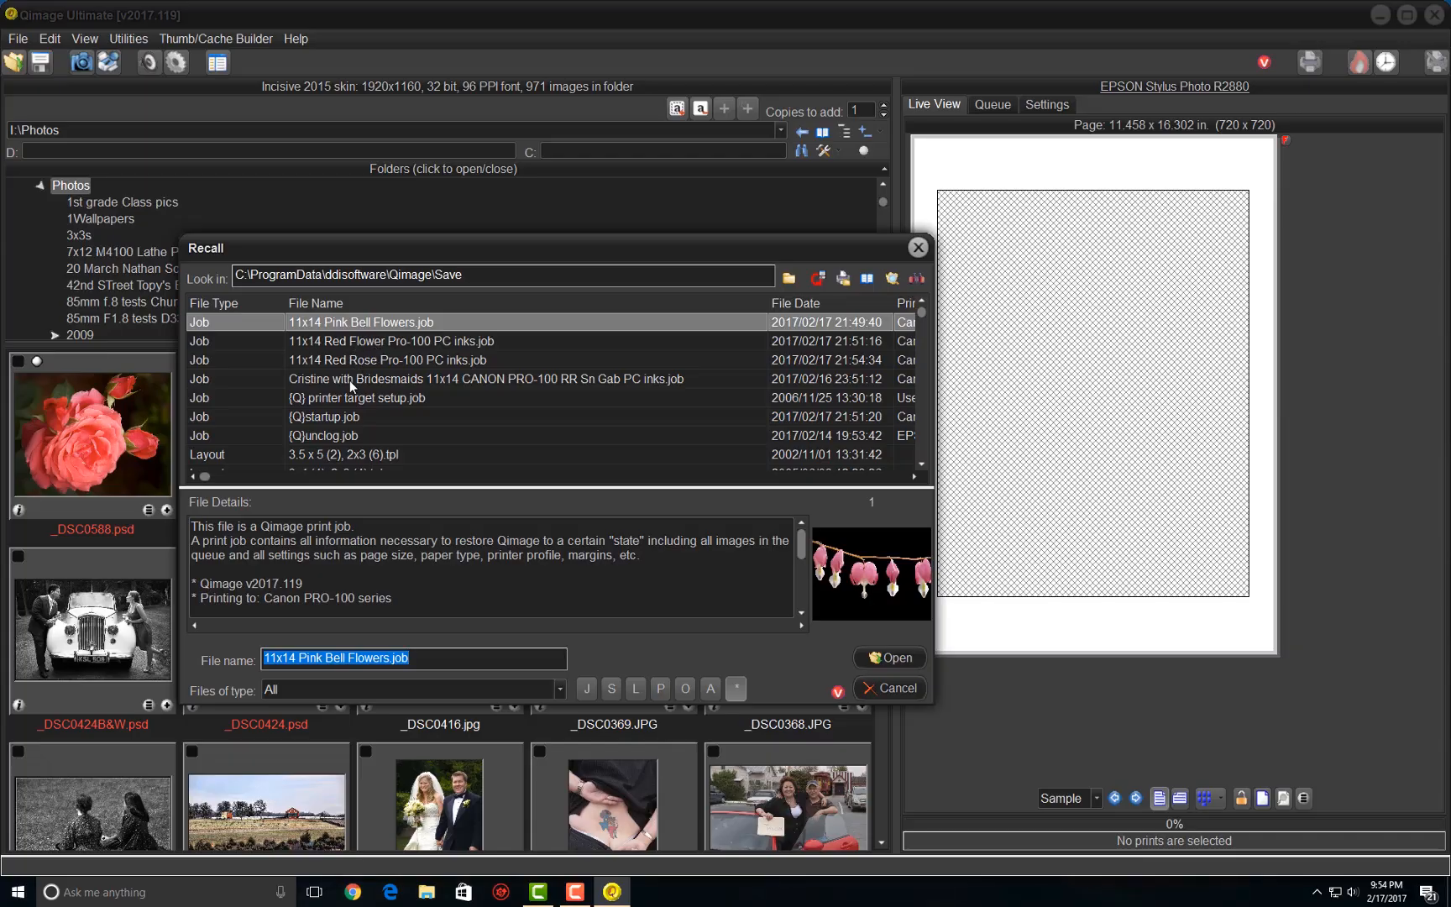
double_click(347, 379)
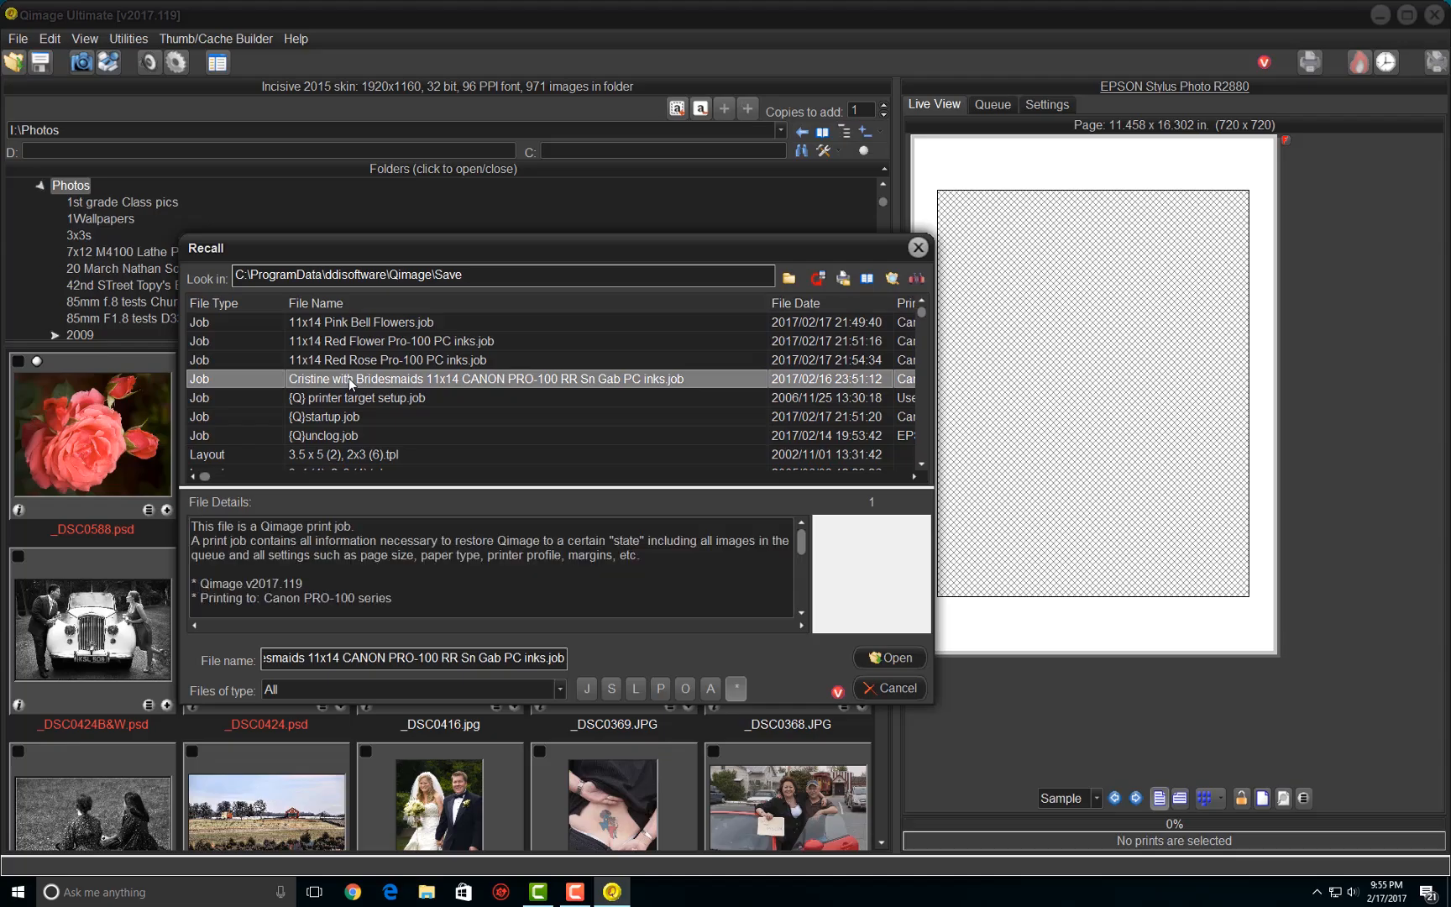
click(656, 476)
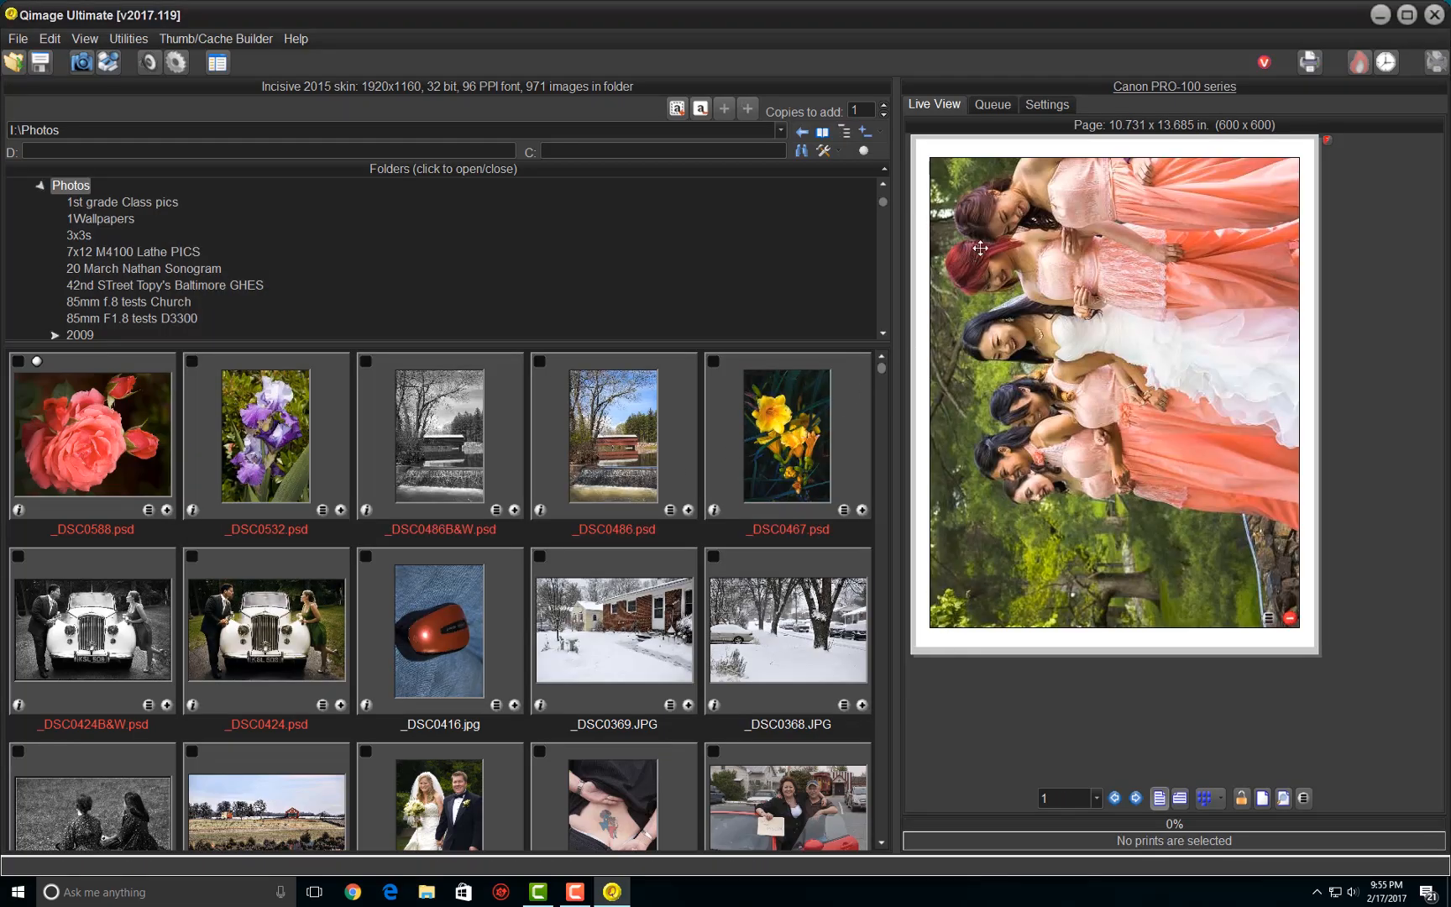
mouse_move(1031, 257)
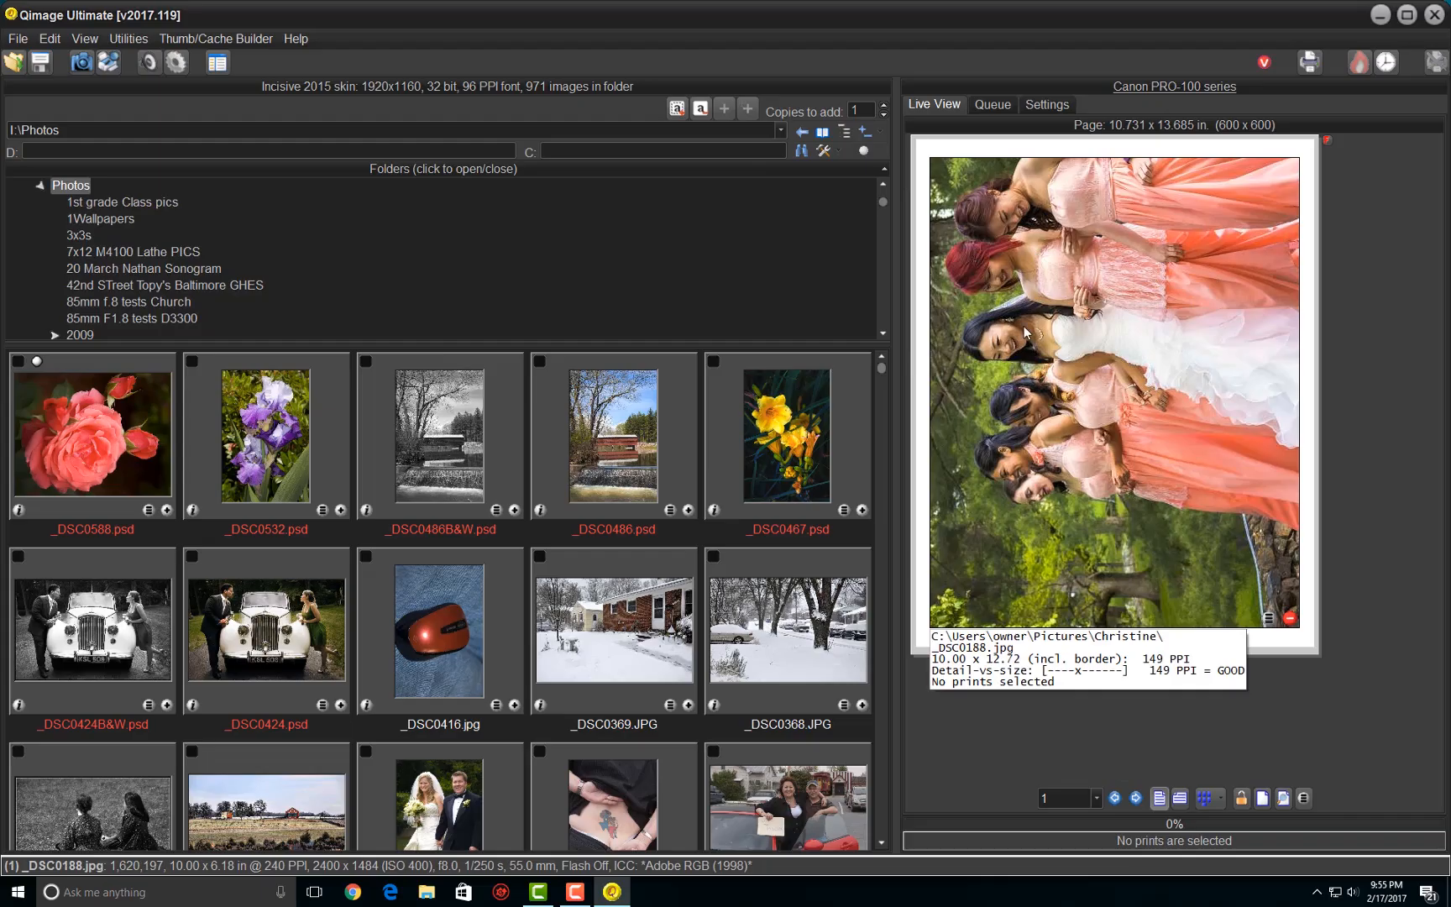
click(1435, 14)
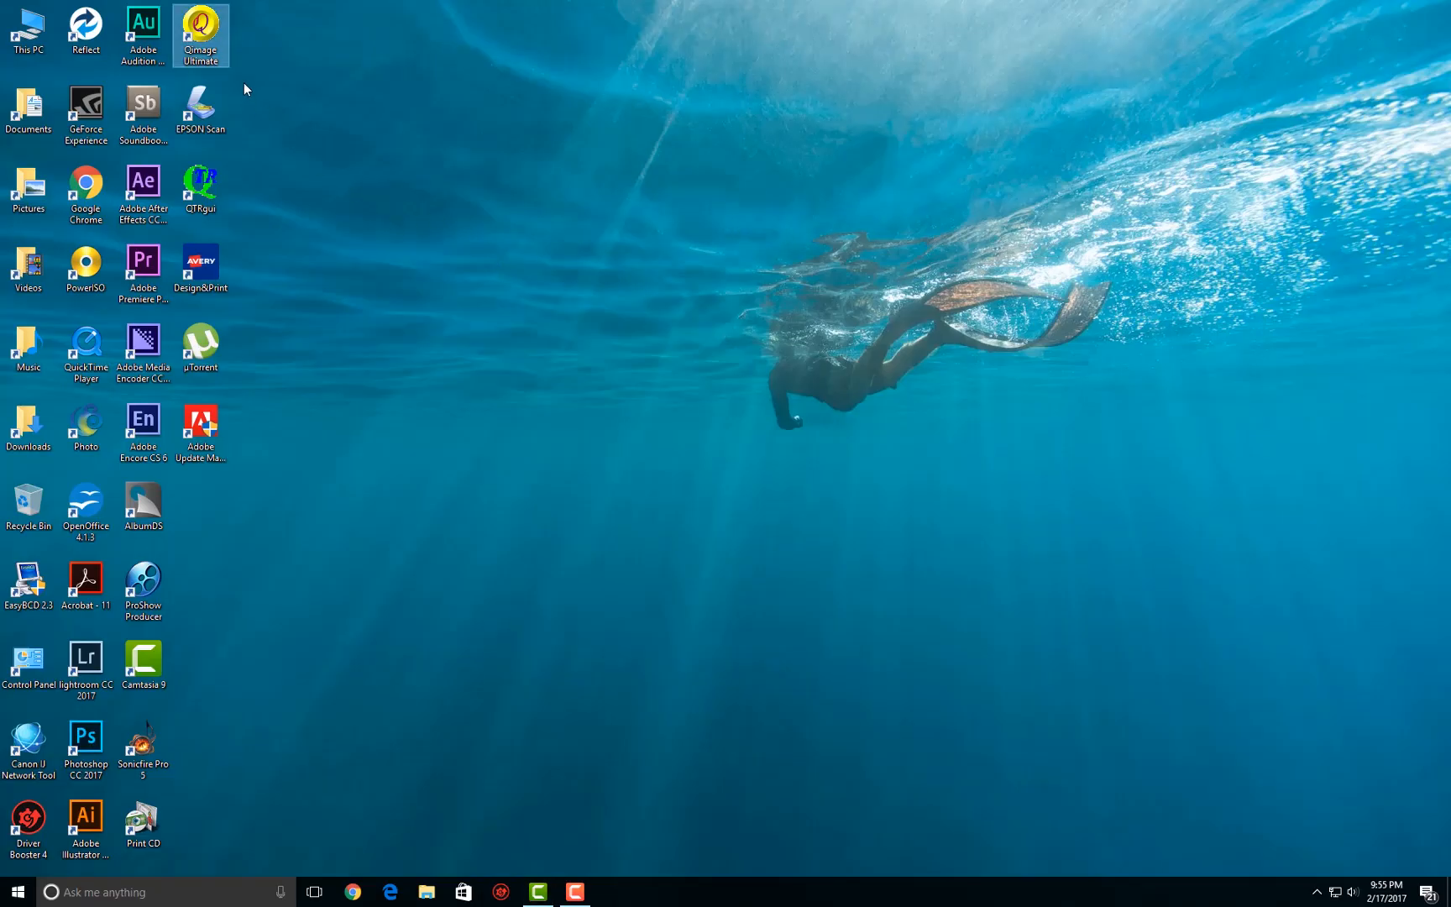